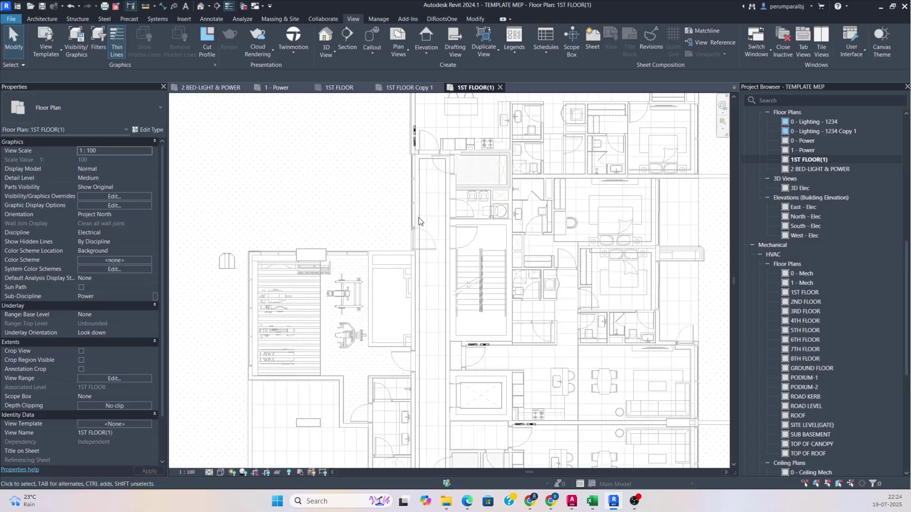
Examine the main corridor along its length on the first-floor plan, including the adjoining rooms and stairs.
{"action": "middle_click_drag", "start_coordinate": [421, 227], "coordinate": [403, 147]}
{"action": "middle_click_drag", "start_coordinate": [421, 290], "coordinate": [416, 158]}
{"action": "middle_click_drag", "start_coordinate": [431, 338], "coordinate": [409, 361]}
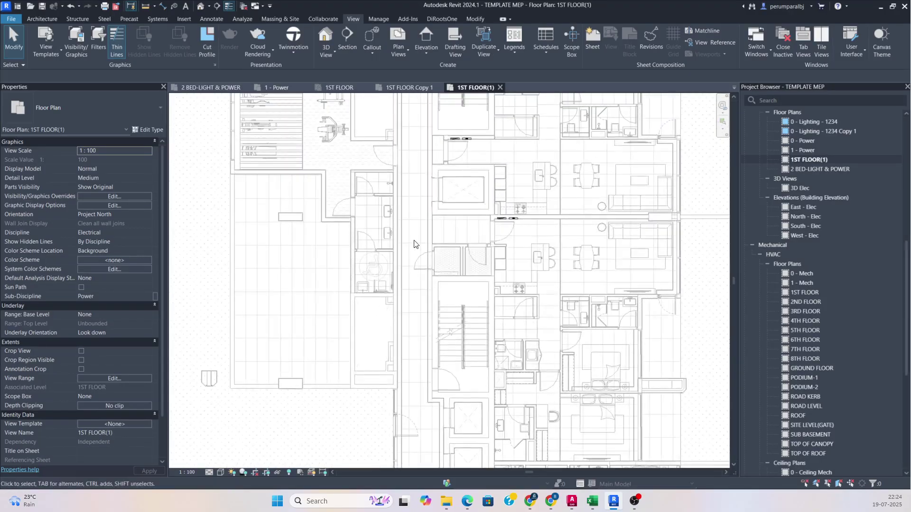
{"action": "middle_click_drag", "start_coordinate": [415, 244], "coordinate": [412, 359]}
{"action": "middle_click_drag", "start_coordinate": [409, 224], "coordinate": [405, 344]}
{"action": "scroll", "coordinate": [402, 197], "scroll_direction": "up", "scroll_amount": 4}
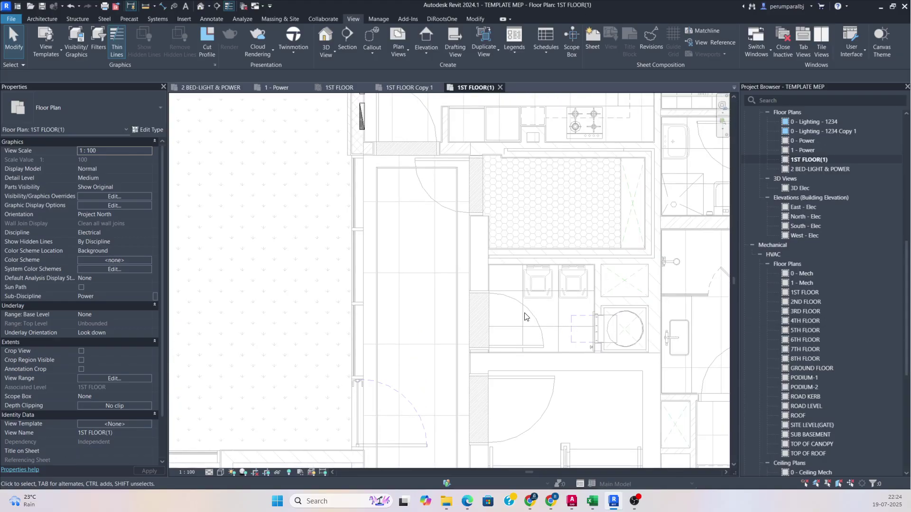
{"action": "scroll", "coordinate": [399, 203], "scroll_direction": "down", "scroll_amount": 5}
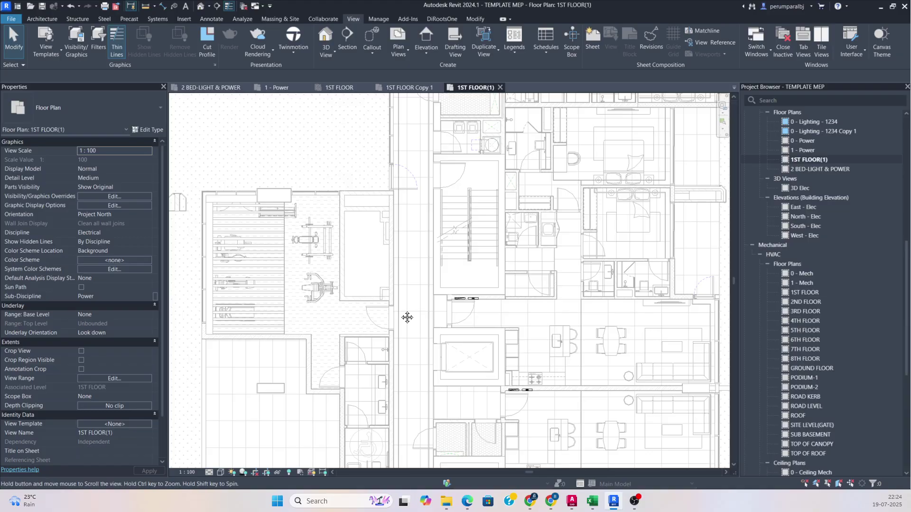
{"action": "middle_click_drag", "start_coordinate": [407, 315], "coordinate": [398, 258]}
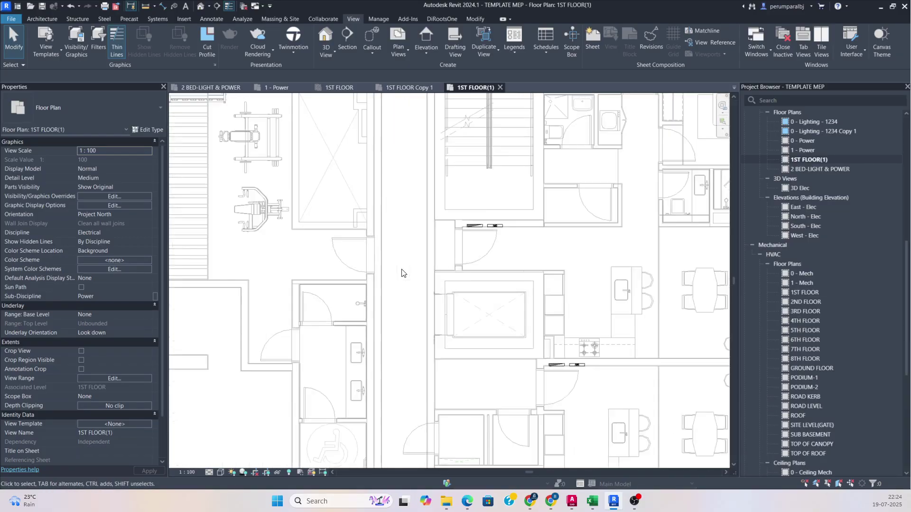
{"action": "scroll", "coordinate": [402, 271], "scroll_direction": "up", "scroll_amount": 2}
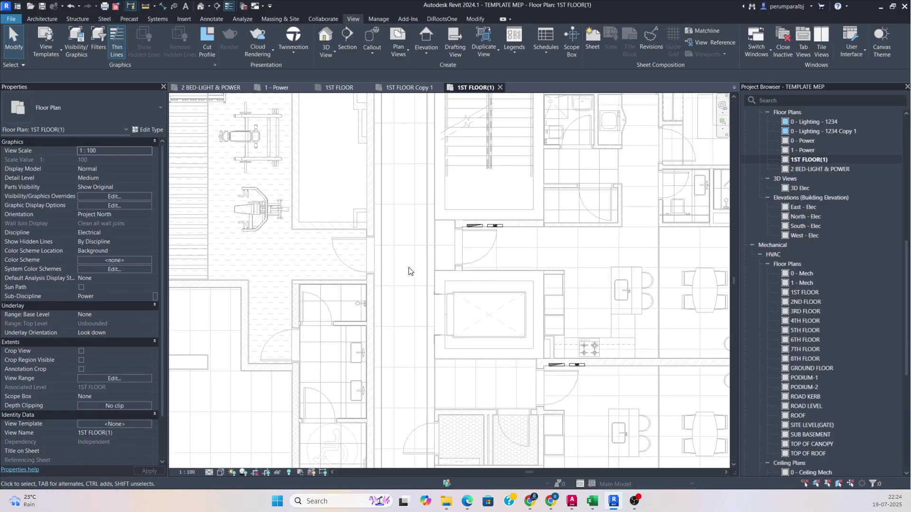
{"action": "scroll", "coordinate": [408, 271], "scroll_direction": "down", "scroll_amount": 2}
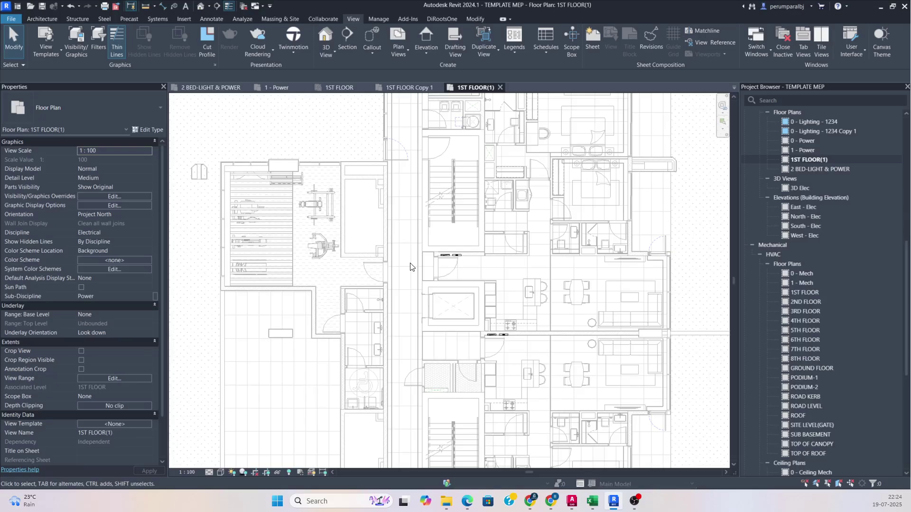
{"action": "scroll", "coordinate": [410, 267], "scroll_direction": "down", "scroll_amount": 1}
{"action": "middle_click_drag", "start_coordinate": [414, 262], "coordinate": [403, 287]}
{"action": "scroll", "coordinate": [407, 247], "scroll_direction": "up", "scroll_amount": 1}
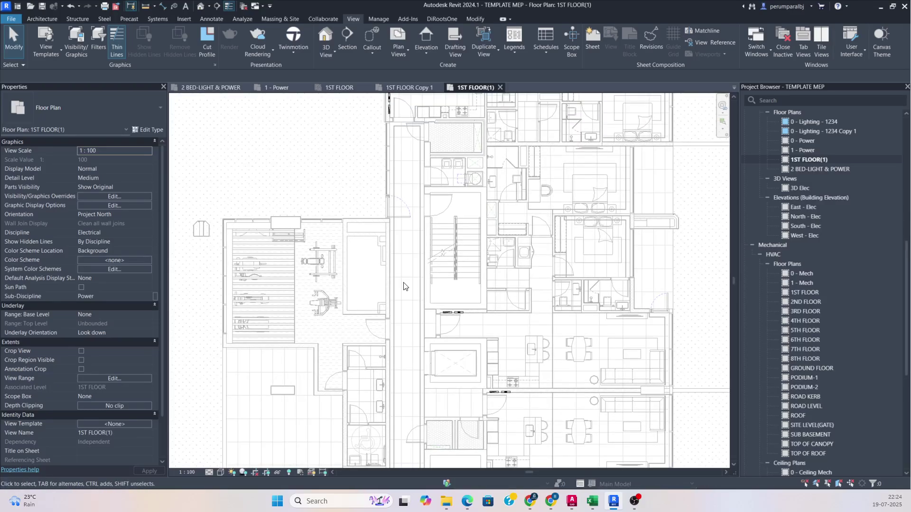
Draw a 300 × 100 mm channel cable tray about 26500 mm long down the corridor at a middle elevation of 3000 mm.
{"action": "key", "text": "t"}
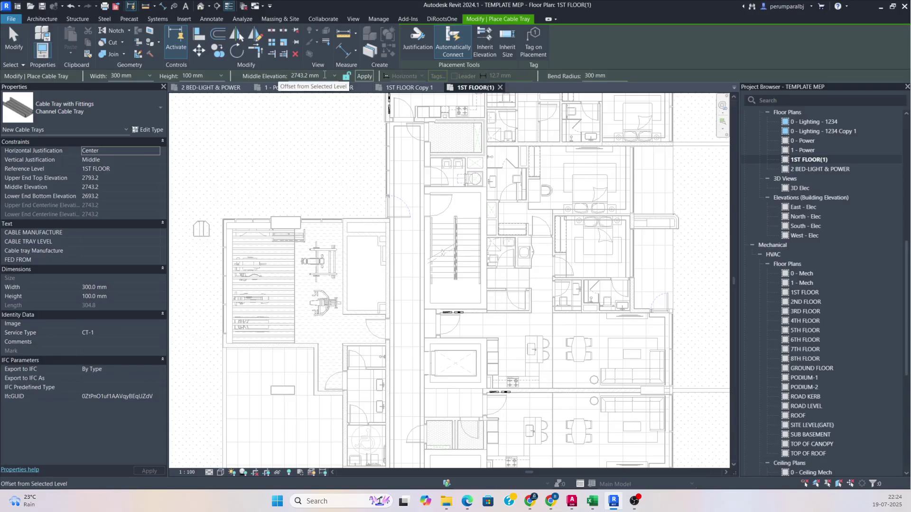
{"action": "left_click", "coordinate": [325, 74]}
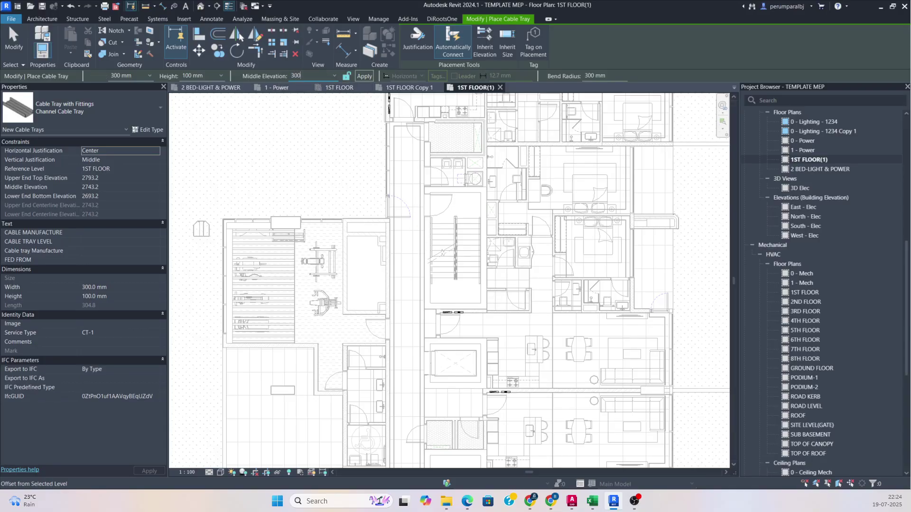
{"action": "key", "text": "Return"}
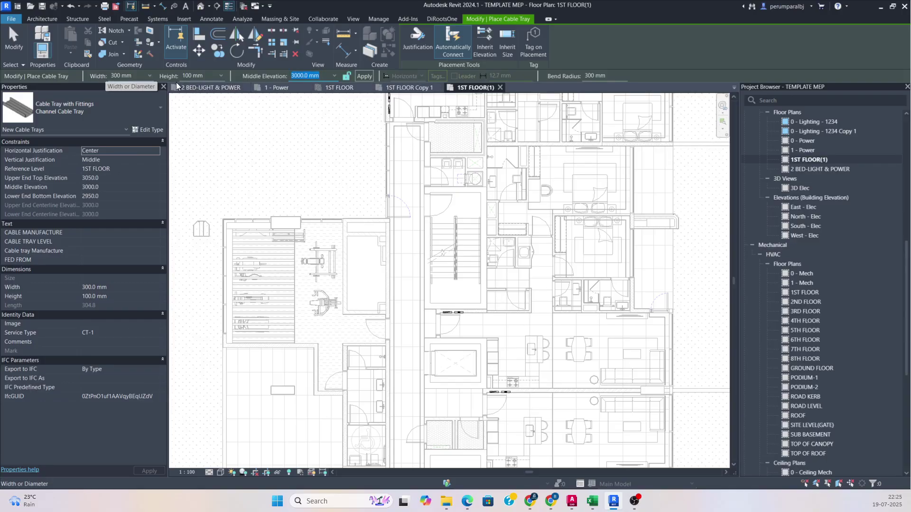
{"action": "left_click", "coordinate": [404, 133]}
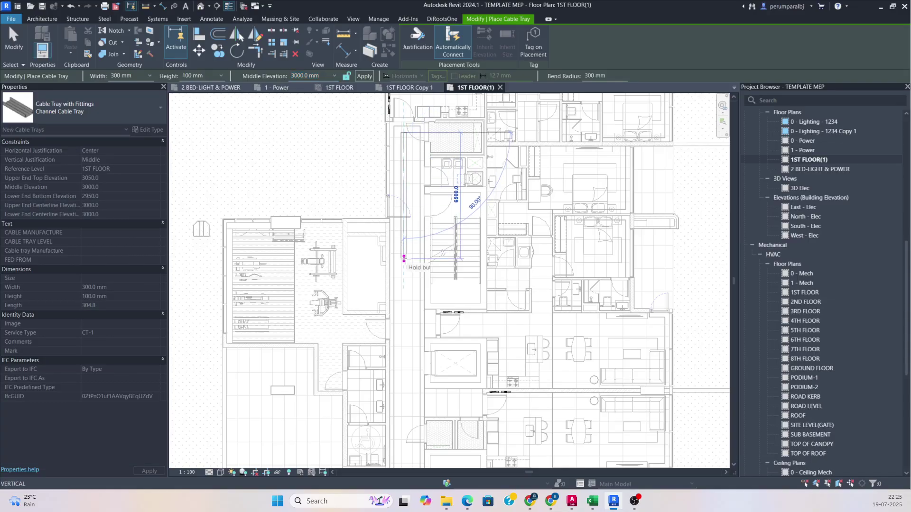
{"action": "middle_click_drag", "start_coordinate": [404, 257], "coordinate": [407, 152]}
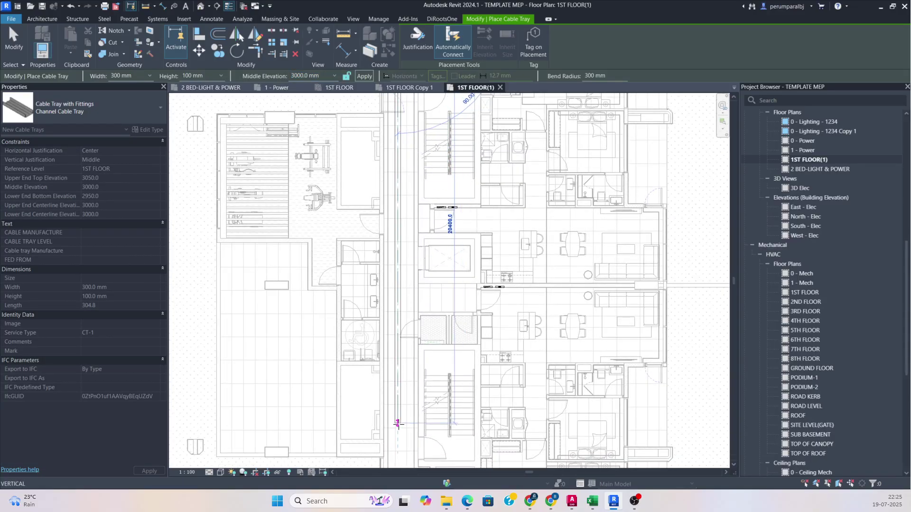
{"action": "middle_click_drag", "start_coordinate": [397, 415], "coordinate": [382, 326]}
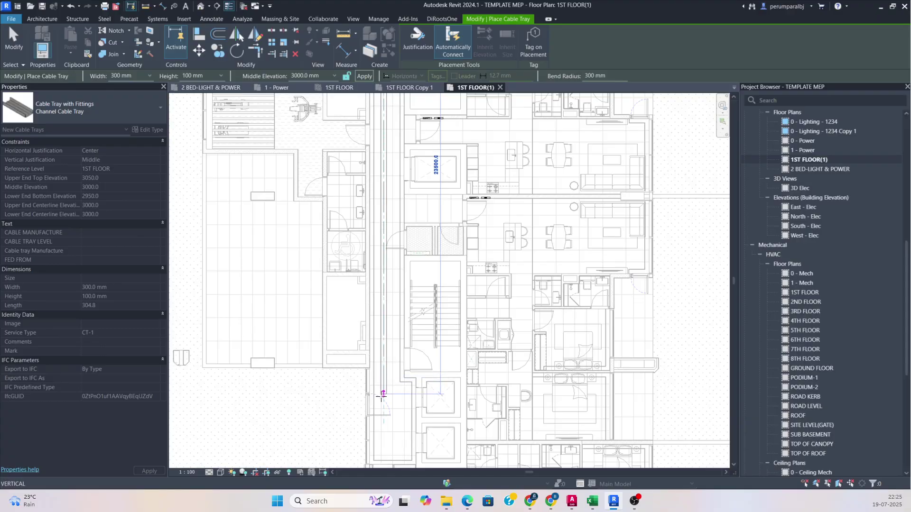
{"action": "left_click", "coordinate": [383, 452]}
{"action": "key", "text": "Escape"}
{"action": "key", "text": "Escape"}
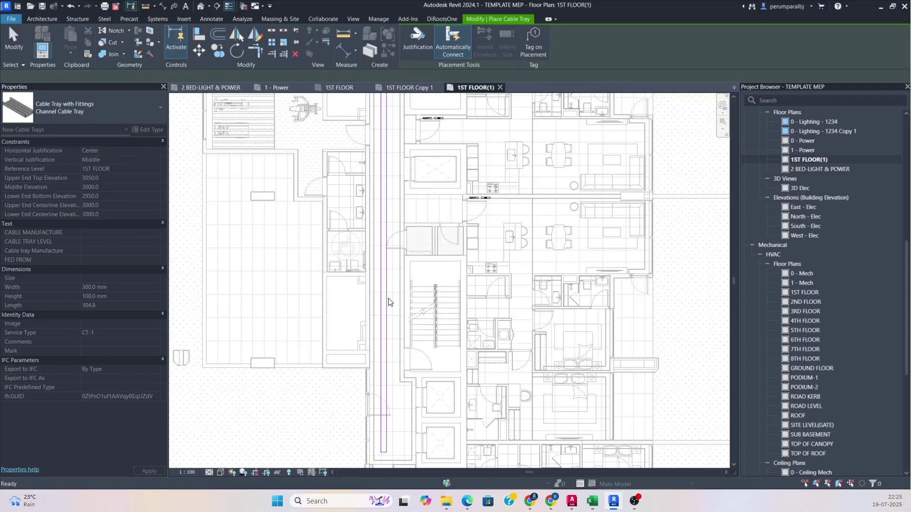
Move the cable tray sideways so its edge sits flush against the corridor wall beside the accessible toilet.
{"action": "scroll", "coordinate": [380, 267], "scroll_direction": "up", "scroll_amount": 5}
{"action": "left_click", "coordinate": [379, 271]}
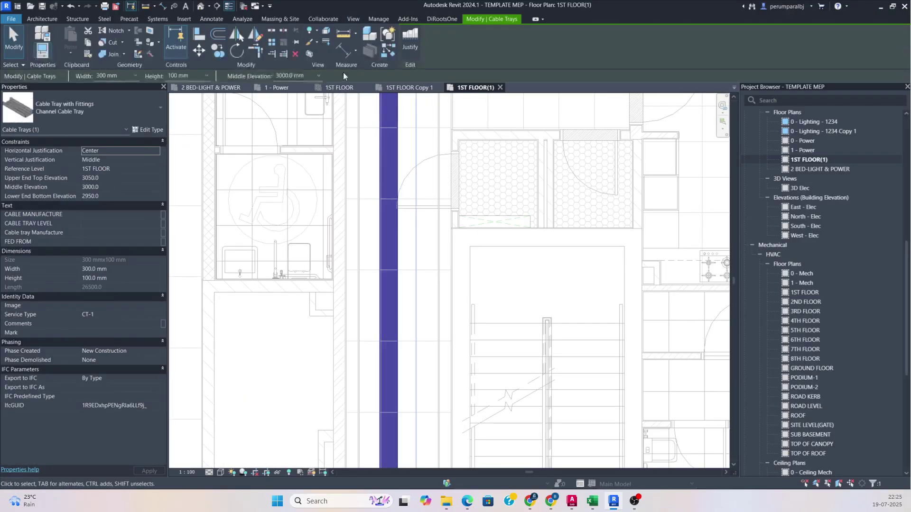
{"action": "left_click", "coordinate": [198, 51]}
{"action": "scroll", "coordinate": [374, 238], "scroll_direction": "up", "scroll_amount": 2}
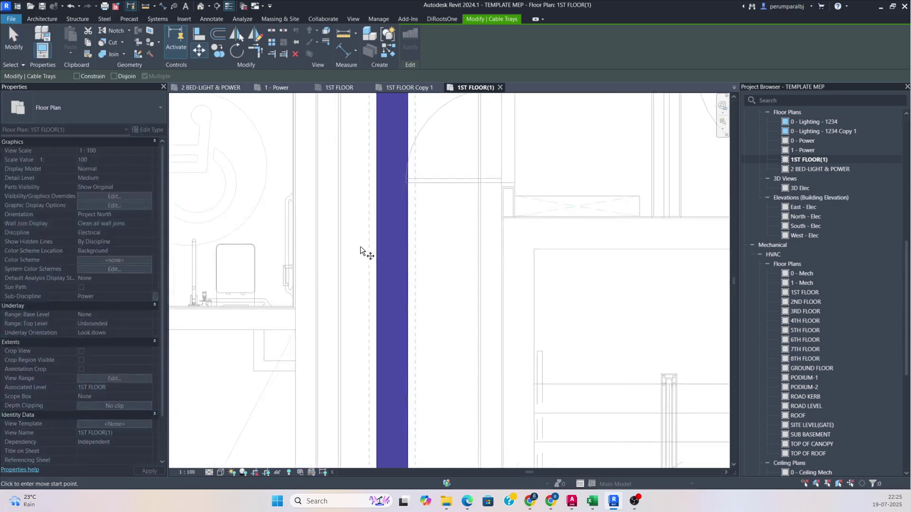
{"action": "left_click", "coordinate": [379, 251]}
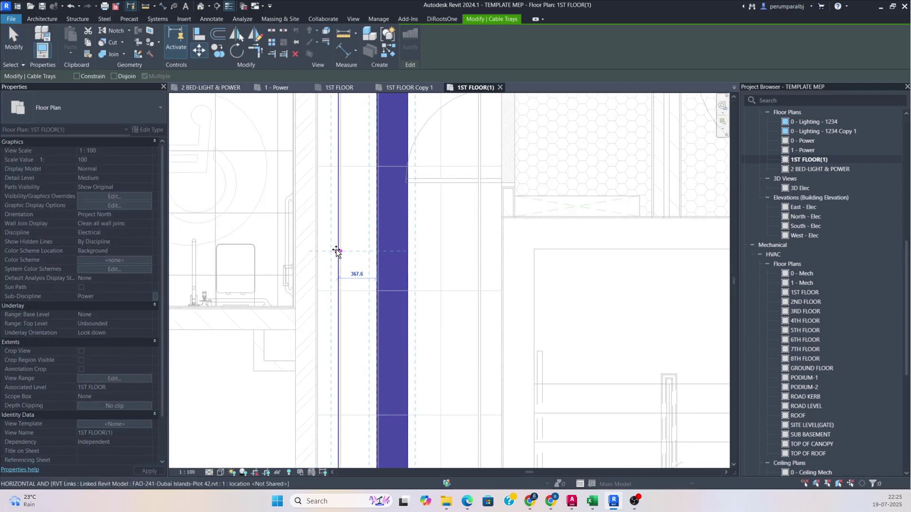
{"action": "left_click", "coordinate": [318, 252]}
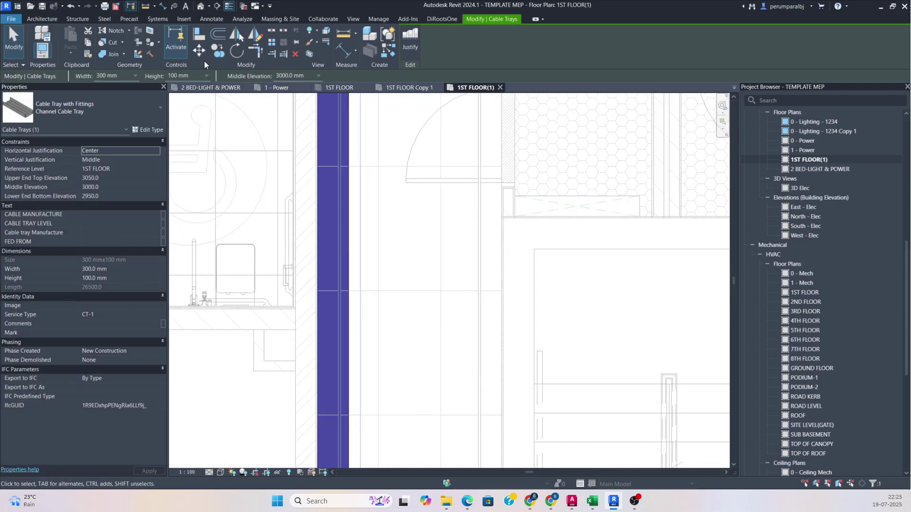
Move the cable tray 150 mm away from the corridor wall.
{"action": "scroll", "coordinate": [316, 257], "scroll_direction": "up", "scroll_amount": 2}
{"action": "key", "text": "m"}
{"action": "key", "text": "v"}
{"action": "left_click", "coordinate": [311, 257]}
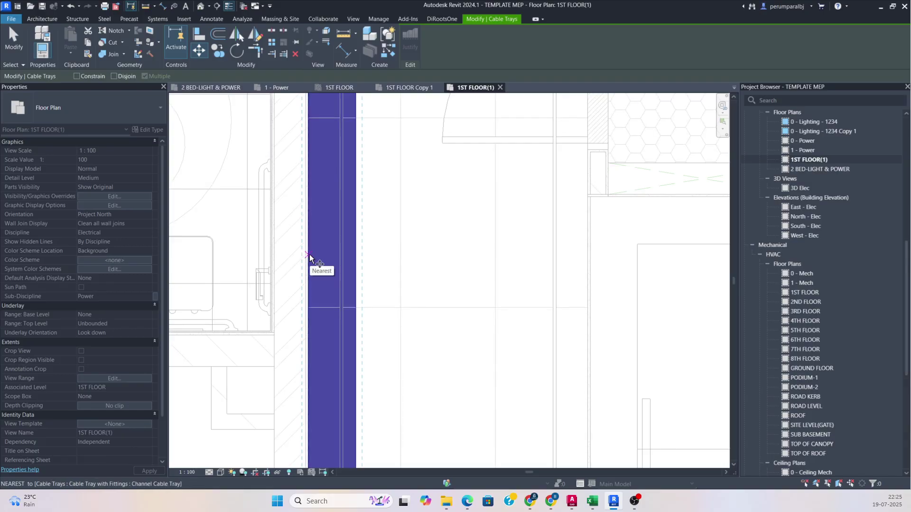
{"action": "type", "text": "1"}
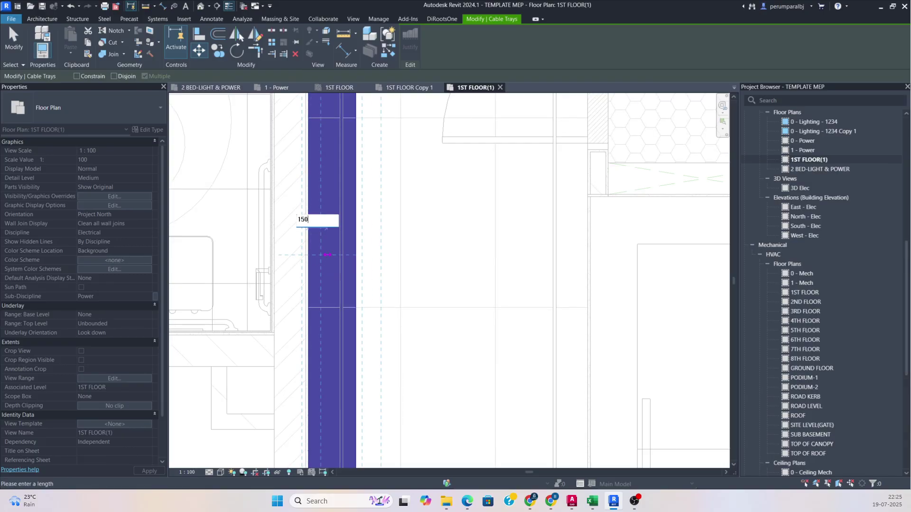
{"action": "type", "text": "50"}
{"action": "key", "text": "Return"}
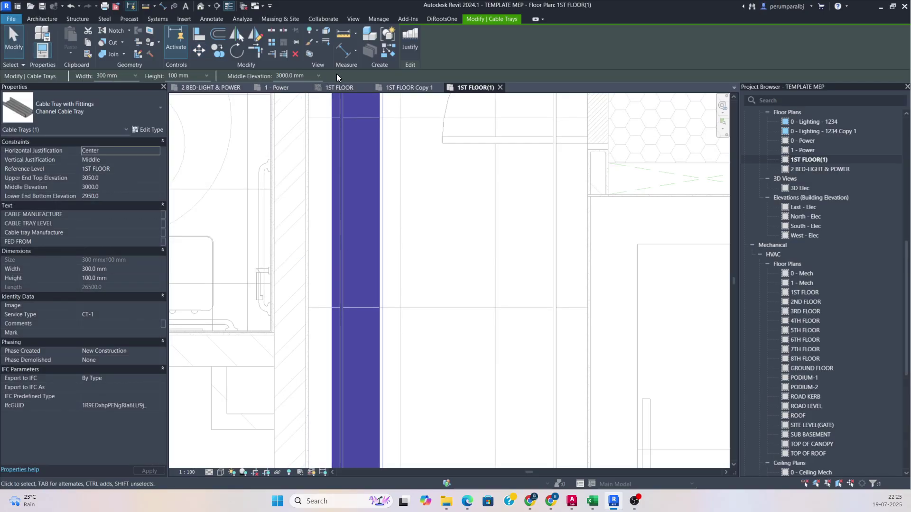
Isolate the cable tray in a 3D view with a section box and orbit to view it end-on.
{"action": "left_click", "coordinate": [311, 54]}
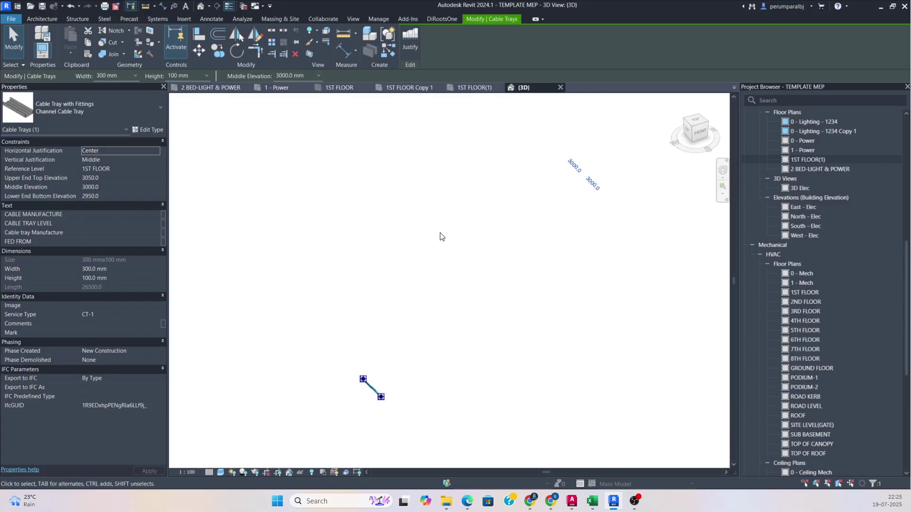
{"action": "middle_click", "coordinate": [460, 336]}
{"action": "middle_click", "coordinate": [460, 336]}
{"action": "middle_click_drag", "start_coordinate": [507, 368], "coordinate": [467, 272], "text": "shift"}
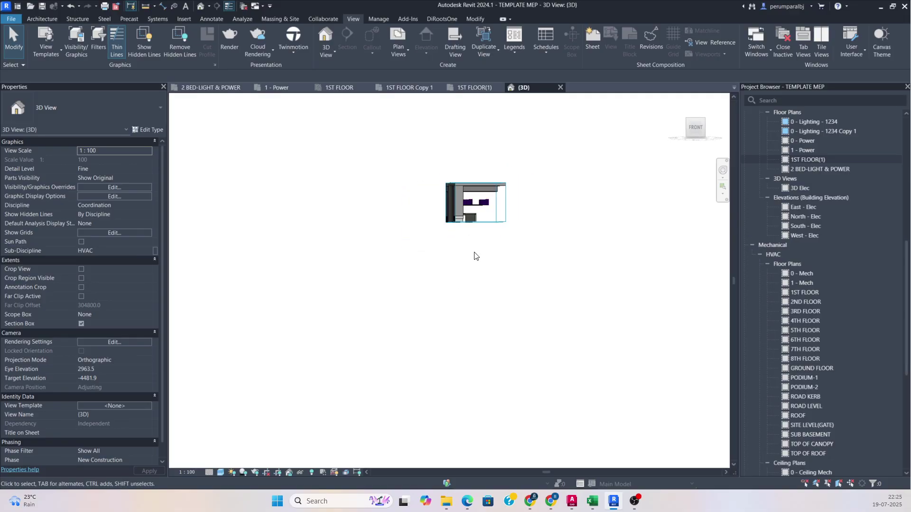
Stretch the section box down through the storey and across the corridor to include the opposite wall.
{"action": "left_click", "coordinate": [491, 228]}
{"action": "left_click_drag", "start_coordinate": [476, 223], "coordinate": [465, 338]}
{"action": "mouse_move", "coordinate": [530, 315]}
{"action": "middle_mouse_down", "text": "shift"}
{"action": "mouse_move", "coordinate": [538, 323]}
{"action": "mouse_move", "coordinate": [529, 313]}
{"action": "middle_mouse_up", "text": "shift"}
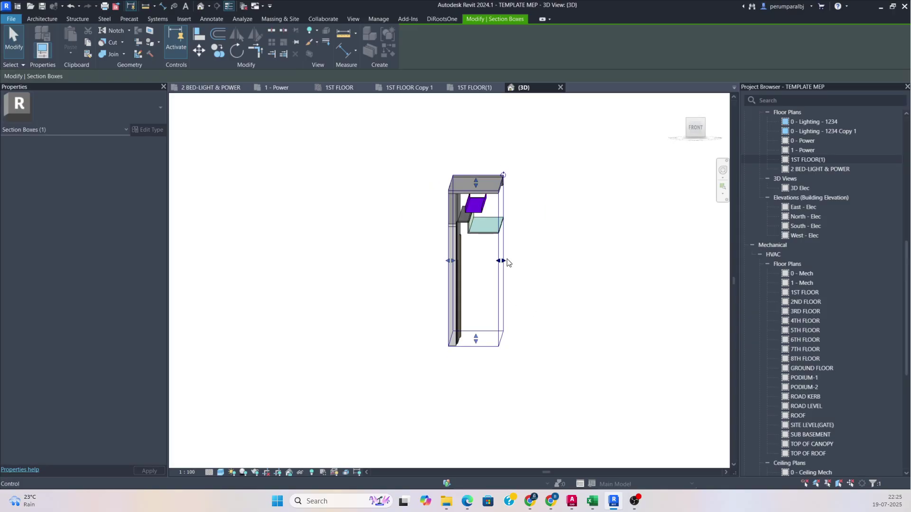
{"action": "left_click_drag", "start_coordinate": [502, 261], "coordinate": [580, 266]}
{"action": "middle_click_drag", "start_coordinate": [541, 302], "coordinate": [542, 299], "text": "shift"}
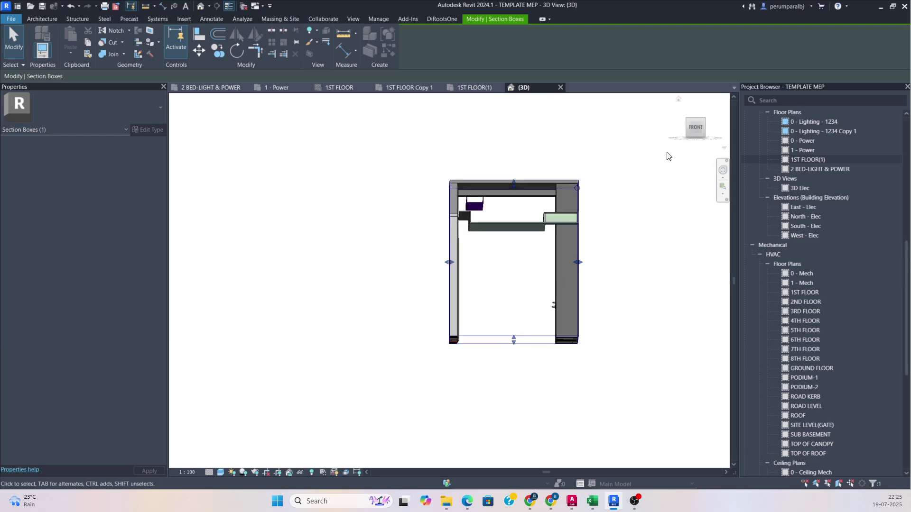
In the front view, move the cable tray down onto the lower ceiling, tight against the ceiling's vertical drop.
{"action": "left_click", "coordinate": [690, 135]}
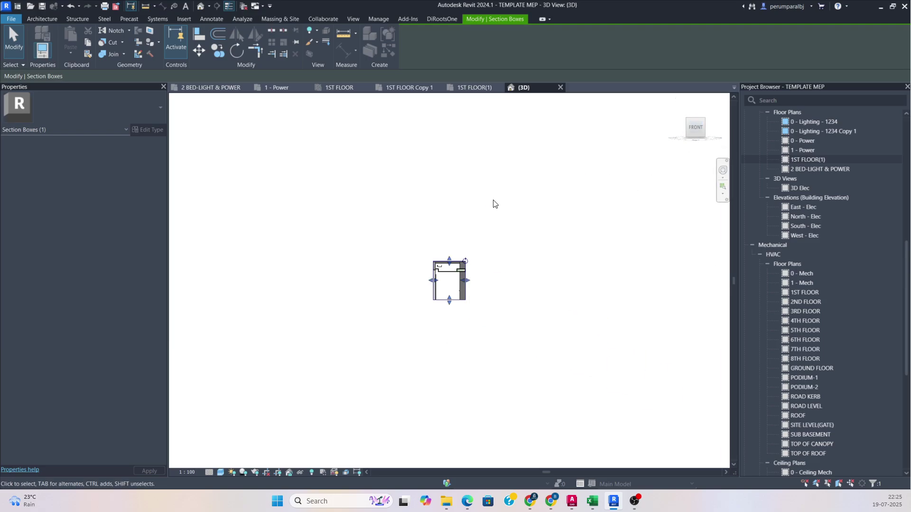
{"action": "left_click", "coordinate": [439, 283]}
{"action": "scroll", "coordinate": [439, 283], "scroll_direction": "up", "scroll_amount": 5}
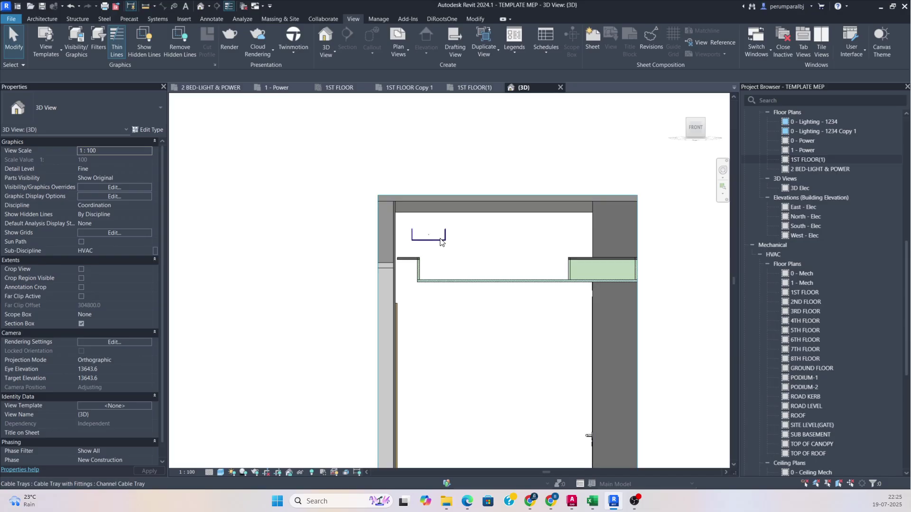
{"action": "left_click", "coordinate": [440, 238]}
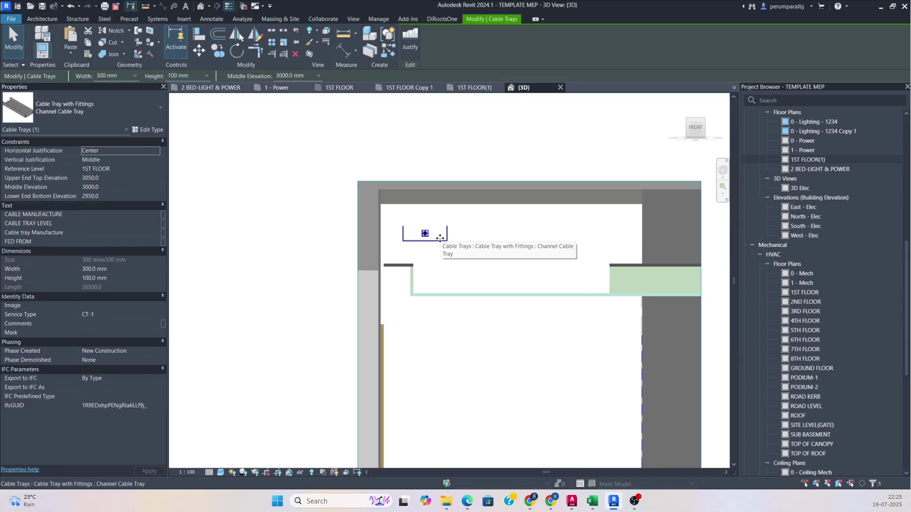
{"action": "left_click", "coordinate": [201, 51]}
{"action": "scroll", "coordinate": [441, 271], "scroll_direction": "up", "scroll_amount": 1}
{"action": "left_click", "coordinate": [396, 234]}
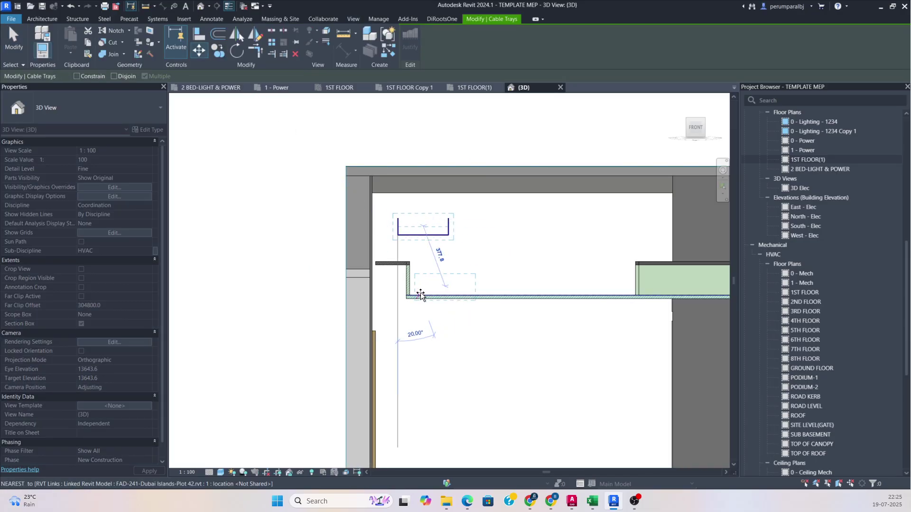
{"action": "scroll", "coordinate": [408, 296], "scroll_direction": "up", "scroll_amount": 1}
{"action": "left_click", "coordinate": [406, 296]}
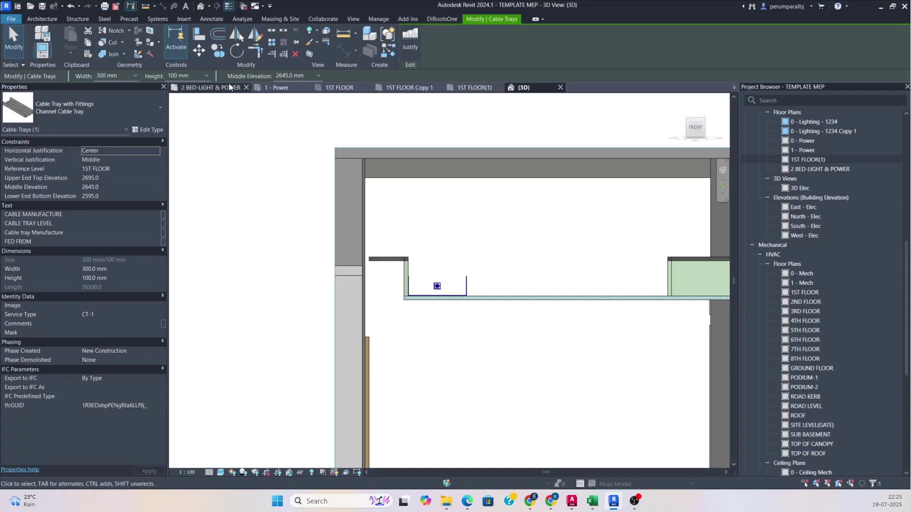
Move the cable tray 150 mm horizontally away from the ceiling's vertical drop.
{"action": "left_click", "coordinate": [200, 52]}
{"action": "scroll", "coordinate": [420, 298], "scroll_direction": "up", "scroll_amount": 2}
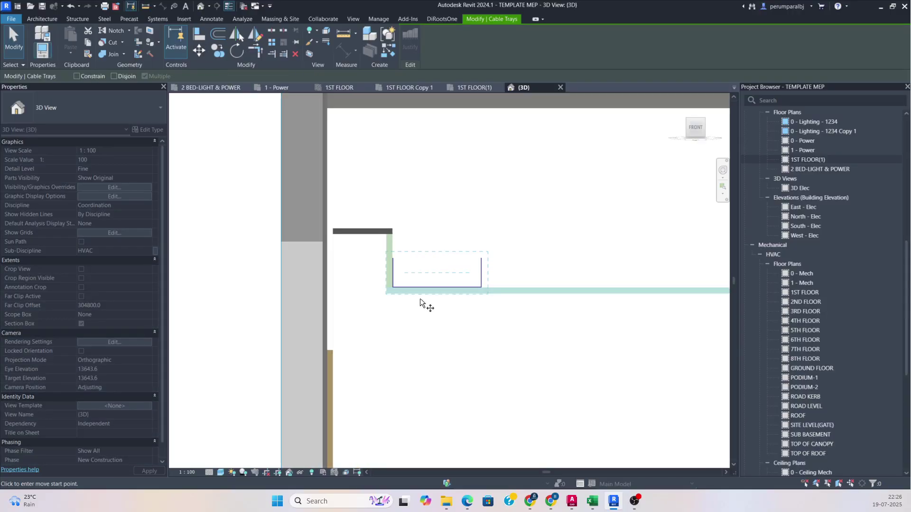
{"action": "left_click", "coordinate": [390, 286]}
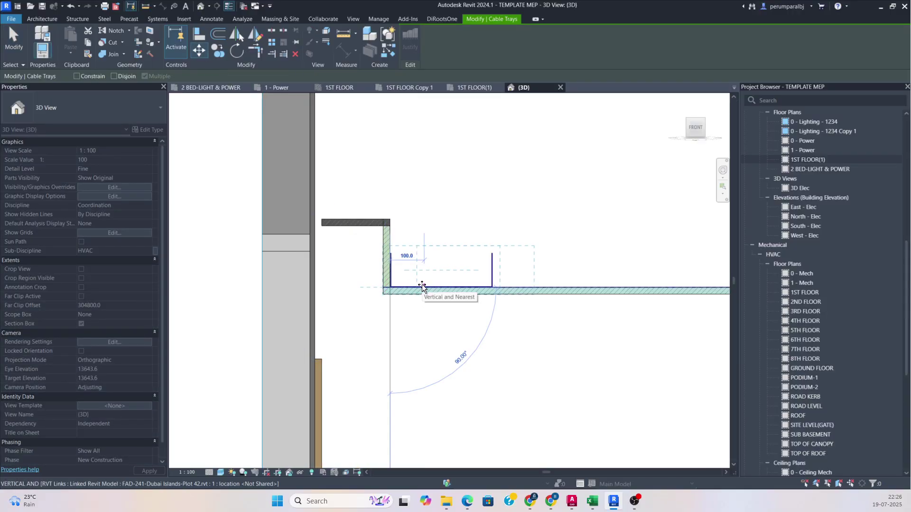
{"action": "type", "text": "150"}
{"action": "key", "text": "Return"}
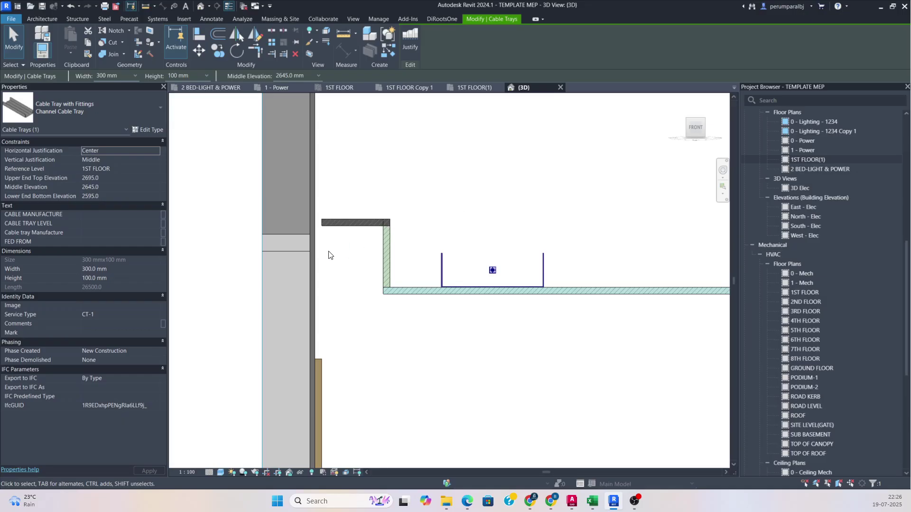
Move the cable tray 150 mm vertically up from the lower ceiling.
{"action": "scroll", "coordinate": [330, 256], "scroll_direction": "down", "scroll_amount": 3}
{"action": "scroll", "coordinate": [412, 289], "scroll_direction": "up", "scroll_amount": 2}
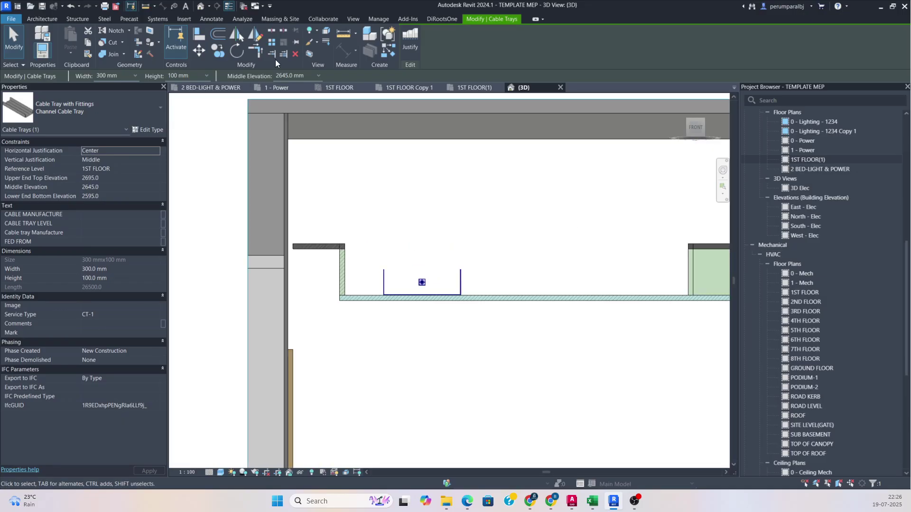
{"action": "left_click", "coordinate": [199, 52]}
{"action": "scroll", "coordinate": [469, 294], "scroll_direction": "up", "scroll_amount": 2}
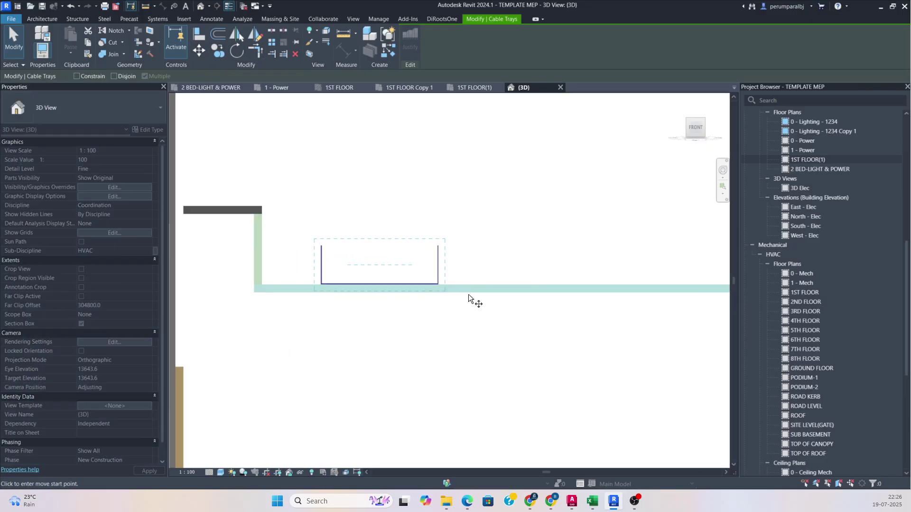
{"action": "left_click", "coordinate": [442, 285]}
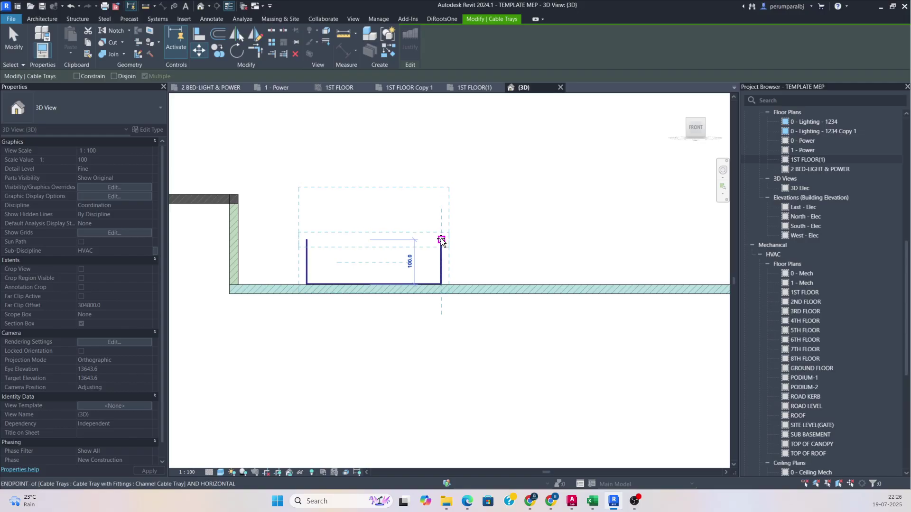
{"action": "type", "text": "150"}
{"action": "key", "text": "Return"}
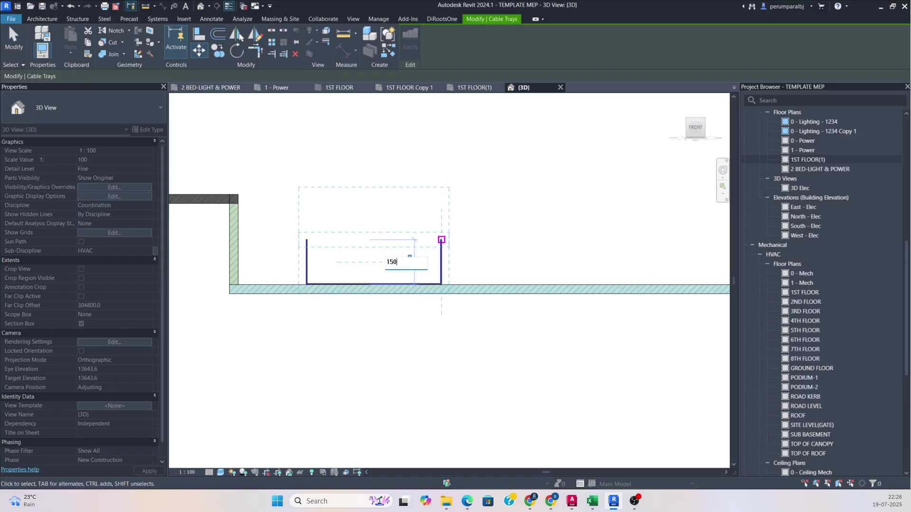
{"action": "scroll", "coordinate": [484, 186], "scroll_direction": "down", "scroll_amount": 1}
{"action": "left_click", "coordinate": [443, 247]}
{"action": "scroll", "coordinate": [437, 241], "scroll_direction": "down", "scroll_amount": 2}
{"action": "scroll", "coordinate": [464, 226], "scroll_direction": "down", "scroll_amount": 1}
{"action": "middle_click_drag", "start_coordinate": [478, 235], "coordinate": [477, 278]}
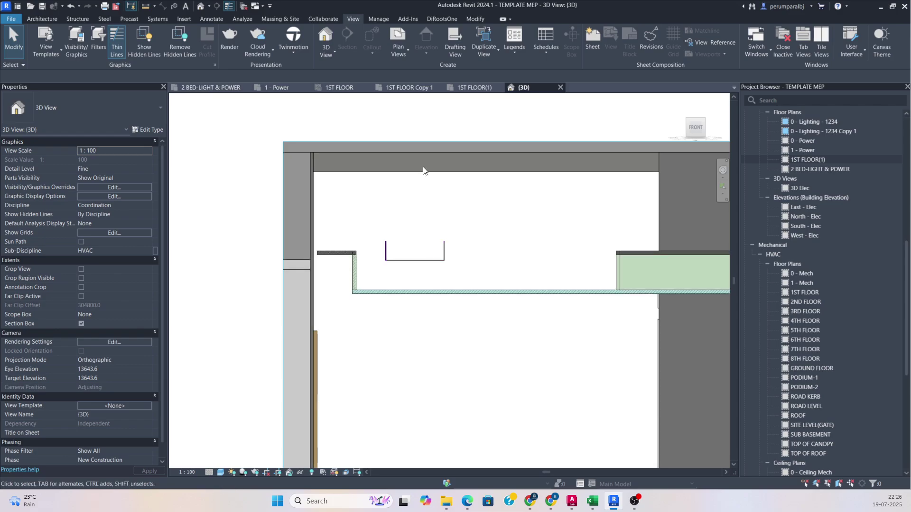
Copy the cable tray 100 mm straight up so the copy sits directly on top of the original.
{"action": "scroll", "coordinate": [398, 209], "scroll_direction": "up", "scroll_amount": 1}
{"action": "left_click_drag", "start_coordinate": [364, 221], "coordinate": [493, 295]}
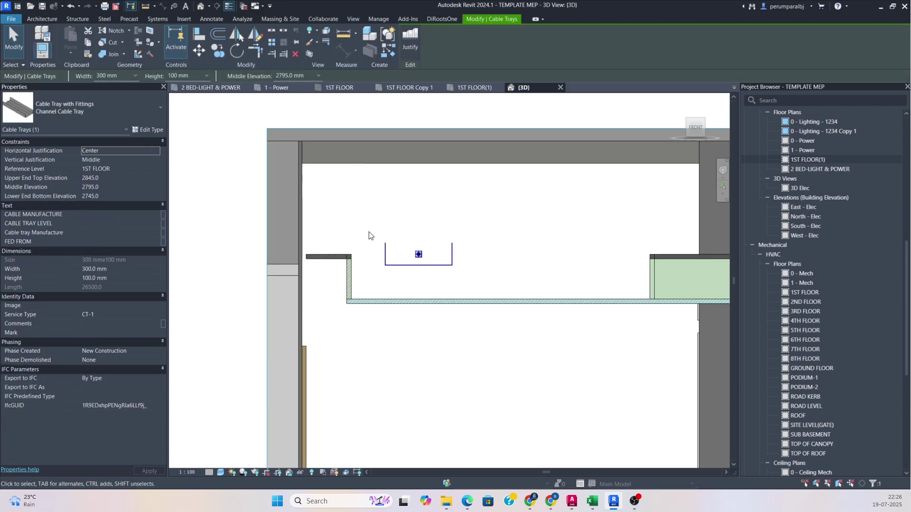
{"action": "left_click_drag", "start_coordinate": [368, 232], "coordinate": [471, 291]}
{"action": "left_click", "coordinate": [217, 50]}
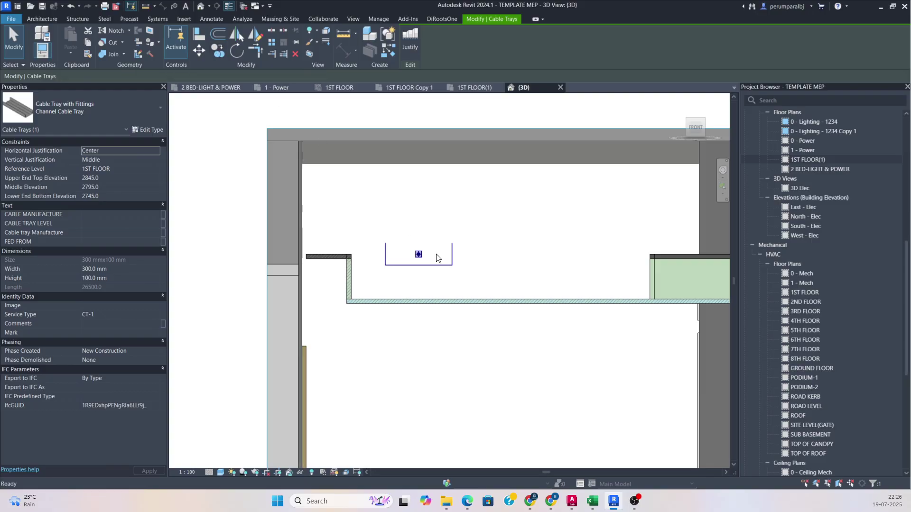
{"action": "scroll", "coordinate": [457, 268], "scroll_direction": "up", "scroll_amount": 3}
{"action": "left_click", "coordinate": [447, 255]}
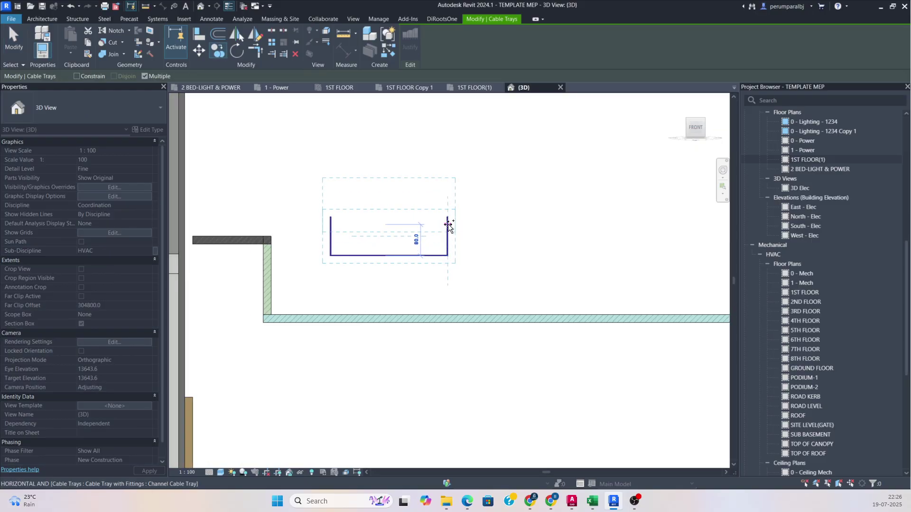
{"action": "left_click", "coordinate": [398, 225]}
{"action": "key", "text": "Escape"}
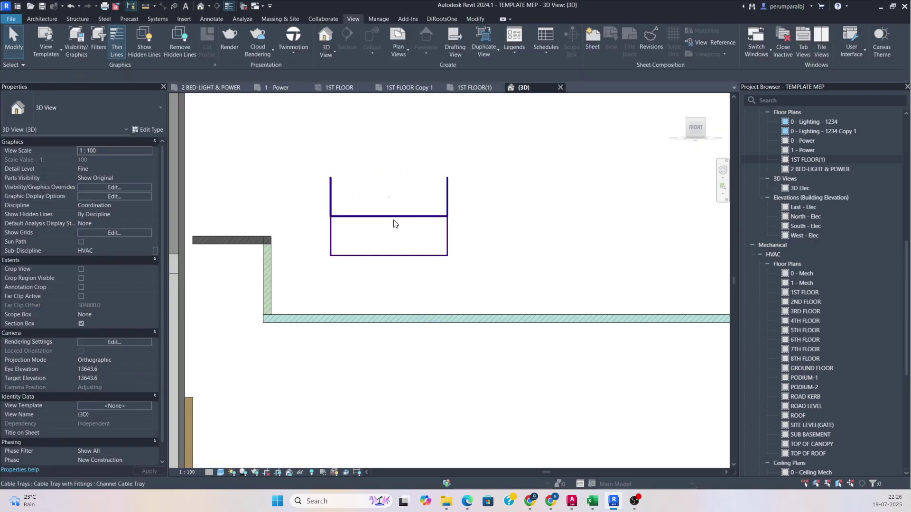
Set the upper cable tray's service type to CT-2.
{"action": "left_click", "coordinate": [394, 218]}
{"action": "left_click", "coordinate": [116, 314]}
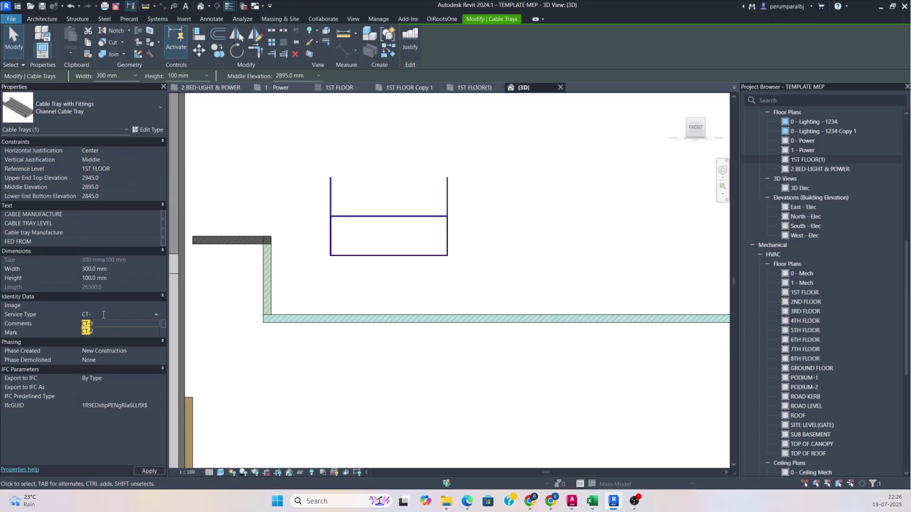
{"action": "left_click", "coordinate": [484, 282]}
{"action": "scroll", "coordinate": [488, 290], "scroll_direction": "down", "scroll_amount": 1}
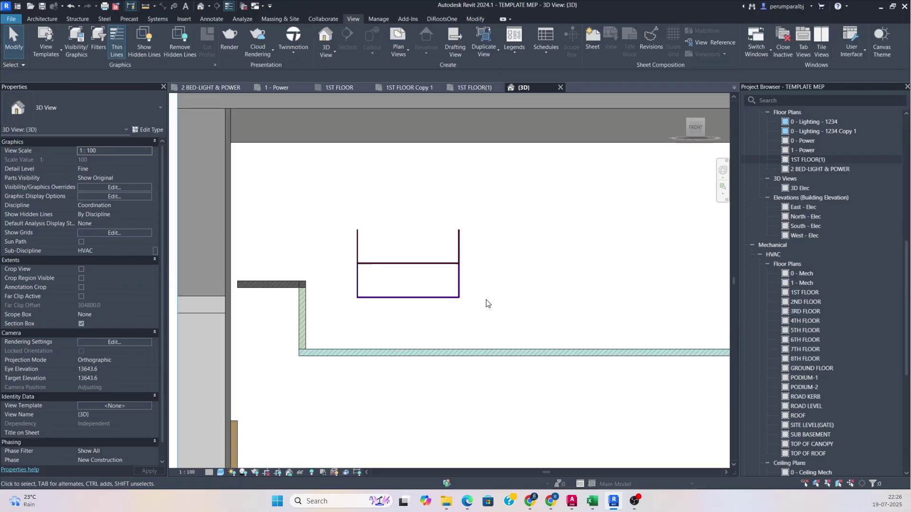
Move the upper CT-2 cable tray 150 mm vertically up, away from the lower tray.
{"action": "left_click", "coordinate": [426, 269]}
{"action": "left_click", "coordinate": [203, 52]}
{"action": "scroll", "coordinate": [496, 276], "scroll_direction": "up", "scroll_amount": 1}
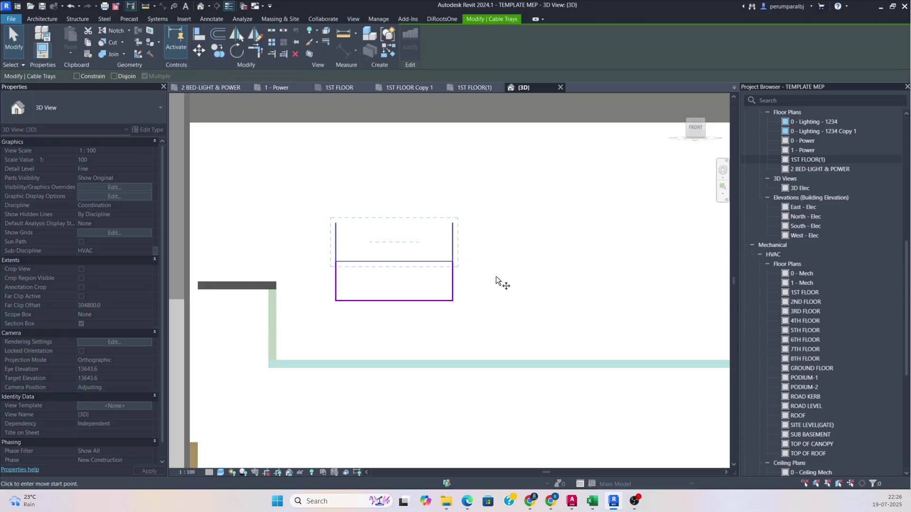
{"action": "left_click", "coordinate": [453, 262]}
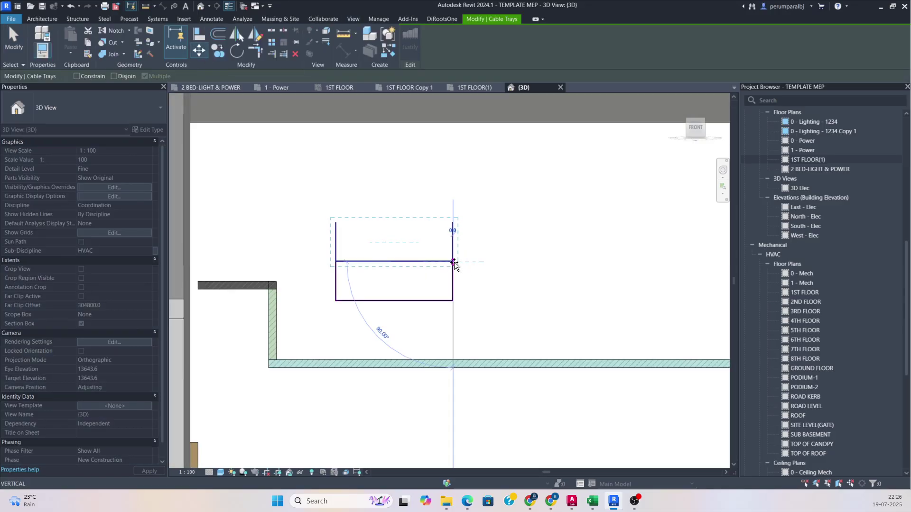
{"action": "left_click", "coordinate": [452, 223]}
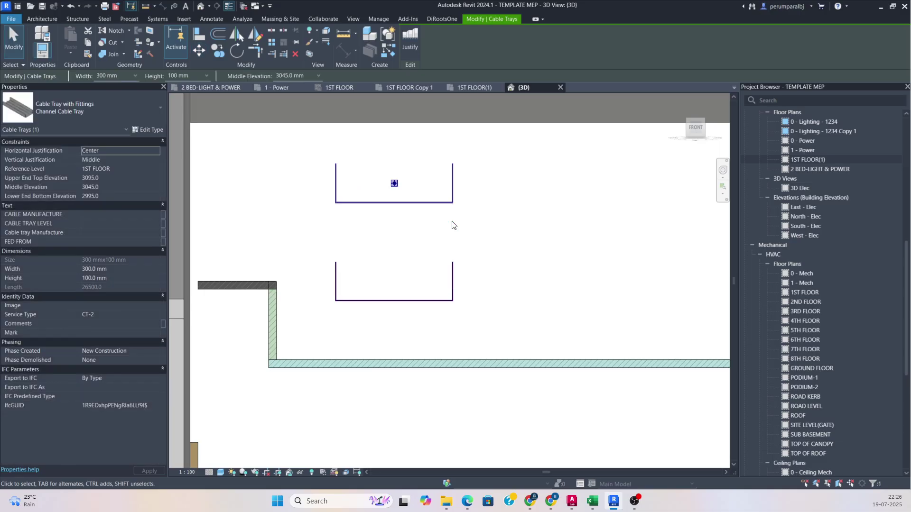
{"action": "scroll", "coordinate": [427, 252], "scroll_direction": "down", "scroll_amount": 1}
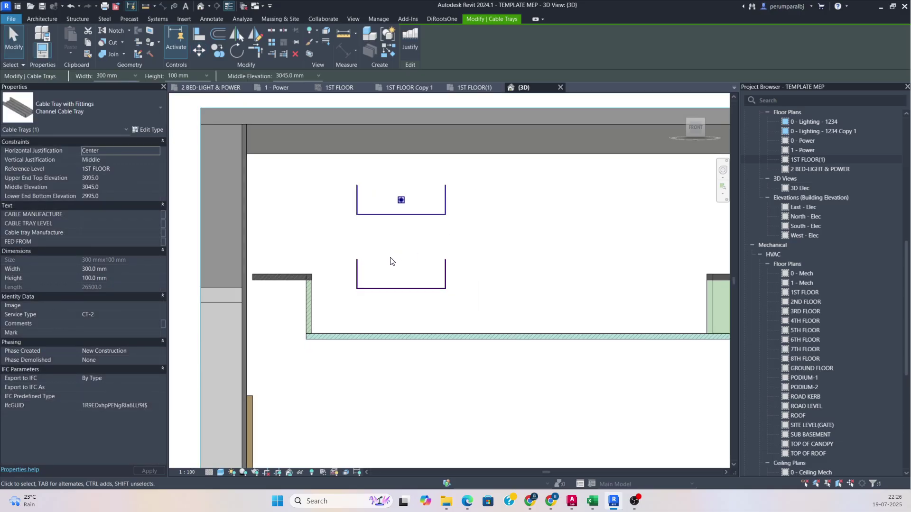
{"action": "scroll", "coordinate": [390, 260], "scroll_direction": "down", "scroll_amount": 1}
{"action": "middle_click_drag", "start_coordinate": [487, 250], "coordinate": [429, 263]}
{"action": "left_click", "coordinate": [462, 246]}
Copy both stacked cable trays horizontally across the corridor, up against the opposite vertical drop of the ceiling.
{"action": "scroll", "coordinate": [432, 246], "scroll_direction": "down", "scroll_amount": 2}
{"action": "left_click_drag", "start_coordinate": [308, 157], "coordinate": [466, 355]}
{"action": "left_click", "coordinate": [217, 51]}
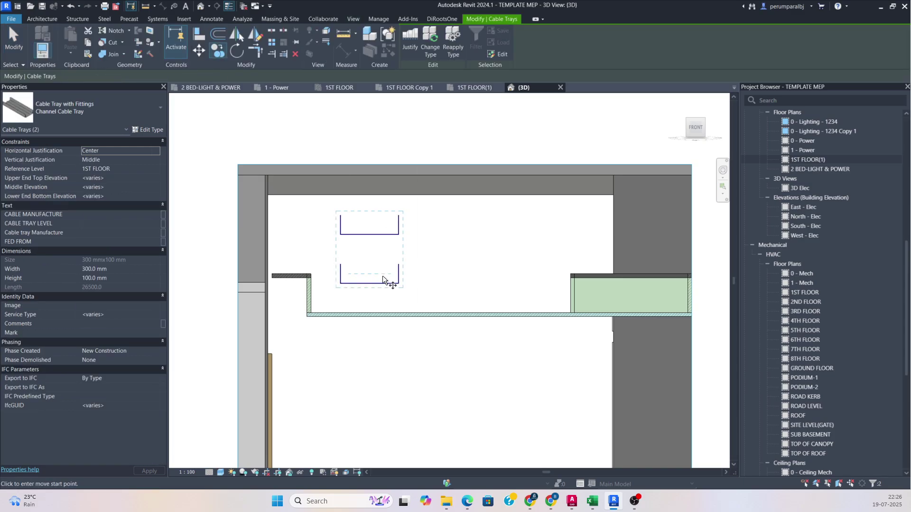
{"action": "left_click", "coordinate": [564, 283]}
{"action": "key", "text": "Escape"}
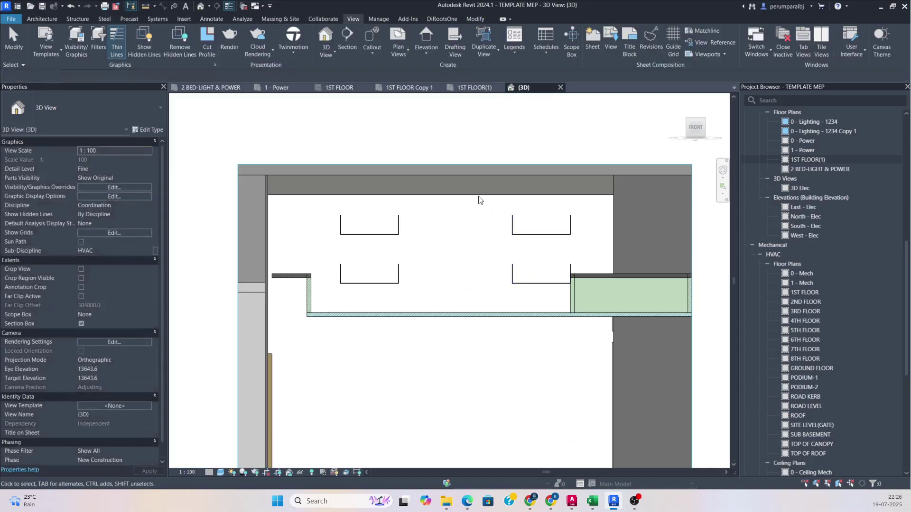
Move the copied pair of cable trays 150 mm horizontally away from the adjacent ceiling drop.
{"action": "left_click_drag", "start_coordinate": [457, 149], "coordinate": [591, 342]}
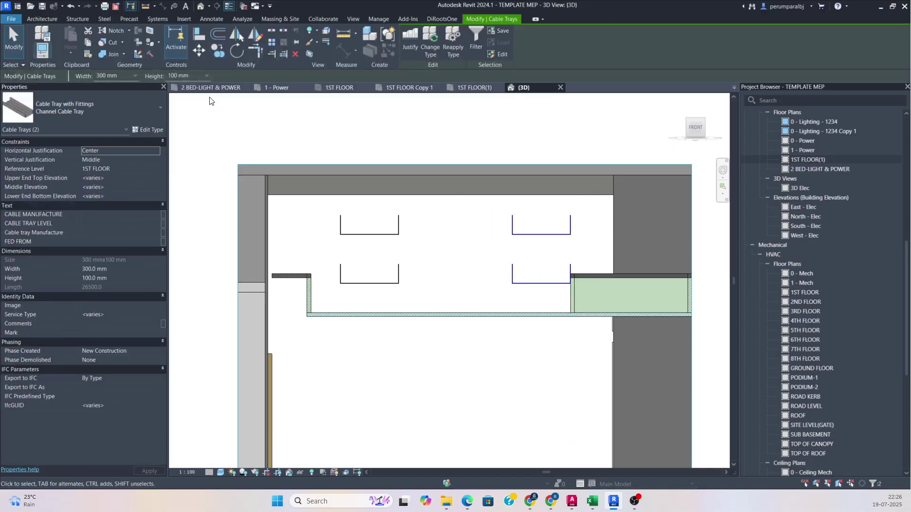
{"action": "left_click", "coordinate": [199, 50]}
{"action": "scroll", "coordinate": [568, 280], "scroll_direction": "up", "scroll_amount": 3}
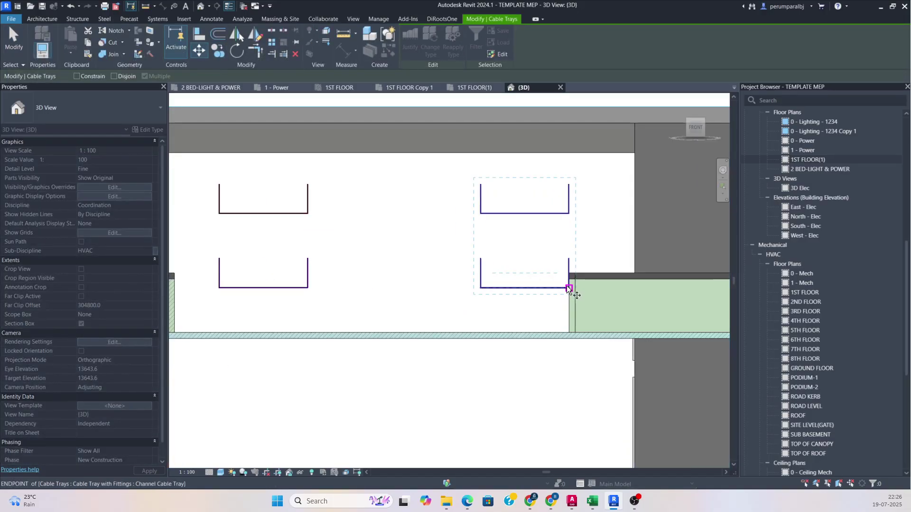
{"action": "left_click", "coordinate": [568, 286]}
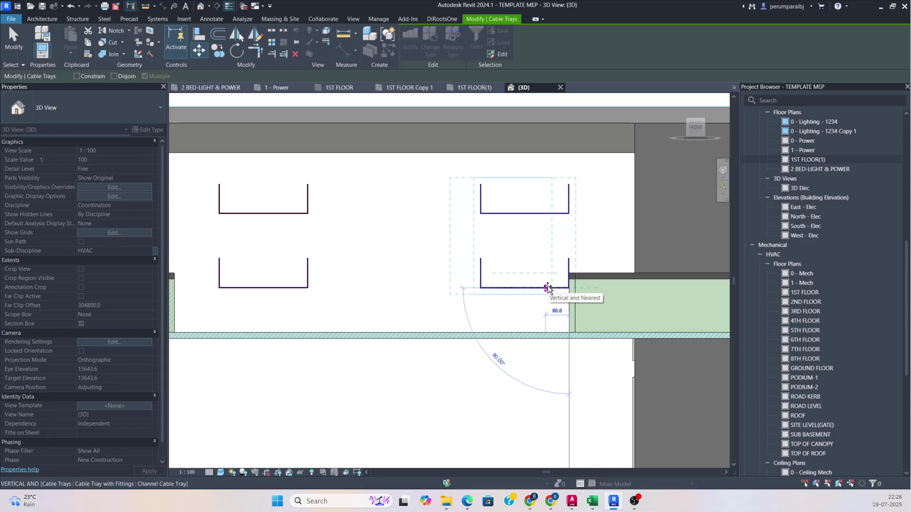
{"action": "type", "text": "150"}
{"action": "key", "text": "Return"}
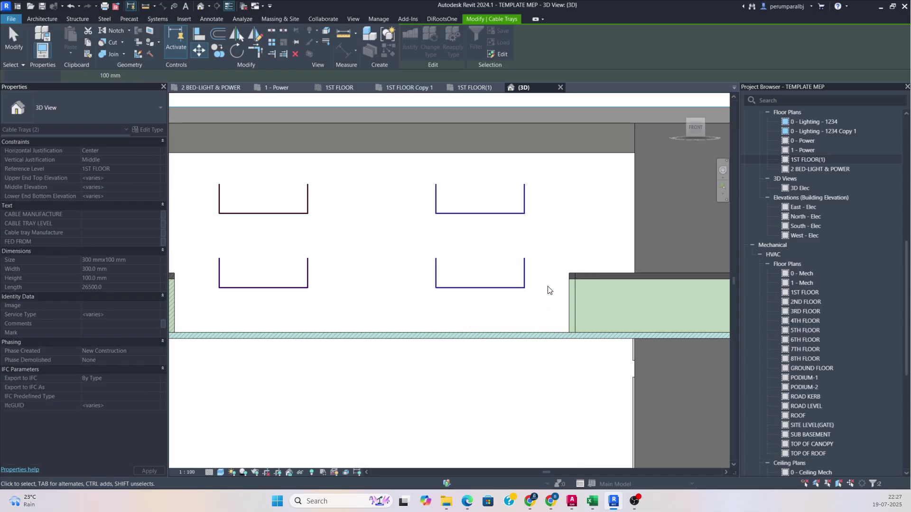
{"action": "key", "text": "Escape"}
Lower the top of the section box below the slab to expose the cable trays and orbit around them.
{"action": "scroll", "coordinate": [407, 282], "scroll_direction": "down", "scroll_amount": 3}
{"action": "middle_click_drag", "start_coordinate": [436, 297], "coordinate": [423, 308], "text": "shift"}
{"action": "left_click", "coordinate": [429, 286]}
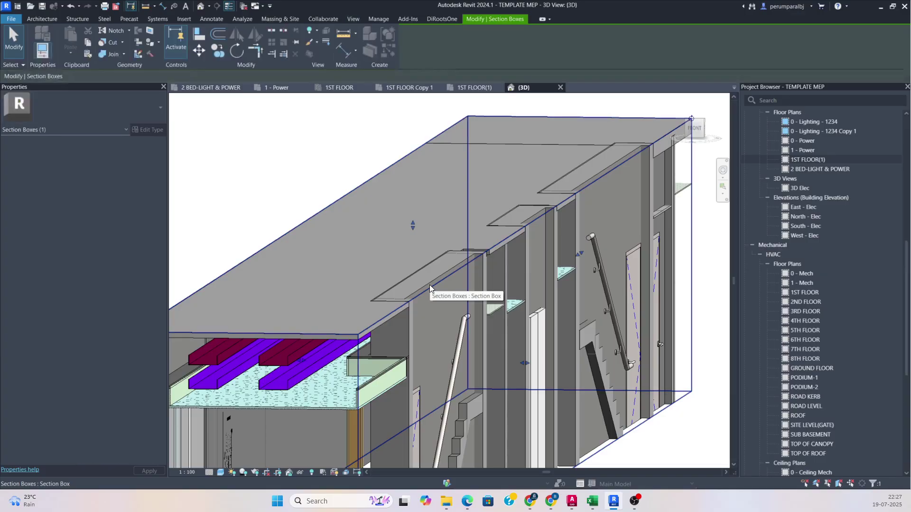
{"action": "left_click_drag", "start_coordinate": [412, 226], "coordinate": [427, 243]}
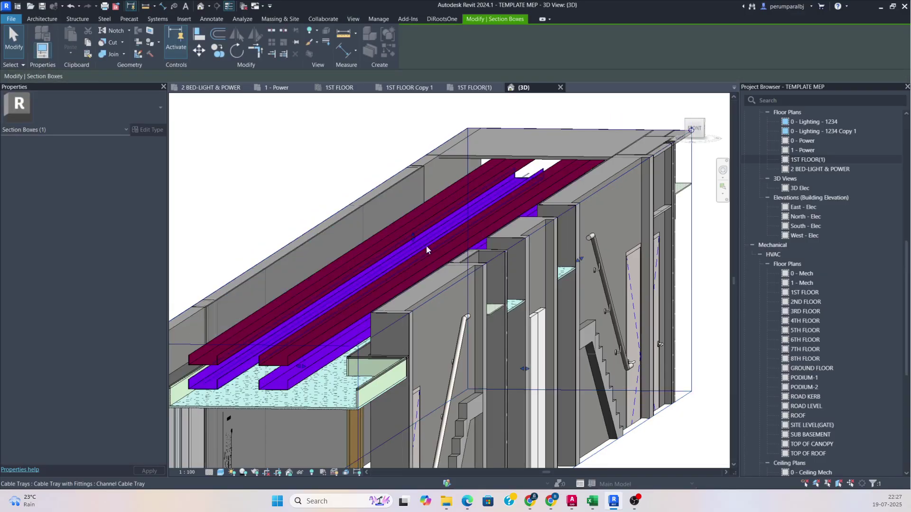
{"action": "middle_click_drag", "start_coordinate": [427, 244], "coordinate": [386, 201], "text": "shift"}
{"action": "left_click", "coordinate": [305, 110]}
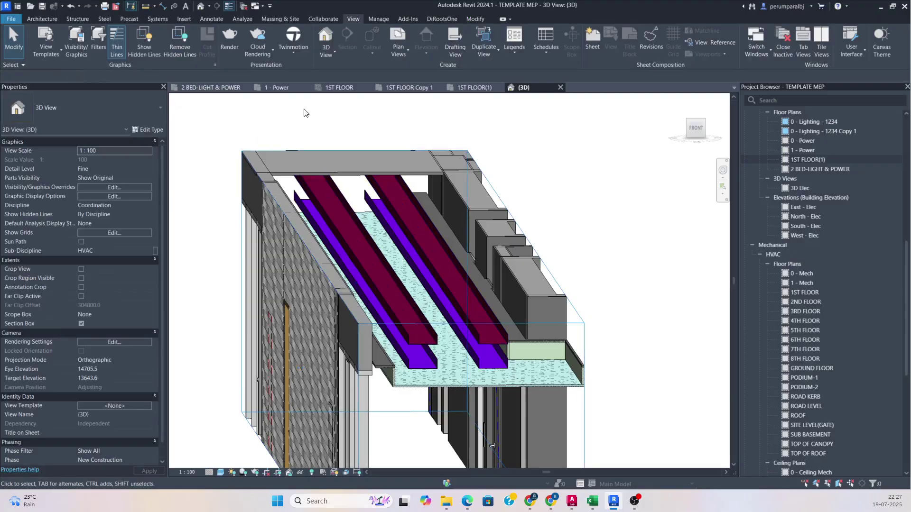
In the 1ST FLOOR(1) plan, draw a building section across the corridor trays beside the staircase and shorten its depth to about 804 mm.
{"action": "left_click", "coordinate": [474, 87]}
{"action": "scroll", "coordinate": [474, 289], "scroll_direction": "down", "scroll_amount": 6}
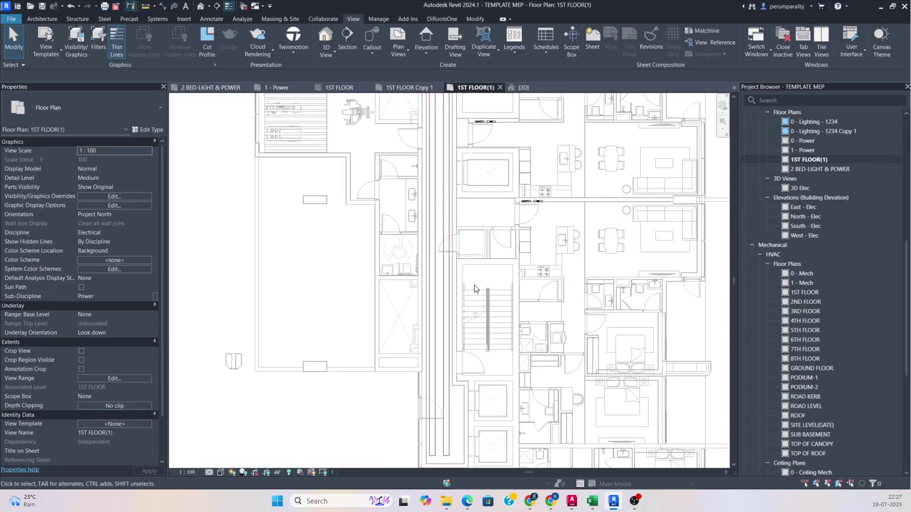
{"action": "middle_click_drag", "start_coordinate": [453, 323], "coordinate": [440, 294]}
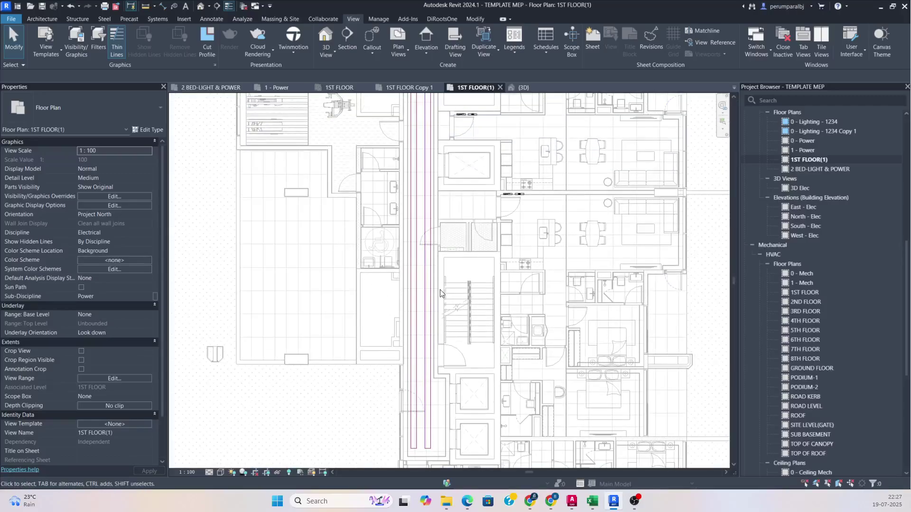
{"action": "scroll", "coordinate": [441, 293], "scroll_direction": "up", "scroll_amount": 3}
{"action": "left_click", "coordinate": [347, 39]}
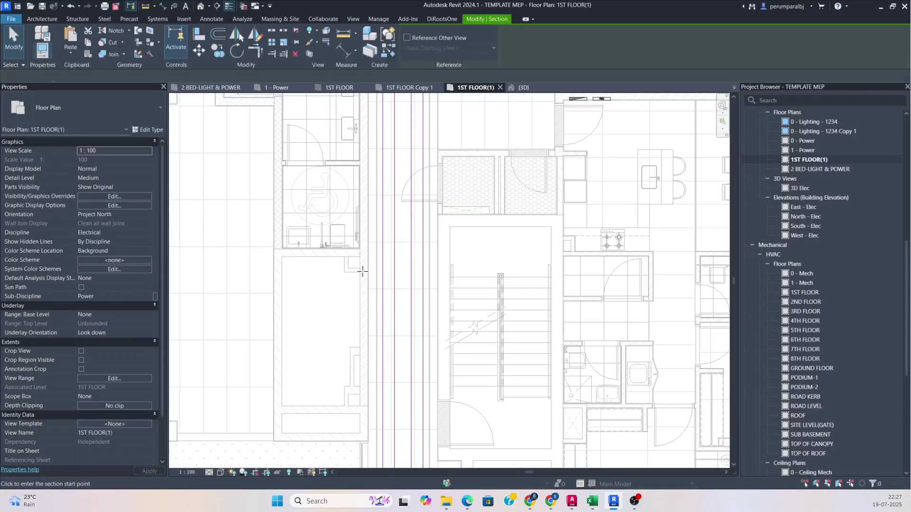
{"action": "left_click", "coordinate": [316, 278]}
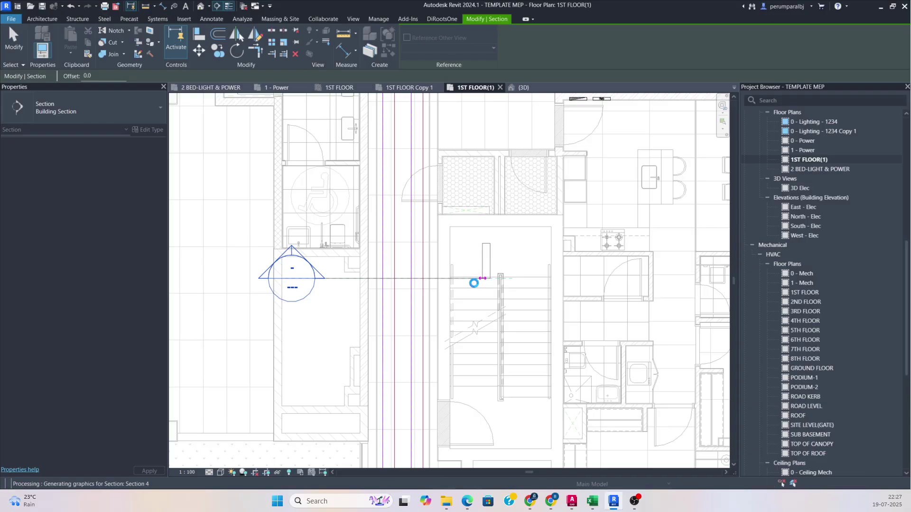
{"action": "left_click", "coordinate": [473, 282]}
{"action": "key", "text": "Escape"}
{"action": "scroll", "coordinate": [418, 213], "scroll_direction": "down", "scroll_amount": 1}
{"action": "left_click_drag", "start_coordinate": [406, 181], "coordinate": [405, 247]}
Open the new corridor section view and set its scale to 1:50 and detail level to Fine.
{"action": "right_click", "coordinate": [450, 268]}
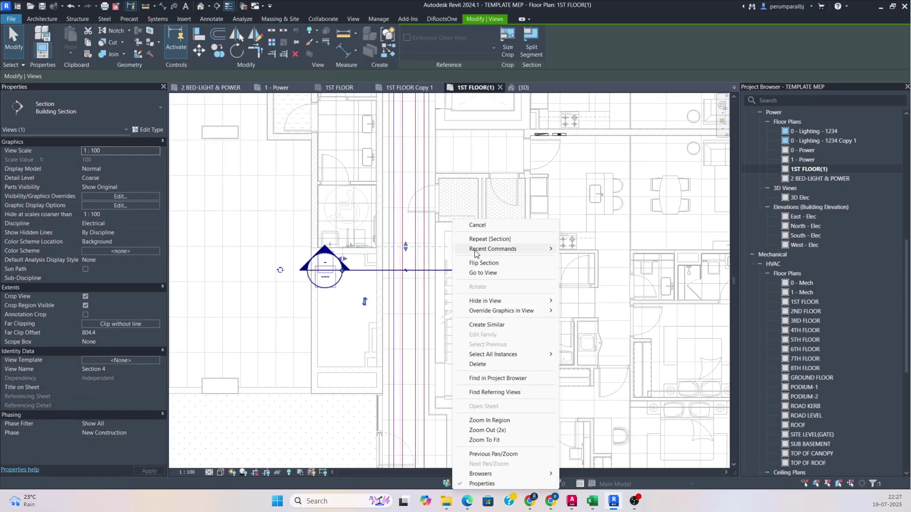
{"action": "left_click", "coordinate": [483, 272]}
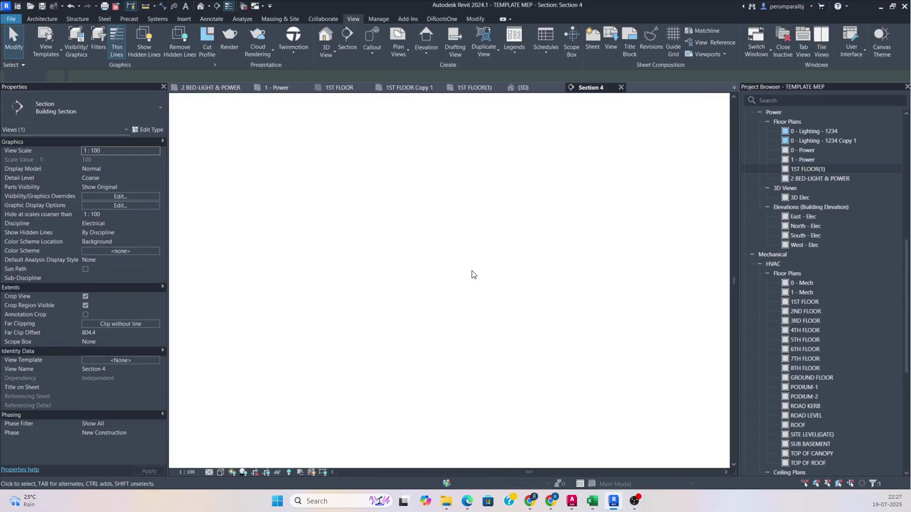
{"action": "left_click", "coordinate": [190, 472]}
{"action": "left_click", "coordinate": [199, 402]}
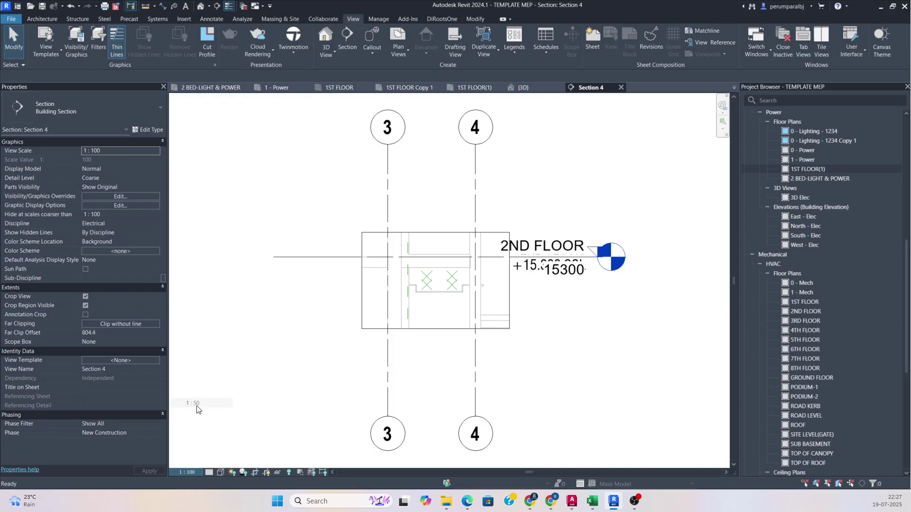
{"action": "left_click", "coordinate": [209, 473]}
{"action": "left_click", "coordinate": [219, 460]}
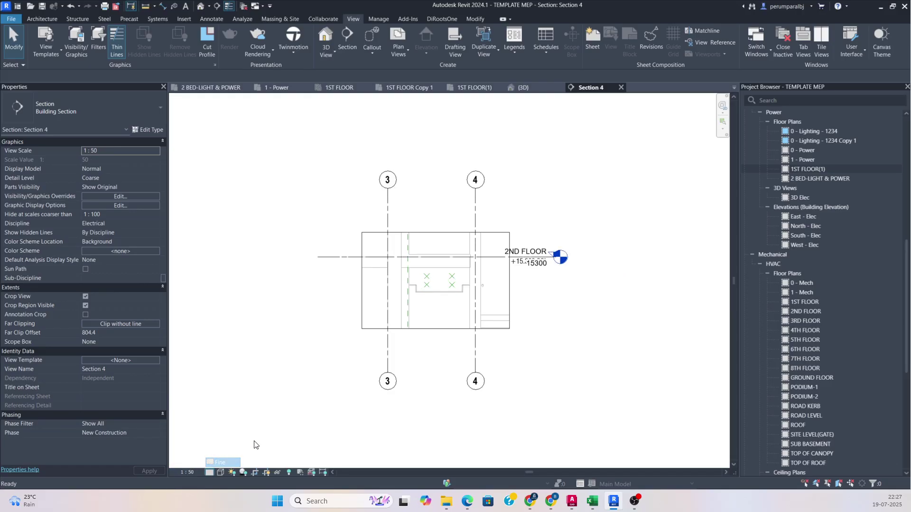
Stretch the section view's crop region downward to include the 1ST FLOOR level below the cable trays.
{"action": "left_click", "coordinate": [446, 328]}
{"action": "middle_click_drag", "start_coordinate": [434, 347], "coordinate": [422, 252]}
{"action": "left_click_drag", "start_coordinate": [423, 230], "coordinate": [419, 412]}
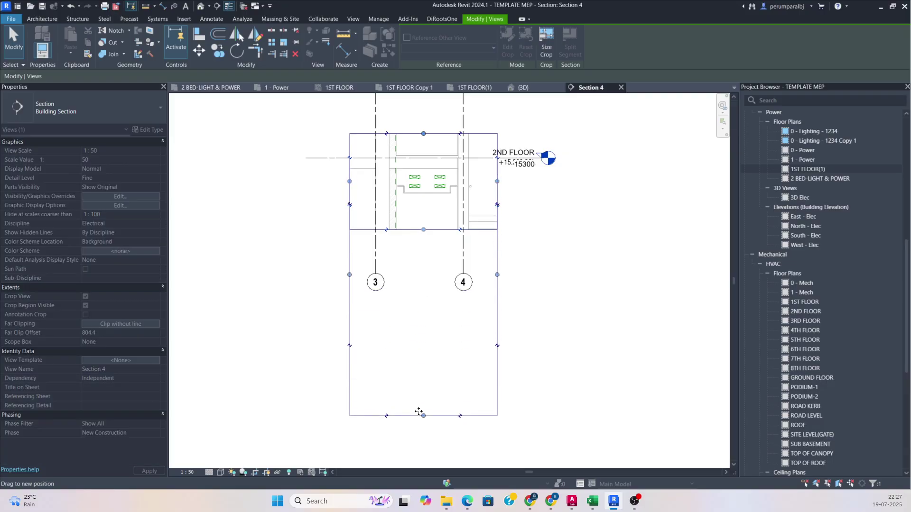
{"action": "left_click", "coordinate": [423, 356]}
{"action": "scroll", "coordinate": [427, 256], "scroll_direction": "up", "scroll_amount": 4}
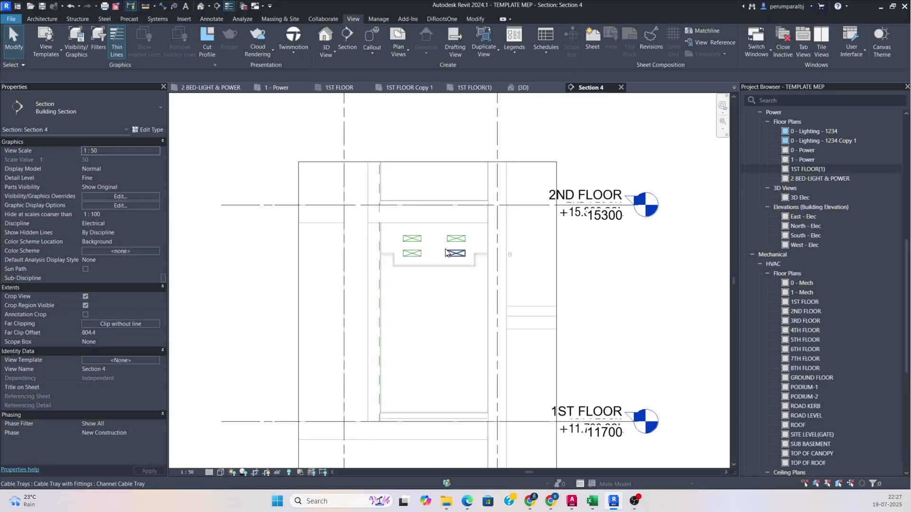
{"action": "scroll", "coordinate": [436, 266], "scroll_direction": "up", "scroll_amount": 2}
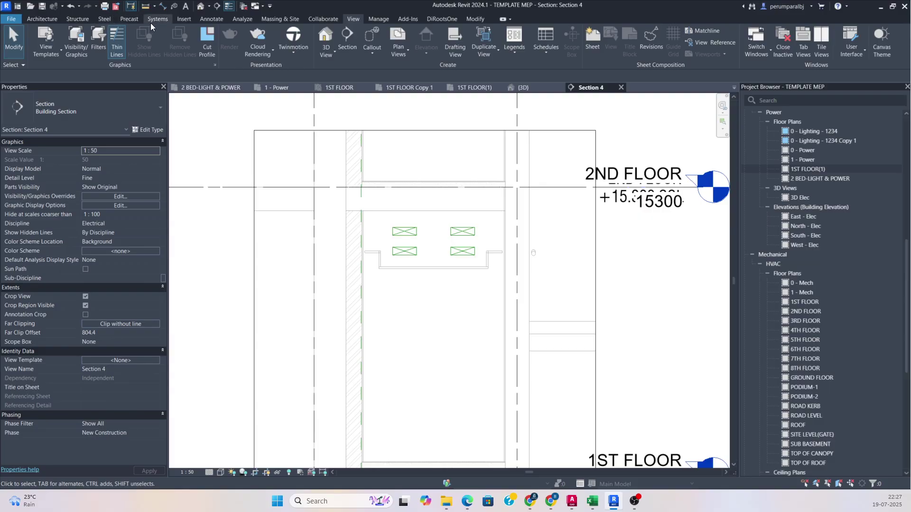
Add an aligned dimension from the corridor floor to the lower left-hand cable tray, placed outside the left wall.
{"action": "left_click", "coordinate": [212, 20]}
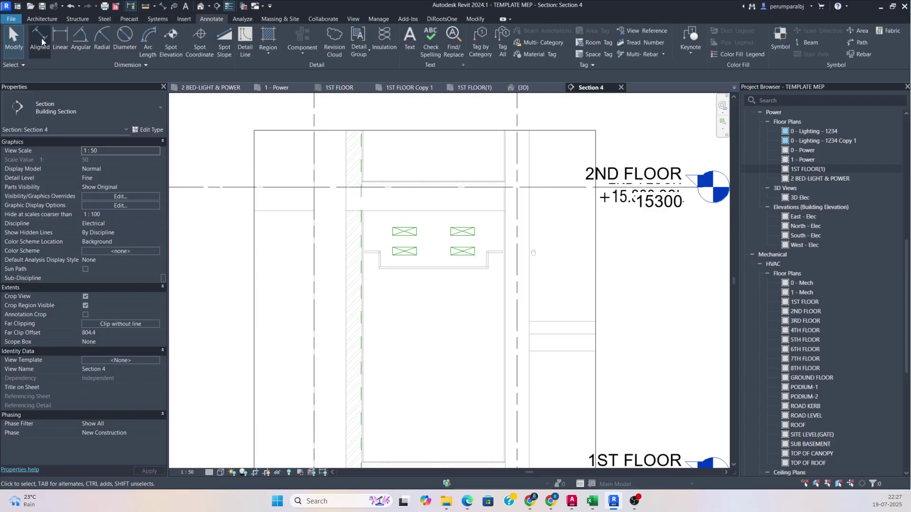
{"action": "middle_click_drag", "start_coordinate": [426, 273], "coordinate": [421, 157]}
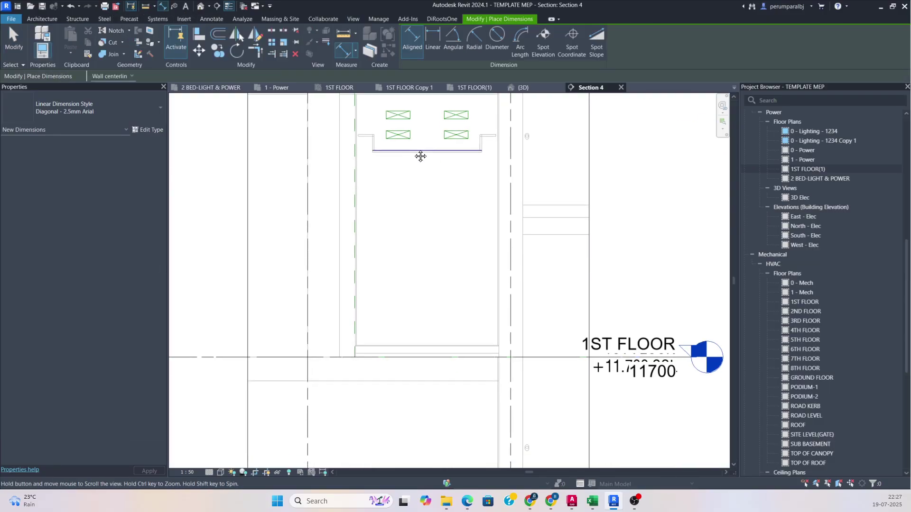
{"action": "left_click", "coordinate": [385, 342]}
{"action": "scroll", "coordinate": [391, 136], "scroll_direction": "up", "scroll_amount": 3}
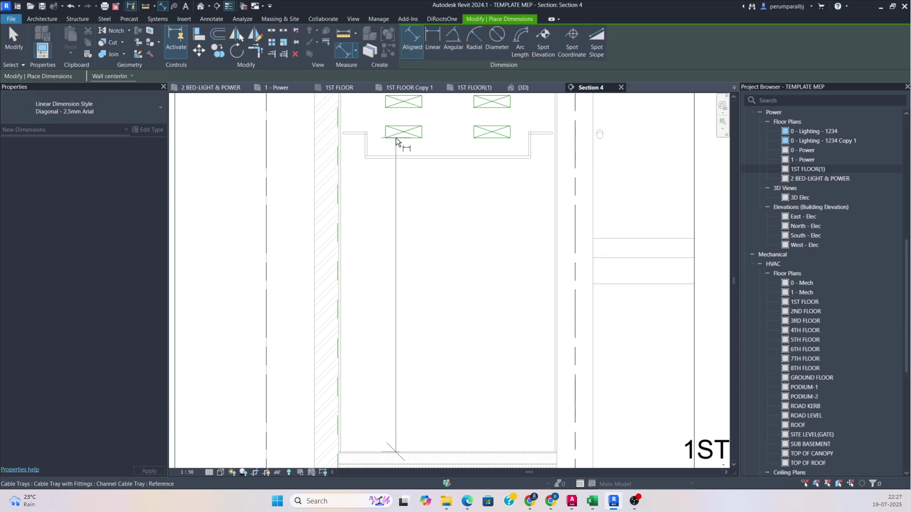
{"action": "left_click", "coordinate": [397, 137]}
{"action": "scroll", "coordinate": [365, 164], "scroll_direction": "down", "scroll_amount": 3}
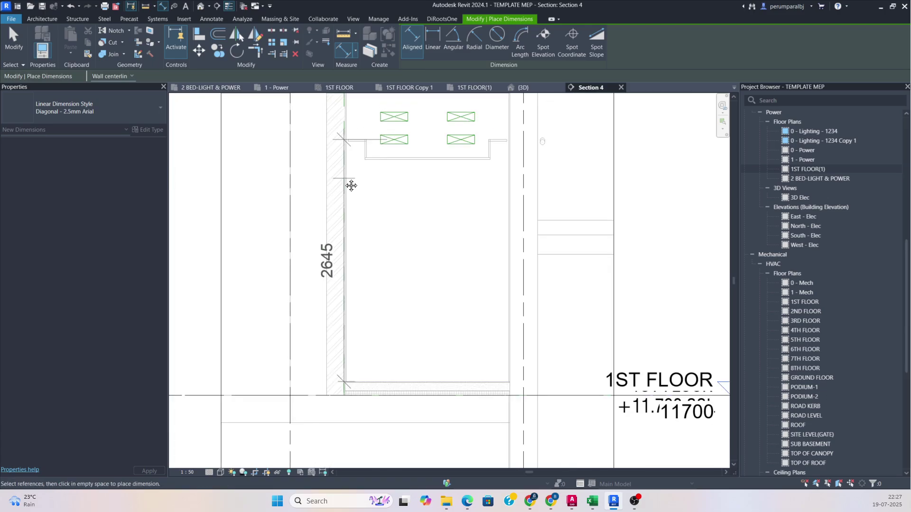
{"action": "scroll", "coordinate": [350, 185], "scroll_direction": "up", "scroll_amount": 2}
{"action": "left_click", "coordinate": [301, 191]}
{"action": "middle_click_drag", "start_coordinate": [415, 200], "coordinate": [413, 252]}
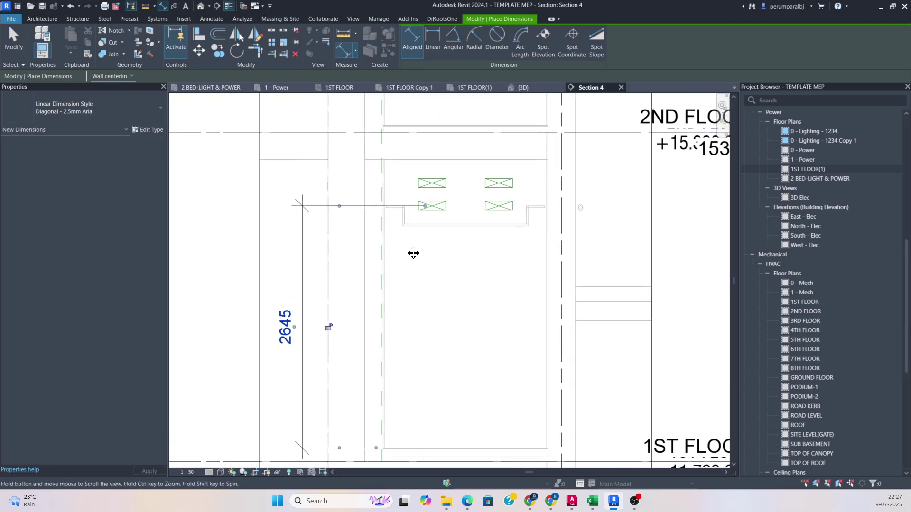
Add a second aligned dimension from the corridor floor to the upper left-hand cable tray, outside the first one.
{"action": "left_click", "coordinate": [428, 191]}
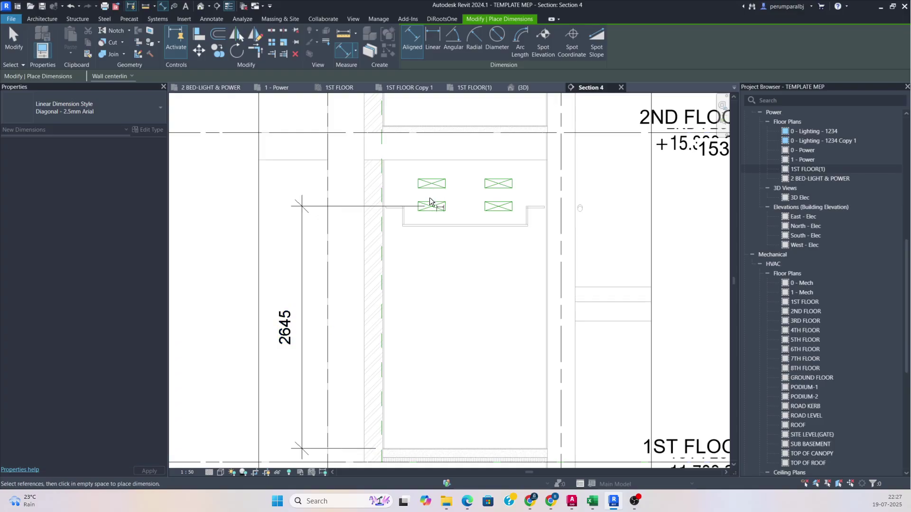
{"action": "scroll", "coordinate": [429, 198], "scroll_direction": "down", "scroll_amount": 2}
{"action": "left_click", "coordinate": [429, 368]}
{"action": "scroll", "coordinate": [374, 343], "scroll_direction": "up", "scroll_amount": 1}
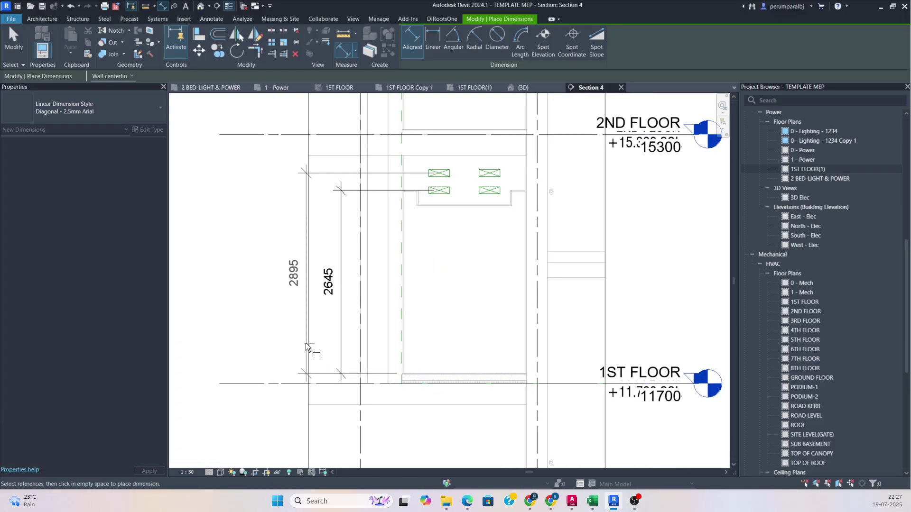
{"action": "left_click", "coordinate": [296, 343]}
{"action": "middle_click_drag", "start_coordinate": [414, 284], "coordinate": [435, 337]}
{"action": "key", "text": "Escape"}
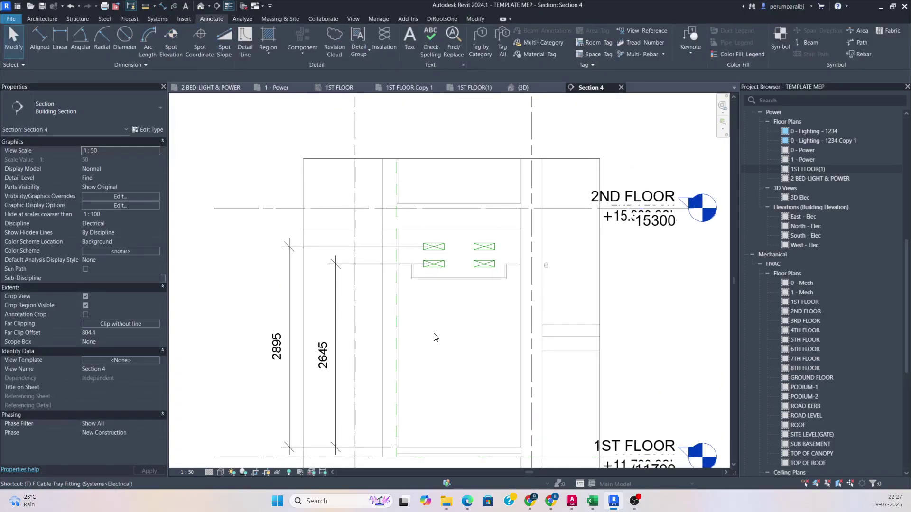
Tag the upper left-hand cable tray, placing the tag above and left of the crop region with a right-angled leader.
{"action": "key", "text": "t"}
{"action": "key", "text": "g"}
{"action": "left_click", "coordinate": [433, 247]}
{"action": "scroll", "coordinate": [476, 235], "scroll_direction": "down", "scroll_amount": 1}
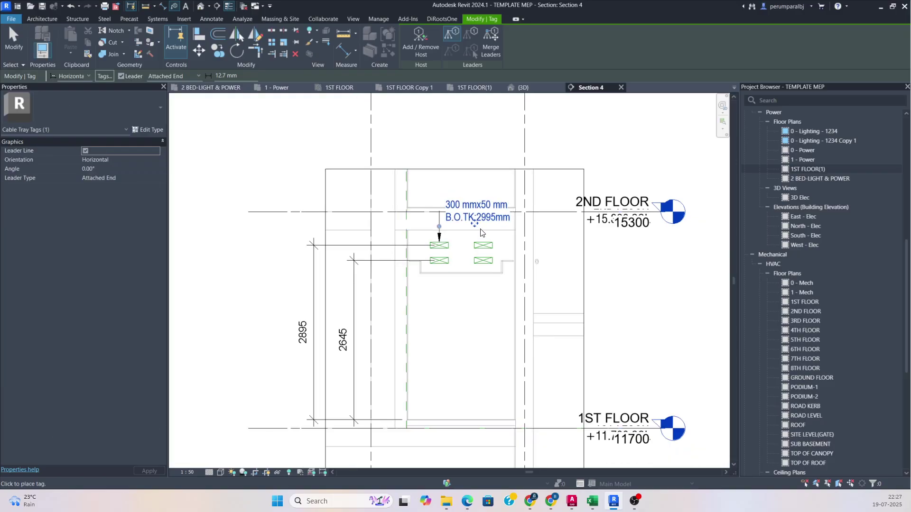
{"action": "left_click_drag", "start_coordinate": [453, 222], "coordinate": [240, 179]}
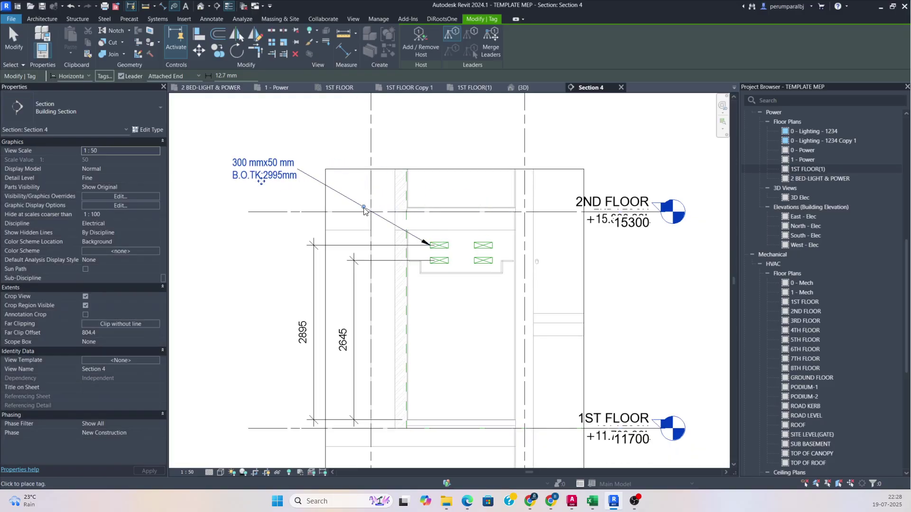
{"action": "left_click_drag", "start_coordinate": [364, 207], "coordinate": [439, 168]}
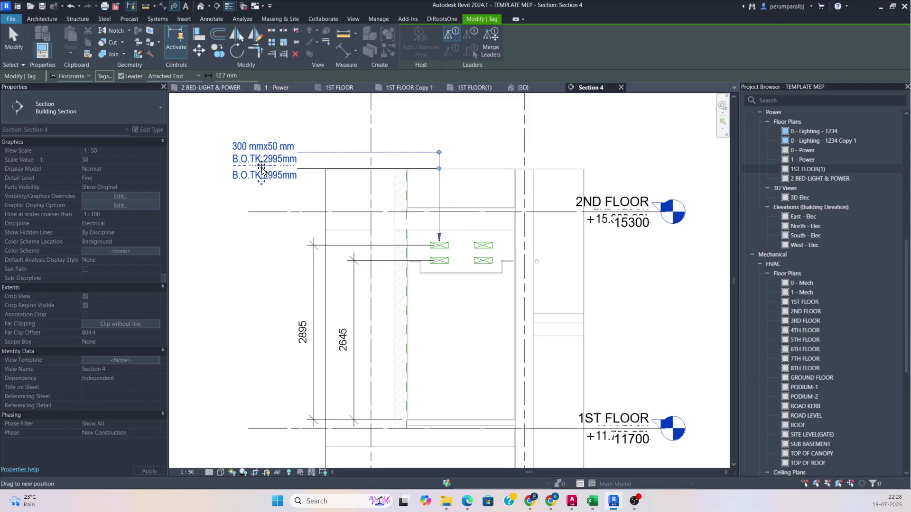
{"action": "key", "text": "Escape"}
Select the four cable trays in the section and isolate them in 3D with a selection box.
{"action": "scroll", "coordinate": [429, 245], "scroll_direction": "up", "scroll_amount": 2}
{"action": "left_click_drag", "start_coordinate": [365, 181], "coordinate": [542, 341]}
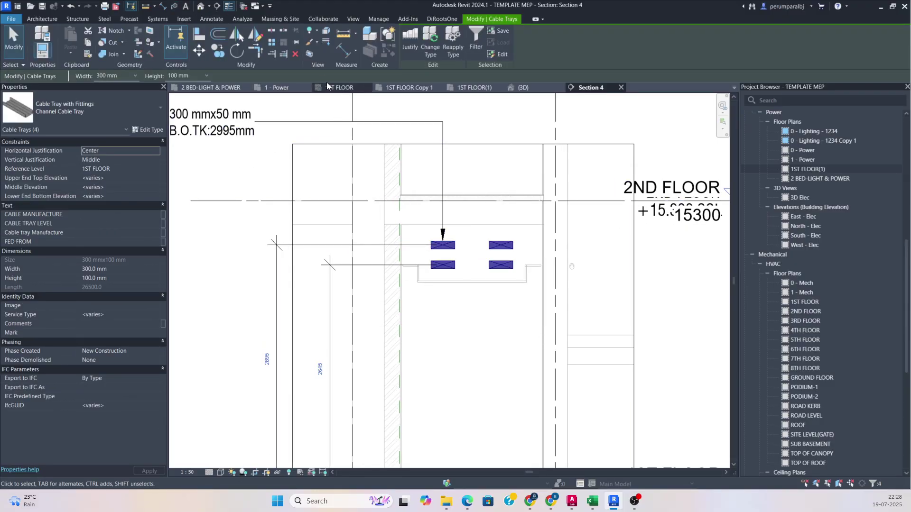
{"action": "left_click", "coordinate": [309, 56]}
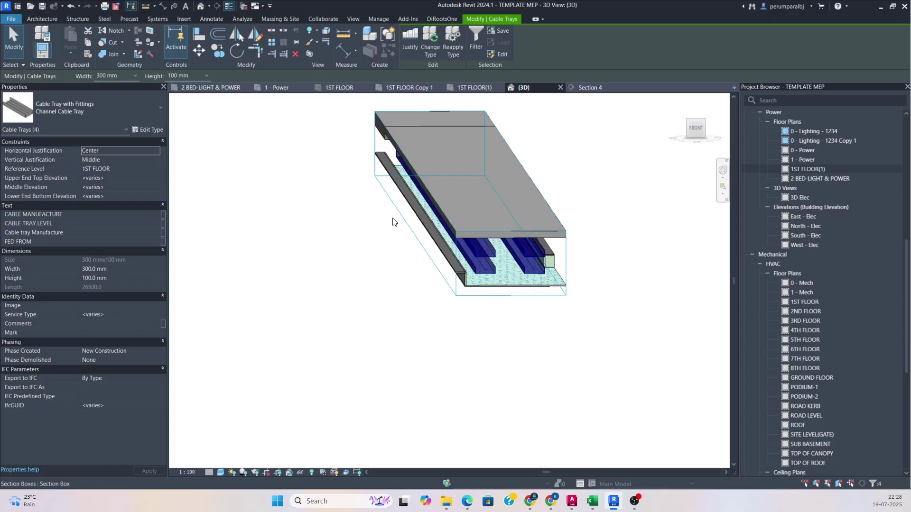
{"action": "middle_click_drag", "start_coordinate": [392, 220], "coordinate": [455, 273], "text": "shift"}
Lower the section box's top below the slab to expose the trays and set its bottom just beneath the corridor's floor slab.
{"action": "left_click", "coordinate": [508, 264]}
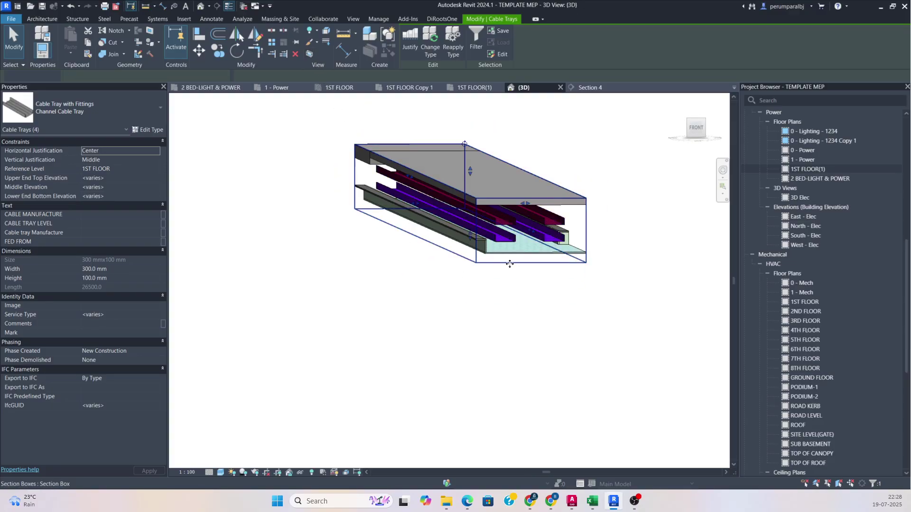
{"action": "scroll", "coordinate": [467, 264], "scroll_direction": "down", "scroll_amount": 2}
{"action": "left_click_drag", "start_coordinate": [468, 252], "coordinate": [455, 339]}
{"action": "left_click_drag", "start_coordinate": [448, 377], "coordinate": [448, 377]}
{"action": "middle_click_drag", "start_coordinate": [457, 352], "coordinate": [472, 350], "text": "shift"}
{"action": "left_click_drag", "start_coordinate": [468, 212], "coordinate": [468, 211]}
{"action": "middle_click_drag", "start_coordinate": [513, 249], "coordinate": [607, 226], "text": "shift"}
{"action": "left_click_drag", "start_coordinate": [607, 225], "coordinate": [573, 248]}
{"action": "scroll", "coordinate": [533, 278], "scroll_direction": "down", "scroll_amount": 1}
{"action": "middle_click_drag", "start_coordinate": [533, 278], "coordinate": [551, 195]}
{"action": "scroll", "coordinate": [477, 274], "scroll_direction": "down", "scroll_amount": 2}
{"action": "left_click_drag", "start_coordinate": [480, 272], "coordinate": [490, 406]}
{"action": "middle_click_drag", "start_coordinate": [492, 399], "coordinate": [479, 414], "text": "shift"}
{"action": "left_click_drag", "start_coordinate": [480, 409], "coordinate": [478, 393]}
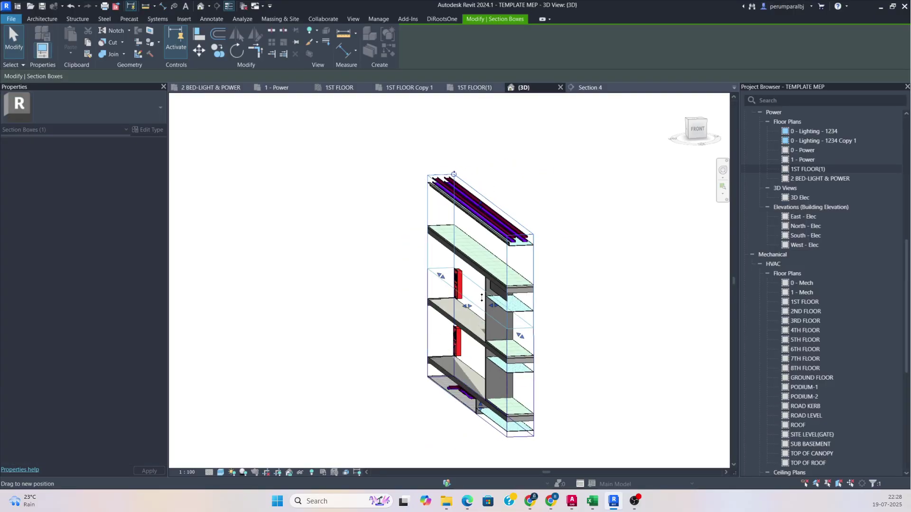
{"action": "left_click_drag", "start_coordinate": [484, 275], "coordinate": [484, 278]}
{"action": "middle_click_drag", "start_coordinate": [495, 280], "coordinate": [676, 339], "text": "shift"}
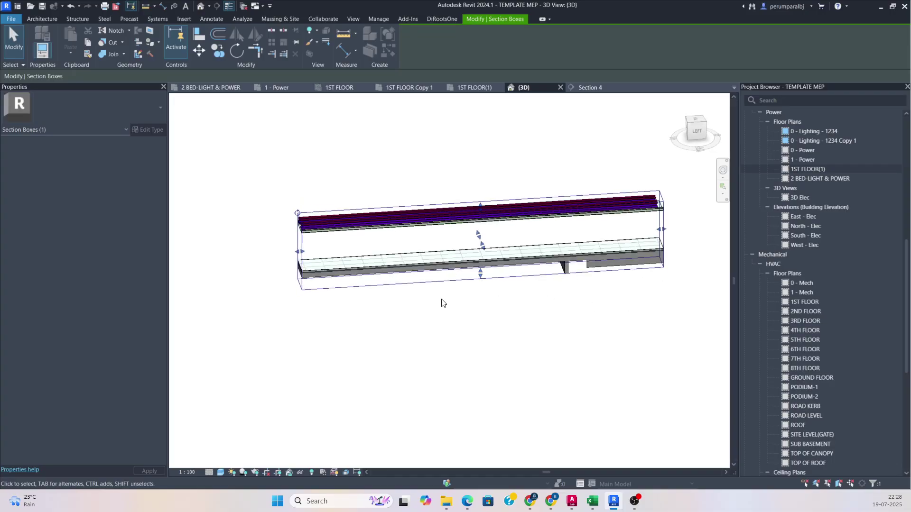
Widen the section box on both sides of the corridor to take in the adjacent rooms and staircases.
{"action": "left_click_drag", "start_coordinate": [488, 251], "coordinate": [526, 308]}
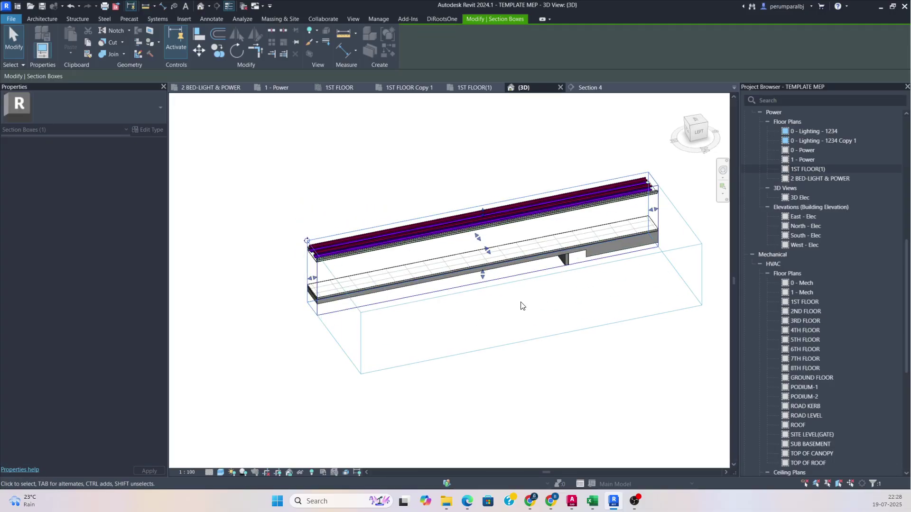
{"action": "middle_click_drag", "start_coordinate": [522, 309], "coordinate": [420, 267], "text": "shift"}
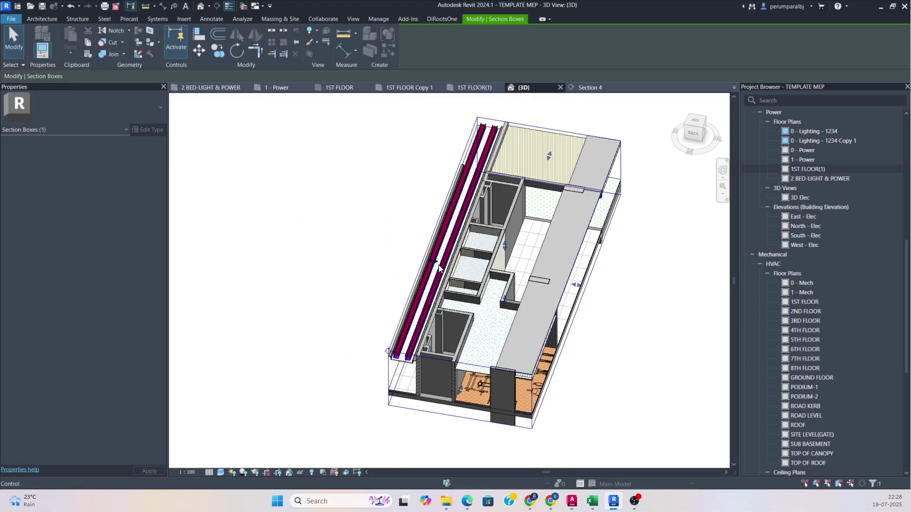
{"action": "left_click_drag", "start_coordinate": [431, 264], "coordinate": [388, 255]}
{"action": "scroll", "coordinate": [429, 326], "scroll_direction": "up", "scroll_amount": 1}
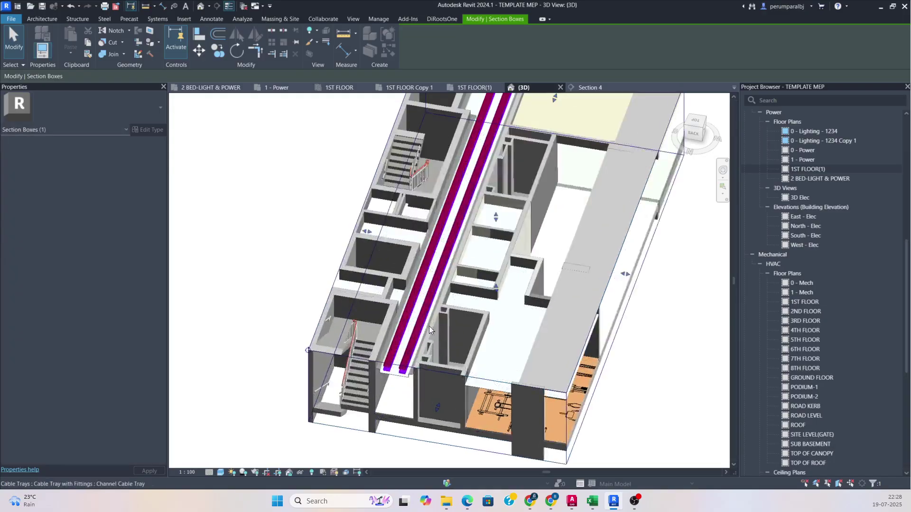
{"action": "middle_click_drag", "start_coordinate": [429, 325], "coordinate": [643, 282], "text": "shift"}
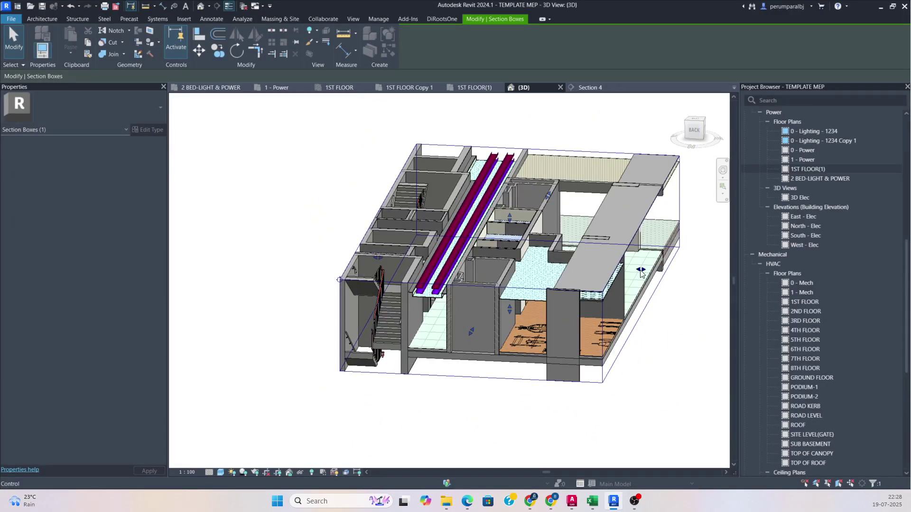
Pull the section box face opposite the staircases back to the rooms beside the corridor and deselect the box.
{"action": "left_click_drag", "start_coordinate": [640, 270], "coordinate": [455, 309]}
{"action": "middle_click_drag", "start_coordinate": [454, 309], "coordinate": [543, 383], "text": "shift"}
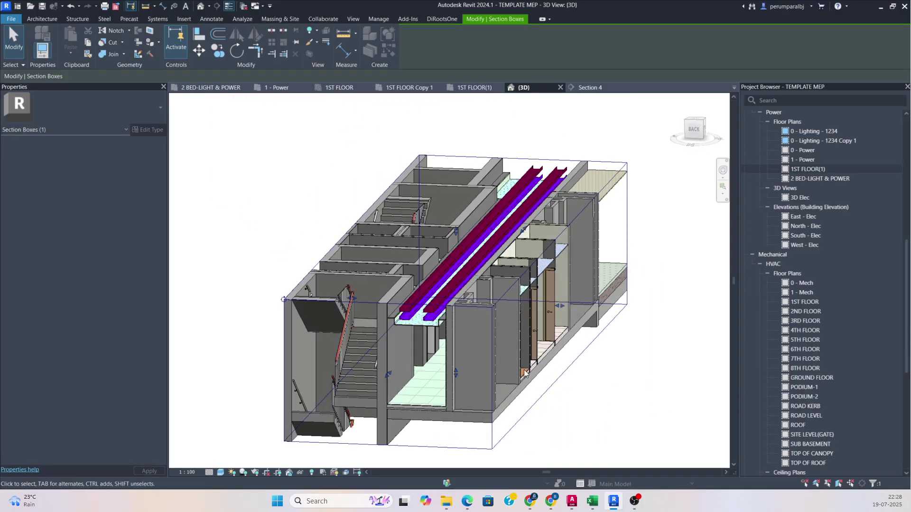
{"action": "key", "text": "Escape"}
Save the 3D view's orientation from the staircase end and lock it under the name CABLE TRAY-3D CORRIDOR.
{"action": "scroll", "coordinate": [497, 321], "scroll_direction": "up", "scroll_amount": 1}
{"action": "middle_click_drag", "start_coordinate": [496, 320], "coordinate": [568, 348], "text": "shift"}
{"action": "scroll", "coordinate": [569, 348], "scroll_direction": "up", "scroll_amount": 1}
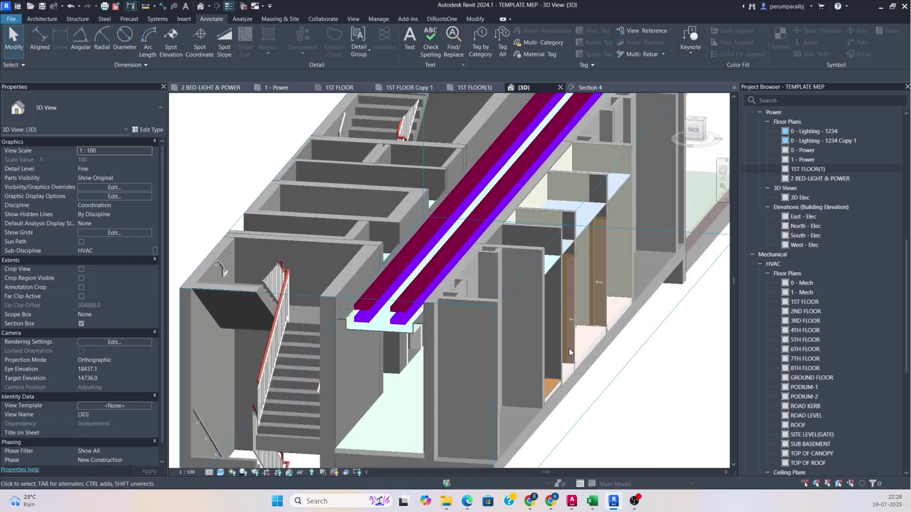
{"action": "scroll", "coordinate": [481, 369], "scroll_direction": "up", "scroll_amount": 1}
{"action": "scroll", "coordinate": [512, 381], "scroll_direction": "down", "scroll_amount": 2}
{"action": "middle_click_drag", "start_coordinate": [512, 381], "coordinate": [472, 410], "text": "shift"}
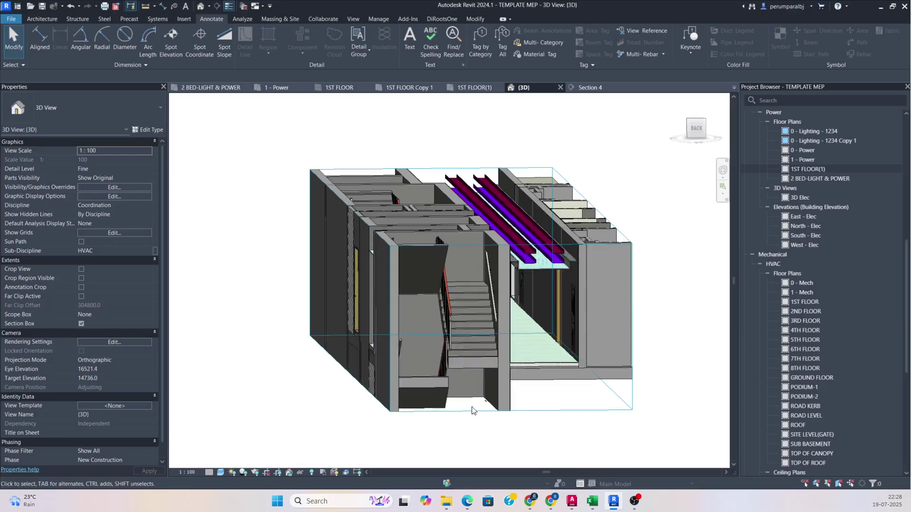
{"action": "scroll", "coordinate": [494, 372], "scroll_direction": "up", "scroll_amount": 3}
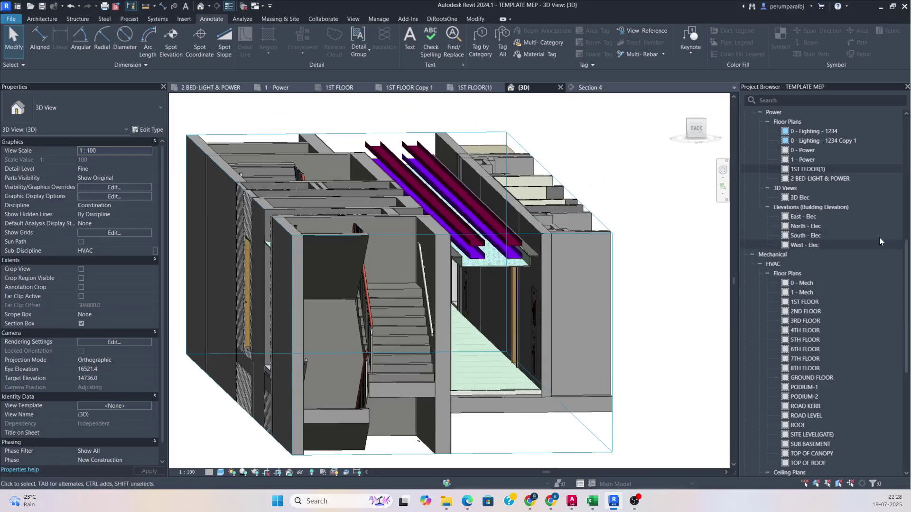
{"action": "left_click", "coordinate": [289, 473]}
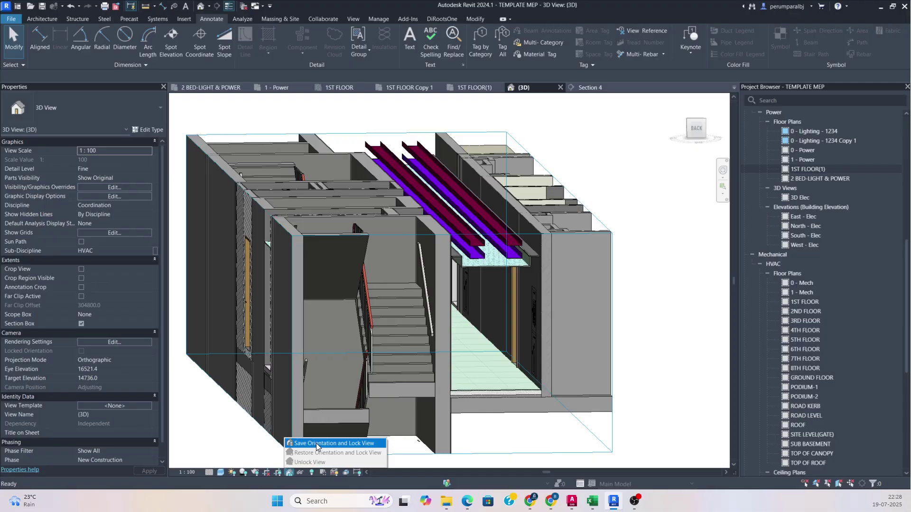
{"action": "left_click", "coordinate": [317, 444]}
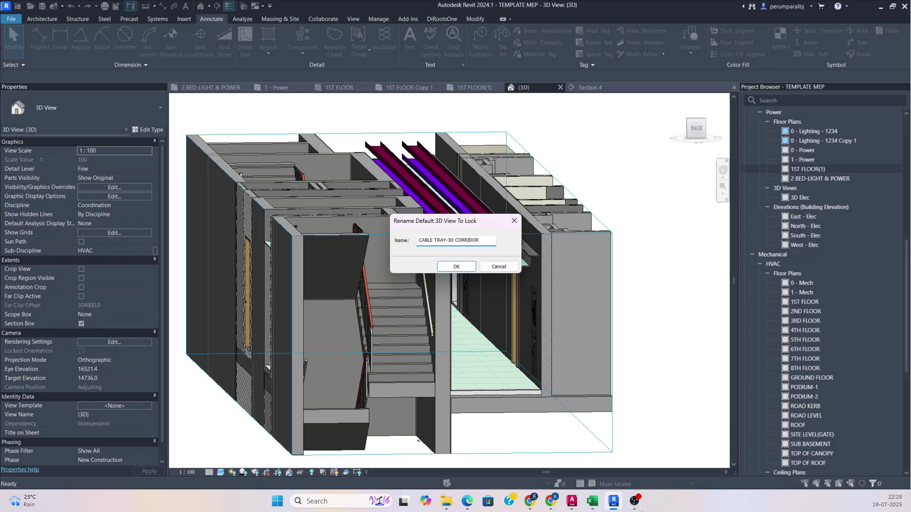
{"action": "left_click", "coordinate": [455, 267]}
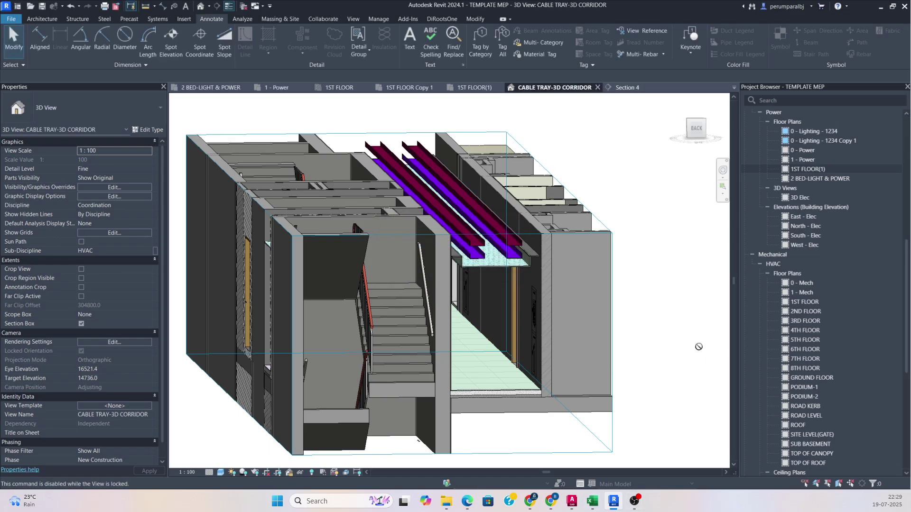
Unlock the 3D view, reorient it to show the rooms opposite the staircase, and save the orientation and lock it again.
{"action": "scroll", "coordinate": [554, 275], "scroll_direction": "down", "scroll_amount": 5}
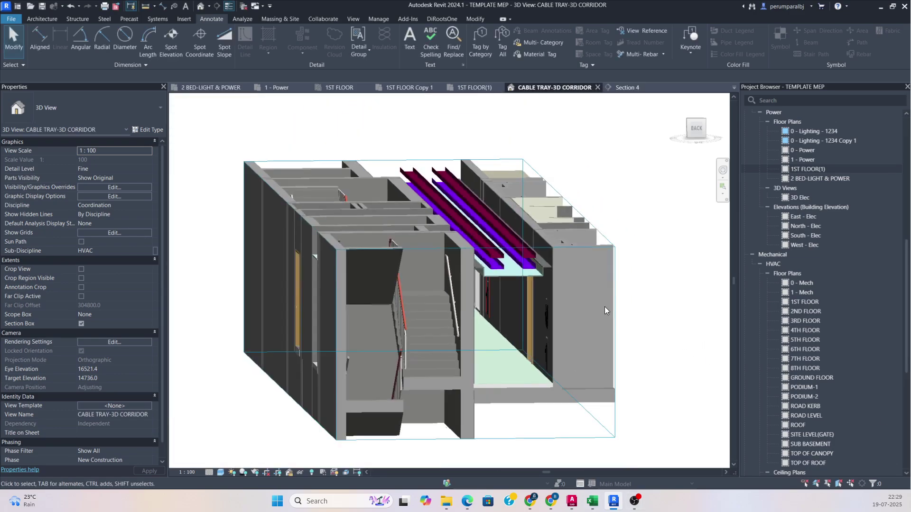
{"action": "left_click", "coordinate": [289, 472]}
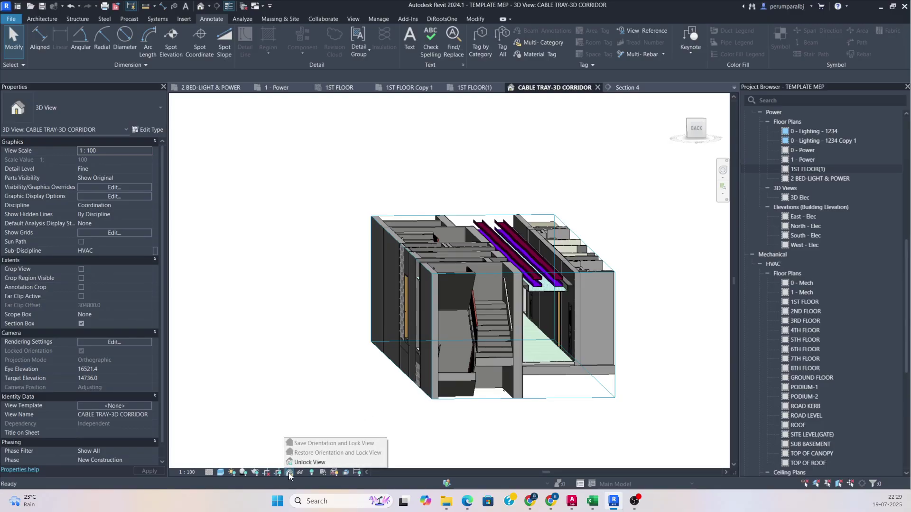
{"action": "left_click", "coordinate": [312, 462]}
{"action": "middle_click_drag", "start_coordinate": [429, 388], "coordinate": [468, 340], "text": "shift"}
{"action": "scroll", "coordinate": [523, 290], "scroll_direction": "up", "scroll_amount": 3}
{"action": "left_click", "coordinate": [288, 473]}
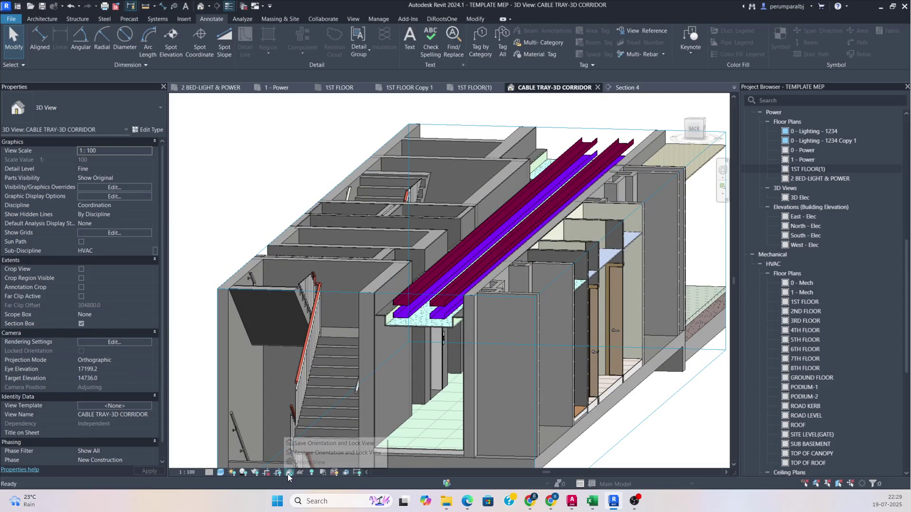
{"action": "left_click", "coordinate": [326, 445]}
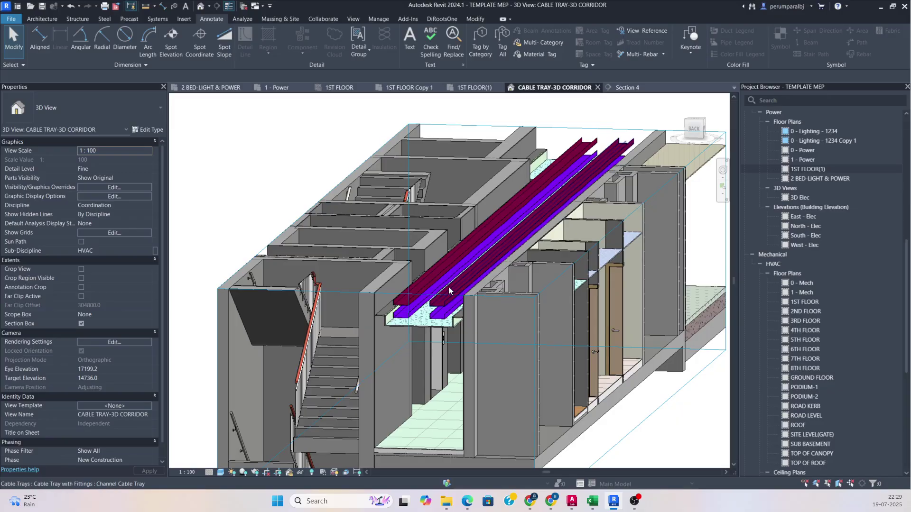
Tag the upper cable tray nearest the staircase in the locked 3D view, placing the tag above the model with a free-end leader.
{"action": "scroll", "coordinate": [450, 308], "scroll_direction": "down", "scroll_amount": 3}
{"action": "middle_click_drag", "start_coordinate": [457, 336], "coordinate": [465, 364], "text": "shift"}
{"action": "scroll", "coordinate": [463, 324], "scroll_direction": "up", "scroll_amount": 2}
{"action": "scroll", "coordinate": [465, 362], "scroll_direction": "down", "scroll_amount": 1}
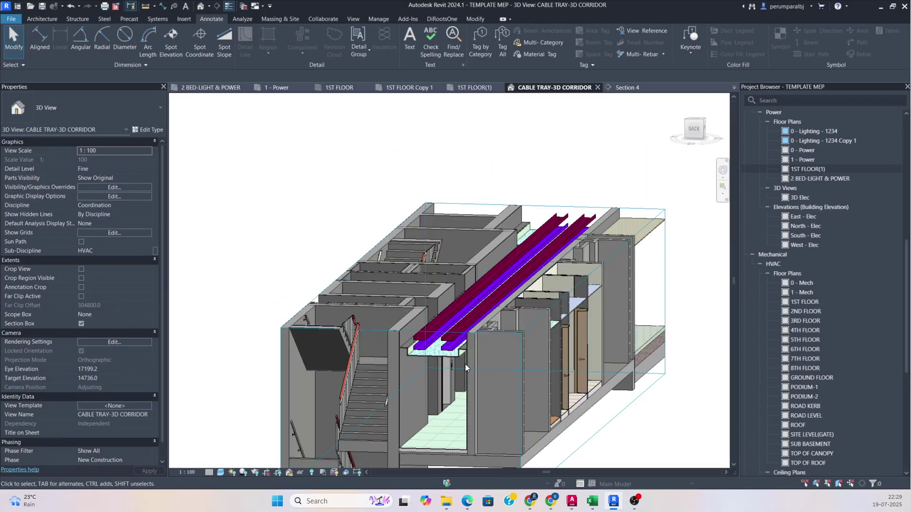
{"action": "key", "text": "t"}
{"action": "key", "text": "g"}
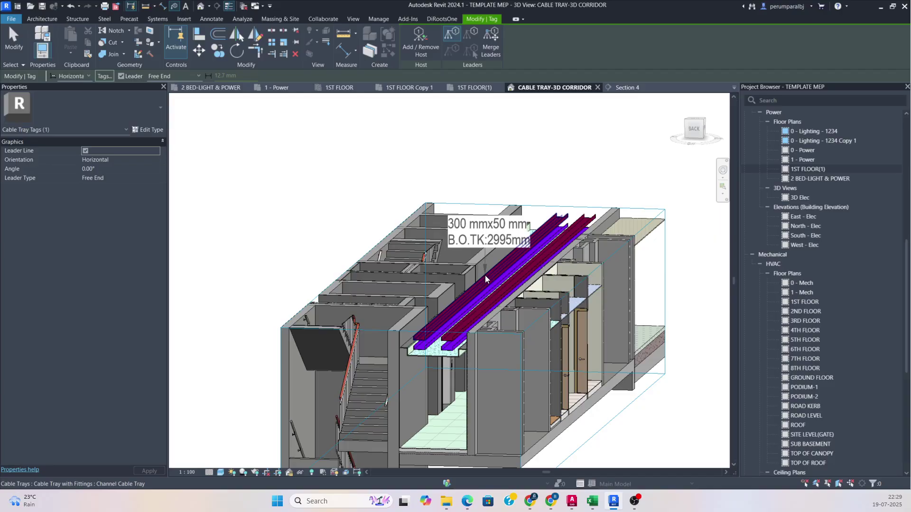
{"action": "left_click", "coordinate": [484, 275]}
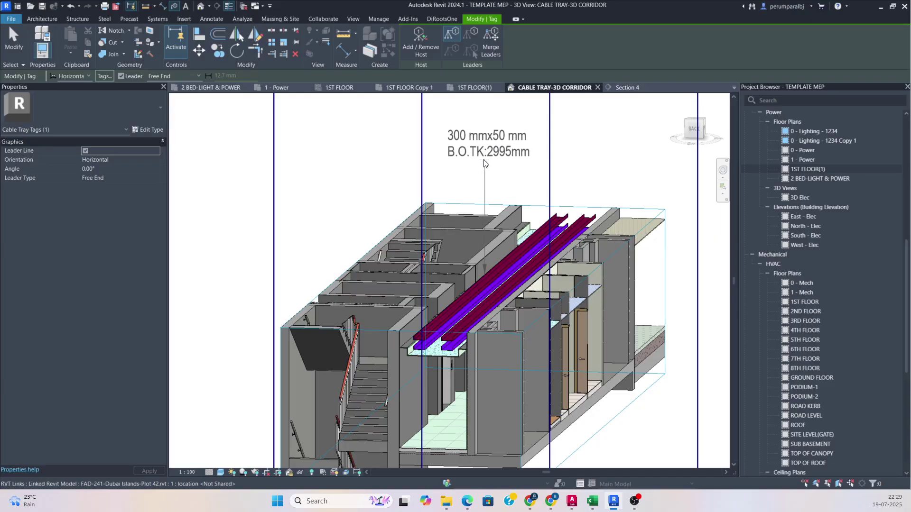
{"action": "left_click", "coordinate": [485, 164]}
{"action": "left_click", "coordinate": [401, 164]}
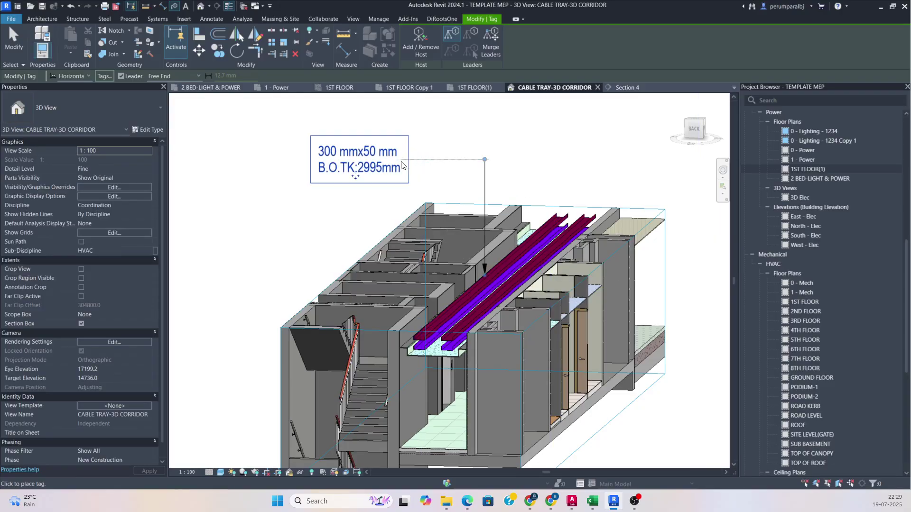
Tag the lower cable tray nearest the staircase, aligning its tag above the upper tray's tag with a free-end leader.
{"action": "left_click", "coordinate": [503, 277]}
{"action": "middle_click_drag", "start_coordinate": [511, 178], "coordinate": [517, 246]}
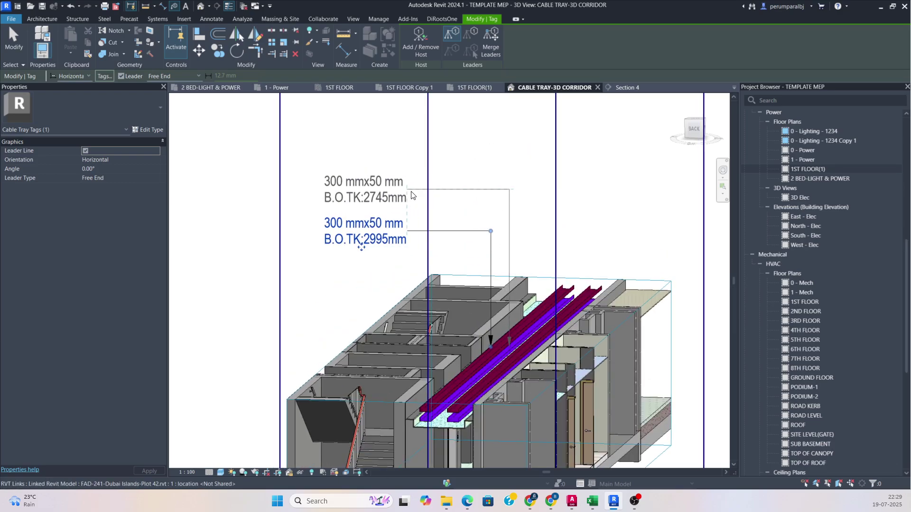
{"action": "left_click", "coordinate": [411, 190]}
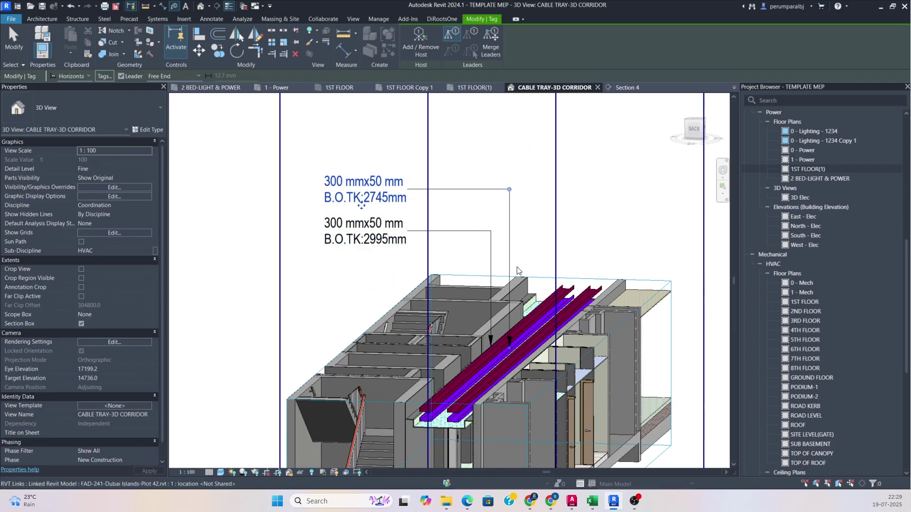
Tag the upper and lower cable trays of the run farther from the staircase, stacking both tags on the opposite side of the leaders.
{"action": "left_click", "coordinate": [535, 341]}
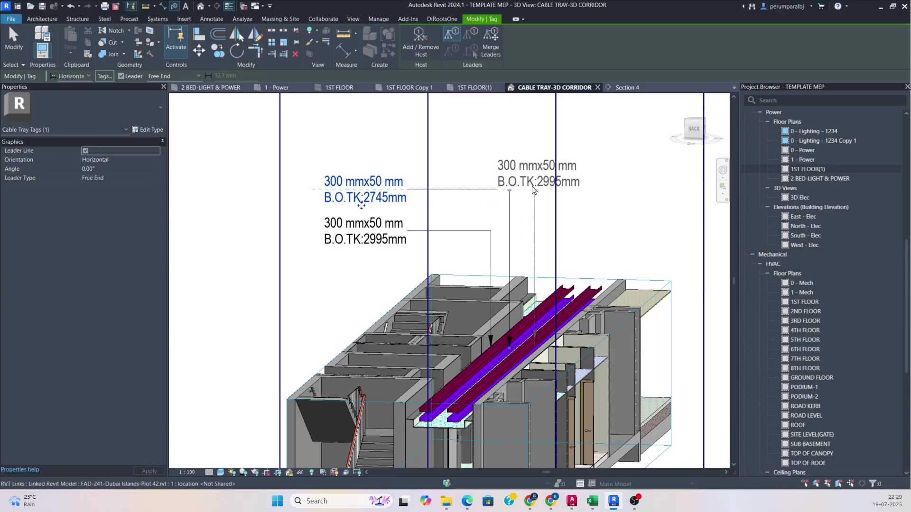
{"action": "left_click", "coordinate": [586, 188]}
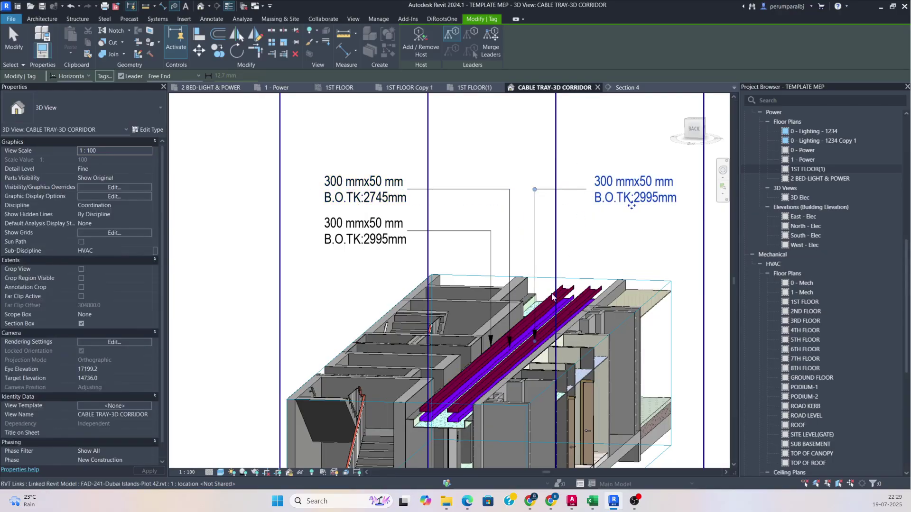
{"action": "scroll", "coordinate": [567, 328], "scroll_direction": "up", "scroll_amount": 3}
{"action": "scroll", "coordinate": [514, 346], "scroll_direction": "down", "scroll_amount": 2}
{"action": "left_click", "coordinate": [514, 345]}
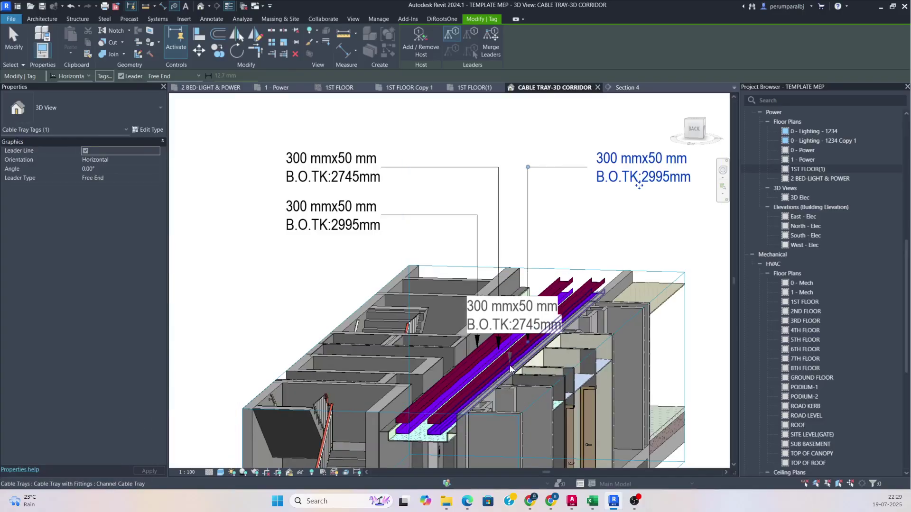
{"action": "middle_click_drag", "start_coordinate": [516, 237], "coordinate": [508, 335]}
{"action": "scroll", "coordinate": [506, 308], "scroll_direction": "down", "scroll_amount": 2}
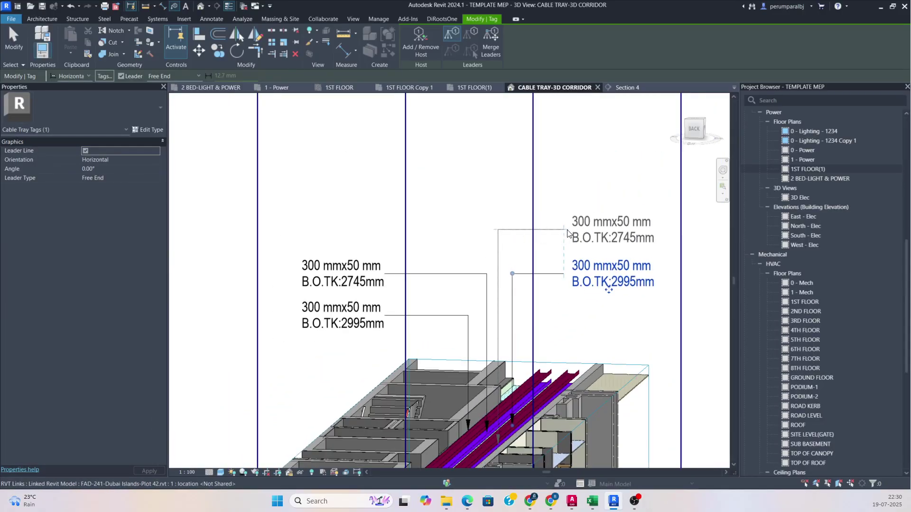
{"action": "left_click", "coordinate": [567, 236]}
{"action": "key", "text": "Escape"}
{"action": "key", "text": "Escape"}
Lower the two tags of the farther tray run so they line up with the tags of the run nearest the staircase.
{"action": "scroll", "coordinate": [538, 298], "scroll_direction": "down", "scroll_amount": 4}
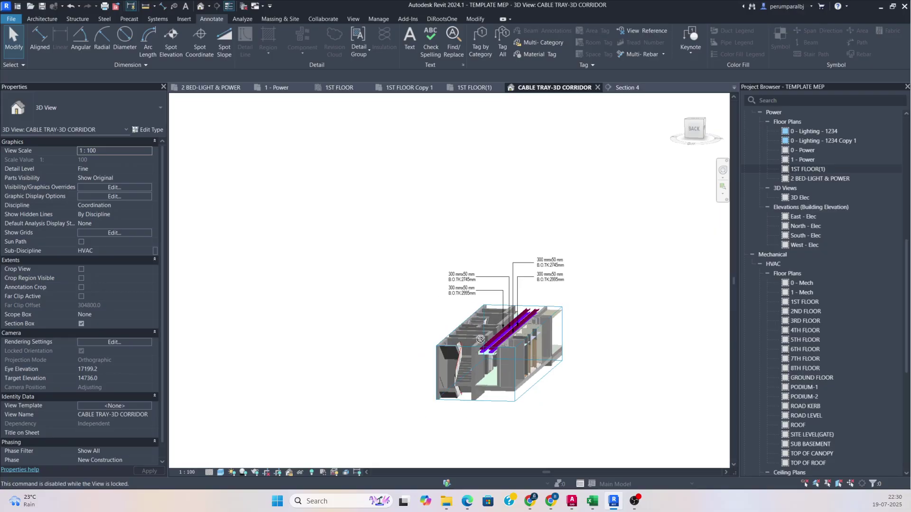
{"action": "scroll", "coordinate": [511, 320], "scroll_direction": "up", "scroll_amount": 5}
{"action": "scroll", "coordinate": [464, 273], "scroll_direction": "down", "scroll_amount": 3}
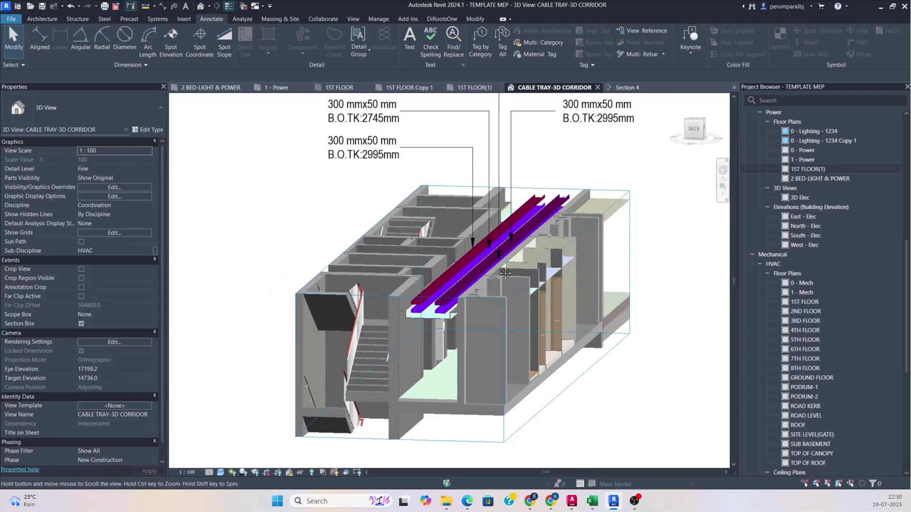
{"action": "left_click", "coordinate": [589, 180]}
{"action": "left_click_drag", "start_coordinate": [588, 181], "coordinate": [590, 209]}
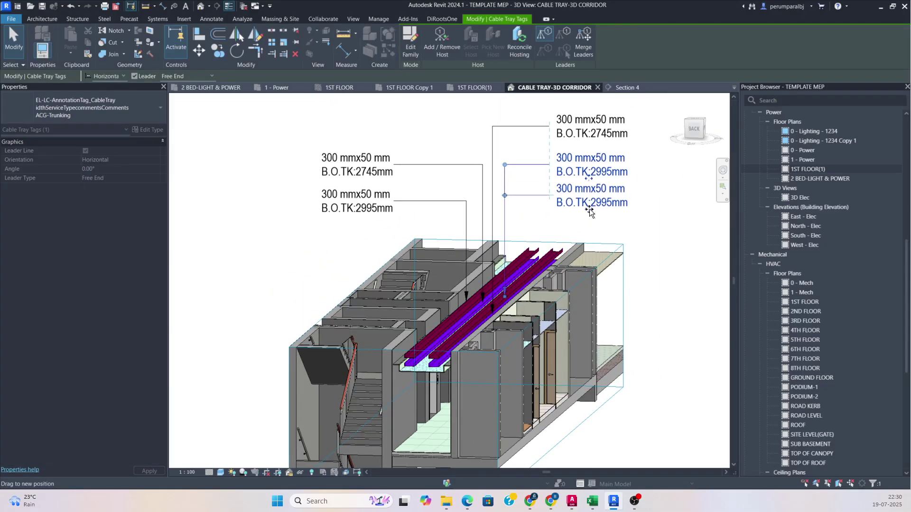
{"action": "key", "text": "Escape"}
{"action": "left_click", "coordinate": [597, 137]}
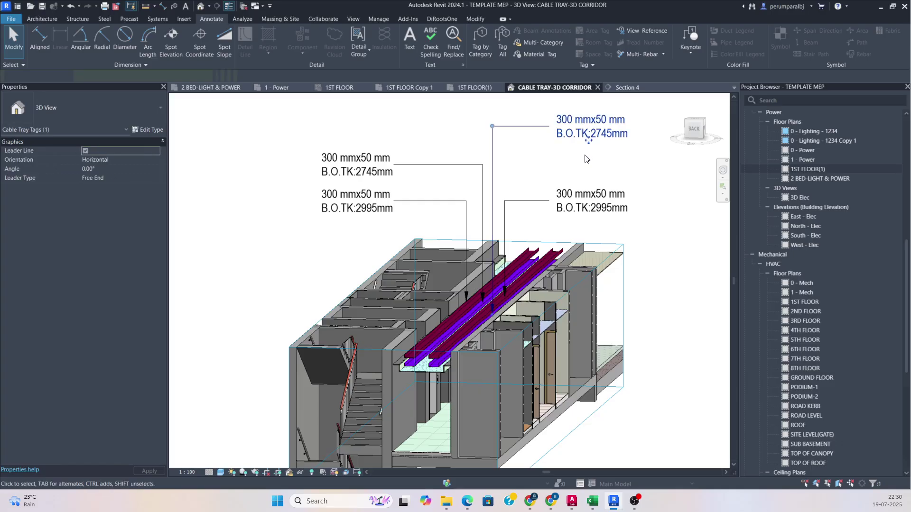
{"action": "left_click_drag", "start_coordinate": [590, 141], "coordinate": [590, 180], "text": "ctrl"}
{"action": "left_click", "coordinate": [547, 213]}
{"action": "middle_click_drag", "start_coordinate": [430, 296], "coordinate": [464, 233]}
{"action": "middle_click", "coordinate": [464, 234]}
{"action": "middle_click", "coordinate": [465, 233]}
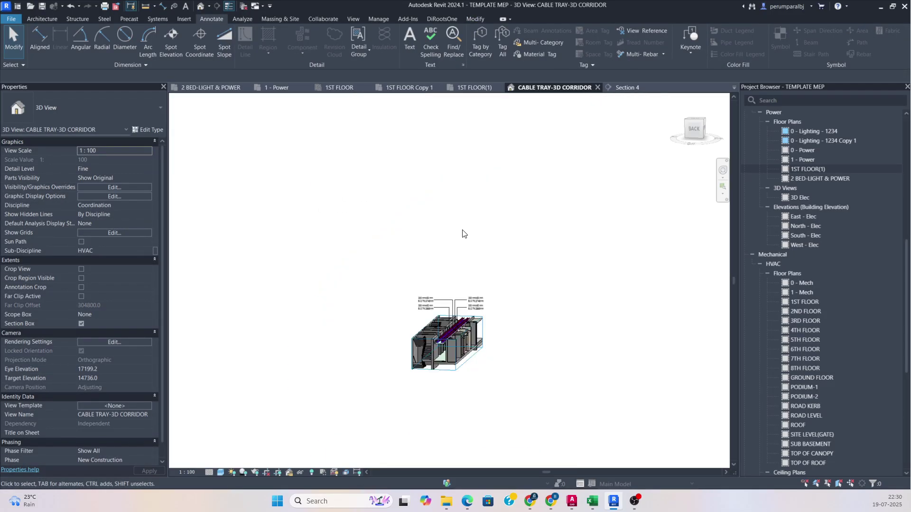
{"action": "scroll", "coordinate": [442, 350], "scroll_direction": "up", "scroll_amount": 5}
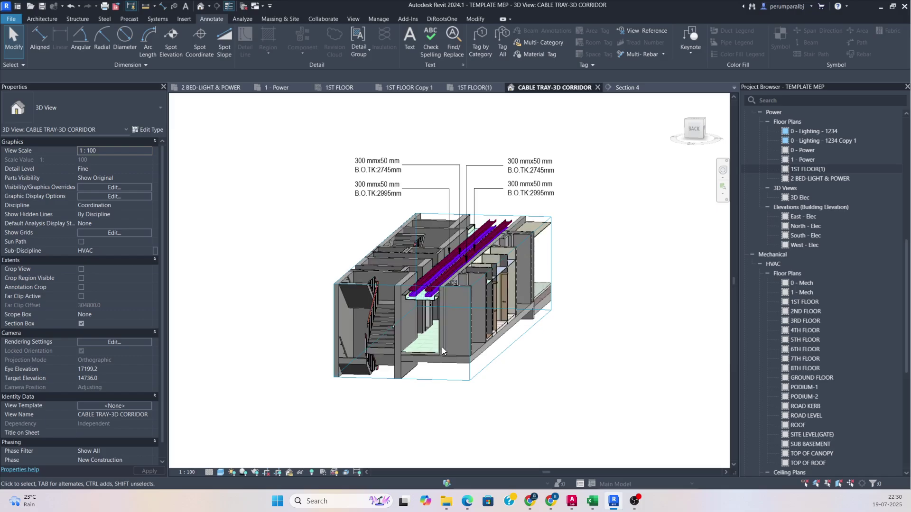
{"action": "scroll", "coordinate": [442, 350], "scroll_direction": "up", "scroll_amount": 2}
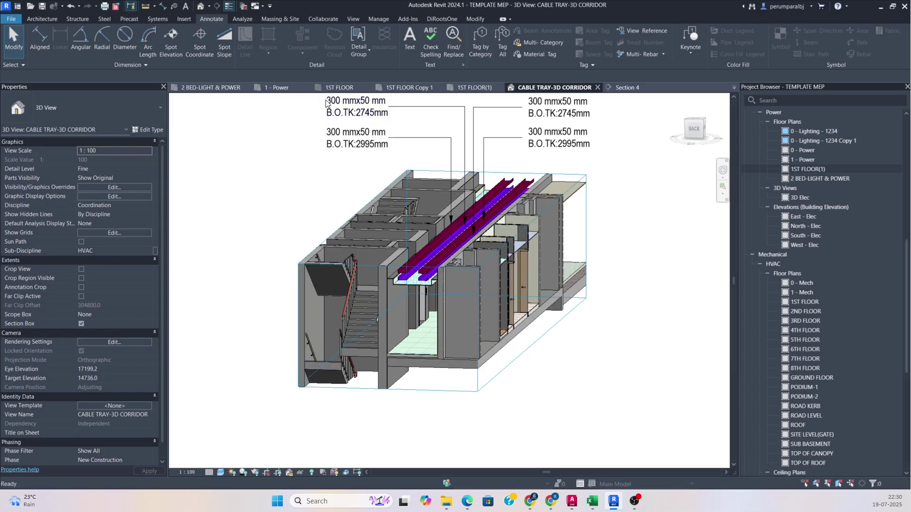
Draw an L-shaped 300 x 100 mm channel cable tray at middle elevation 3045 mm in the gym on the 1ST FLOOR(1) plan.
{"action": "left_click", "coordinate": [476, 90]}
{"action": "scroll", "coordinate": [445, 197], "scroll_direction": "down", "scroll_amount": 3}
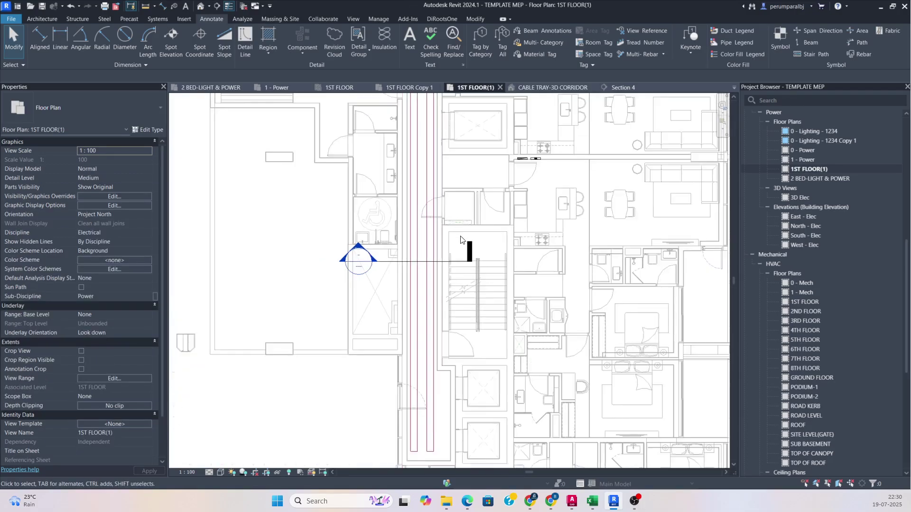
{"action": "scroll", "coordinate": [445, 198], "scroll_direction": "up", "scroll_amount": 3}
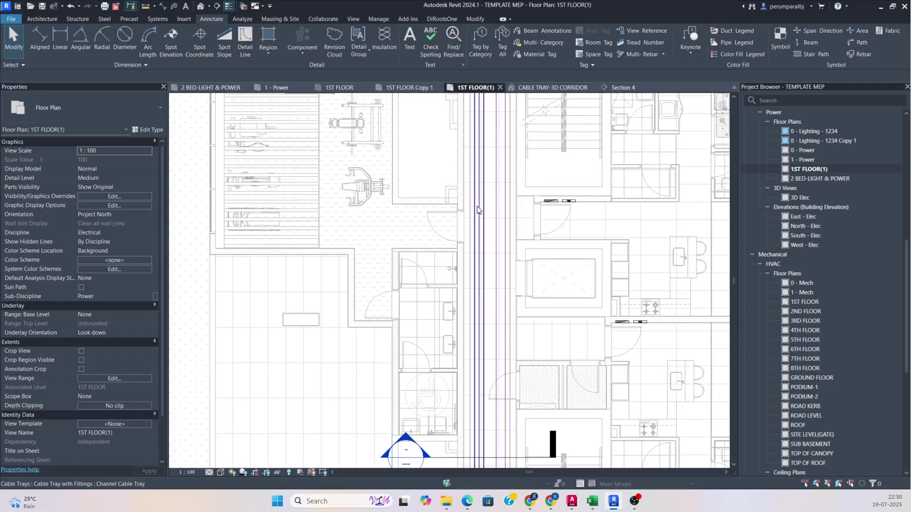
{"action": "left_click", "coordinate": [477, 206]}
{"action": "key", "text": "c"}
{"action": "key", "text": "s"}
{"action": "middle_click_drag", "start_coordinate": [362, 216], "coordinate": [405, 293]}
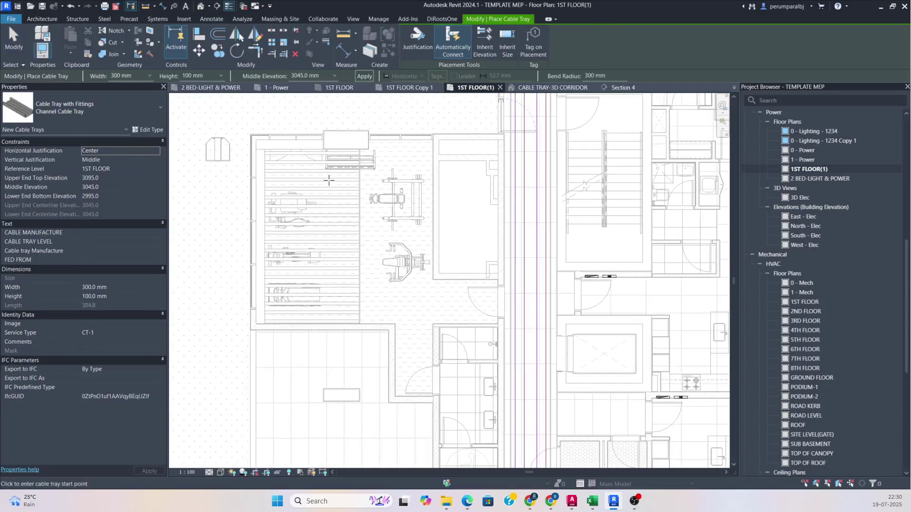
{"action": "scroll", "coordinate": [320, 173], "scroll_direction": "up", "scroll_amount": 2}
{"action": "left_click", "coordinate": [384, 171]}
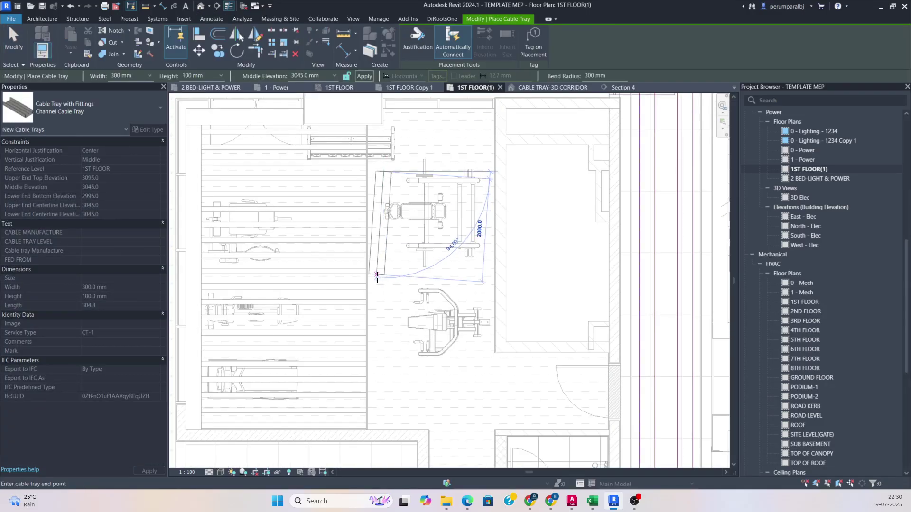
{"action": "left_click", "coordinate": [382, 379]}
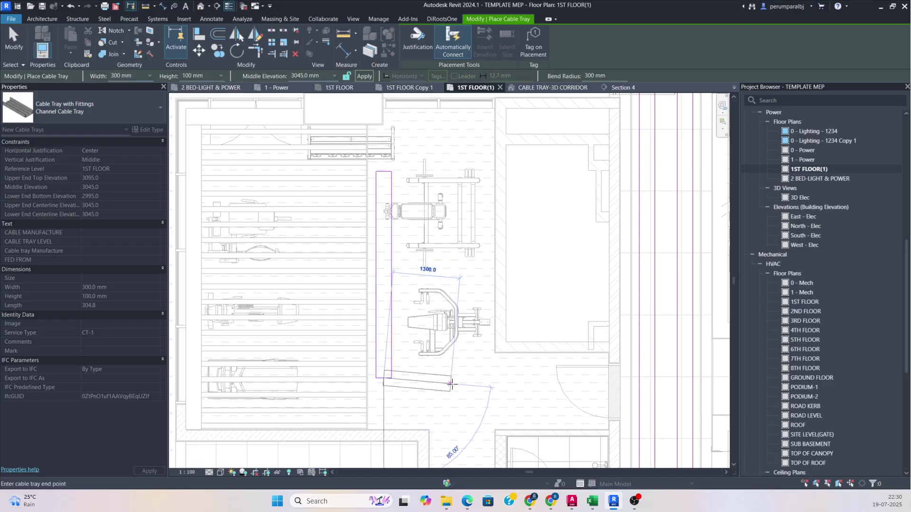
{"action": "left_click", "coordinate": [517, 378]}
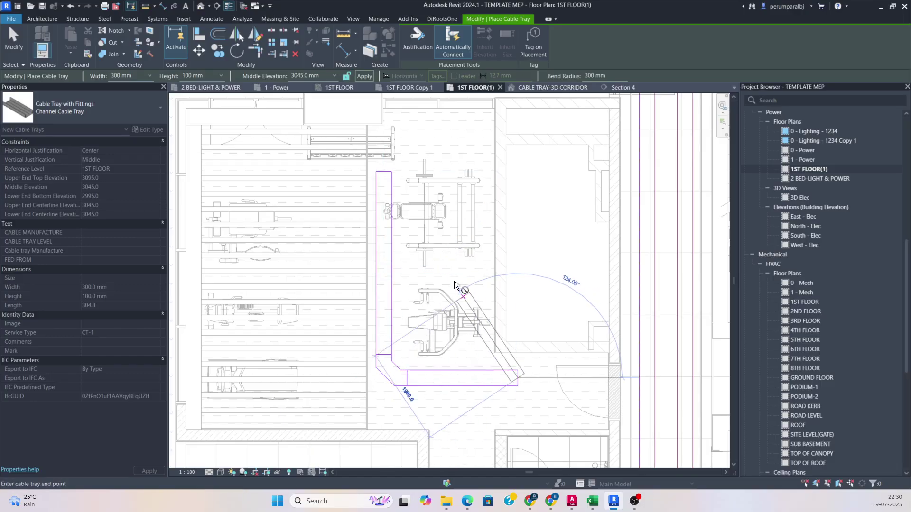
{"action": "key", "text": "Escape"}
Draw a second L-shaped cable tray of the same size inside the first, parallel to it, in the gym.
{"action": "left_click", "coordinate": [407, 173]}
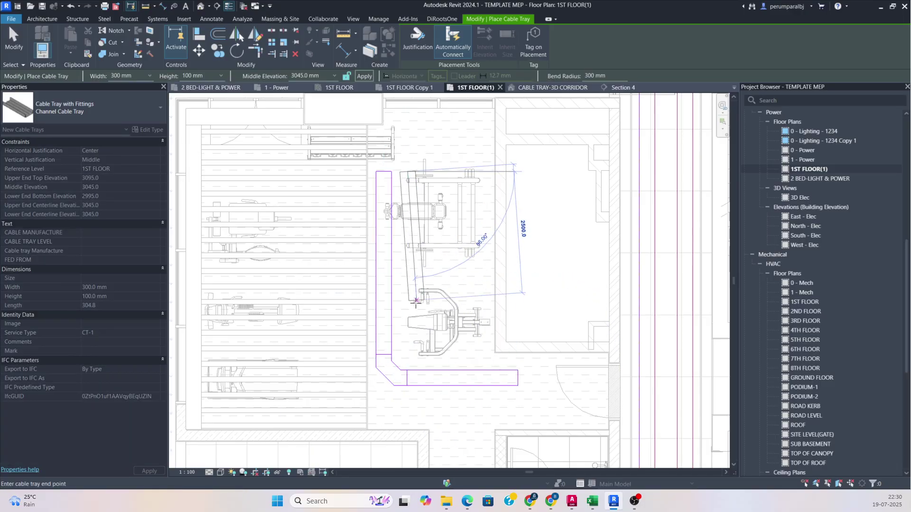
{"action": "left_click", "coordinate": [408, 352]}
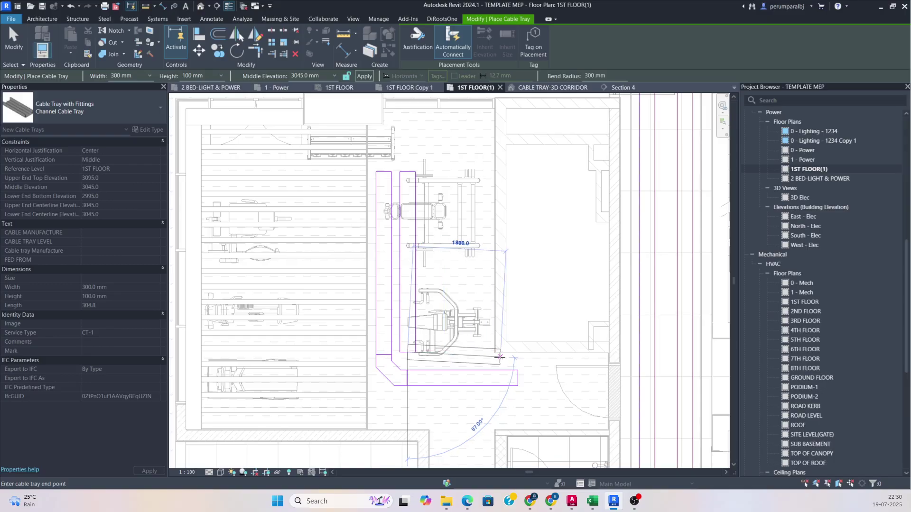
{"action": "left_click", "coordinate": [512, 352]}
{"action": "key", "text": "Escape"}
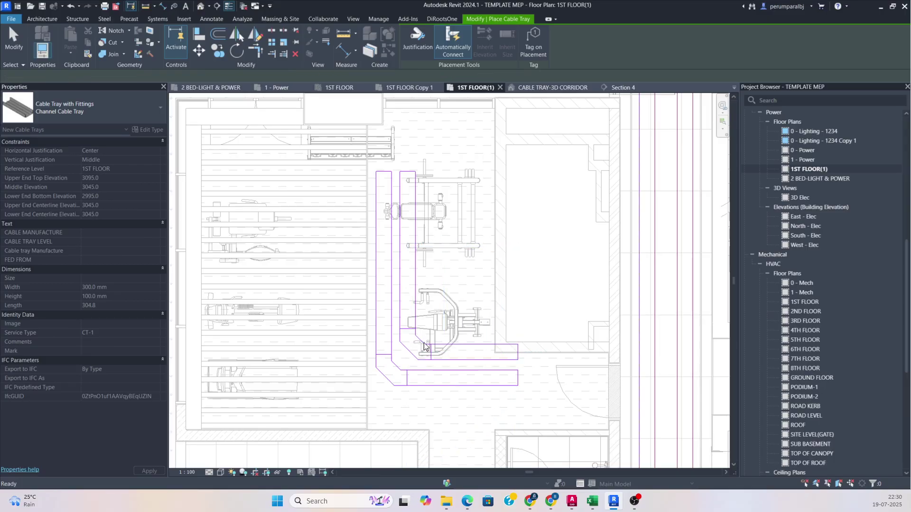
{"action": "key", "text": "Escape"}
Nudge the horizontal legs and elbows of both L-shaped trays one increment down the plan.
{"action": "left_click_drag", "start_coordinate": [446, 392], "coordinate": [541, 427]}
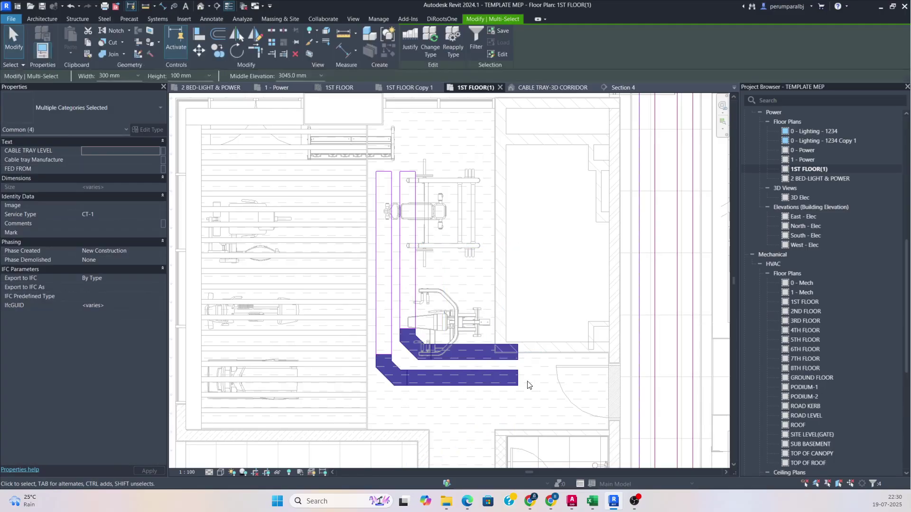
{"action": "key", "text": "Down"}
{"action": "key", "text": "Escape"}
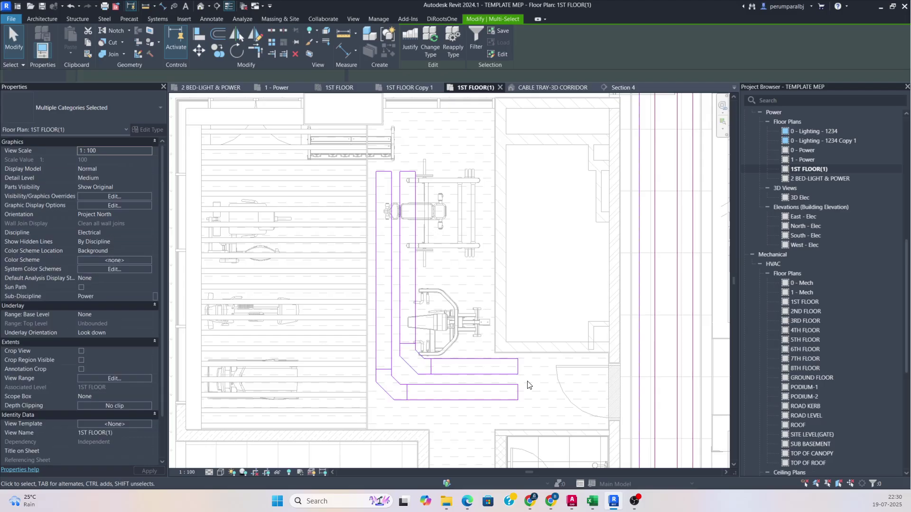
Select both L-shaped cable tray runs with their elbows and isolate them in a 3D view with a selection box.
{"action": "left_click_drag", "start_coordinate": [333, 165], "coordinate": [567, 446]}
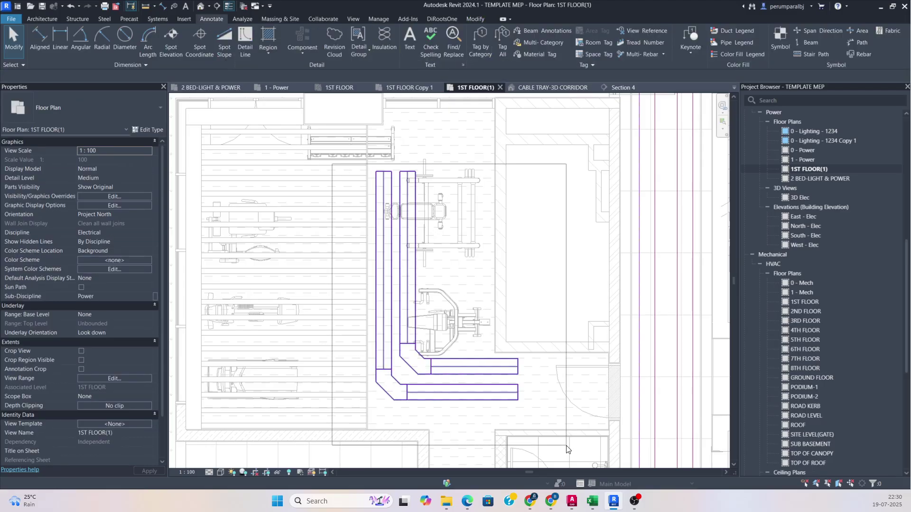
{"action": "left_click_drag", "start_coordinate": [567, 449], "coordinate": [566, 448]}
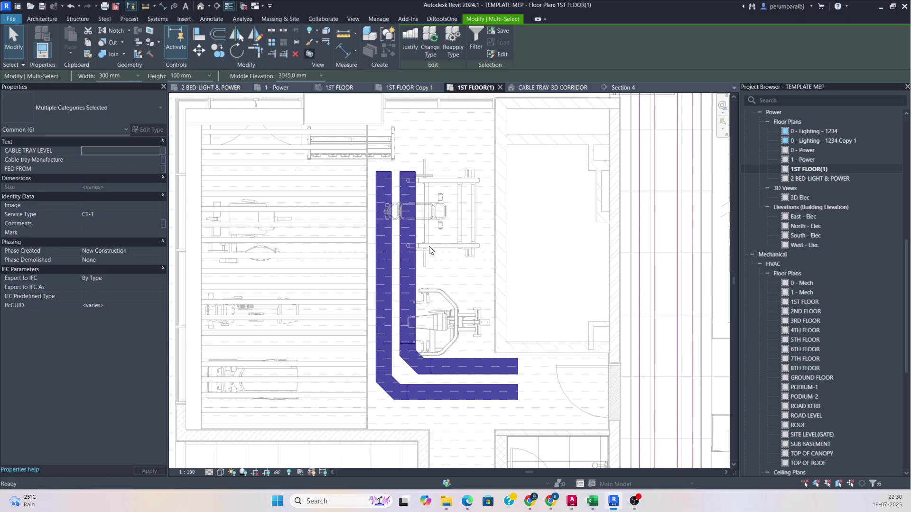
{"action": "key", "text": "b"}
{"action": "key", "text": "x"}
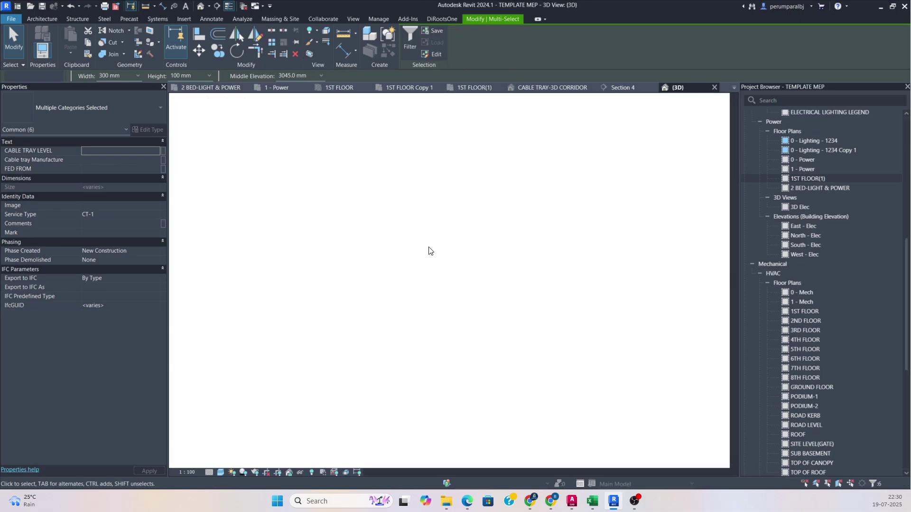
Hide the Scope Boxes annotation category in the {3D} view's visibility/graphics overrides.
{"action": "key", "text": "v"}
{"action": "key", "text": "v"}
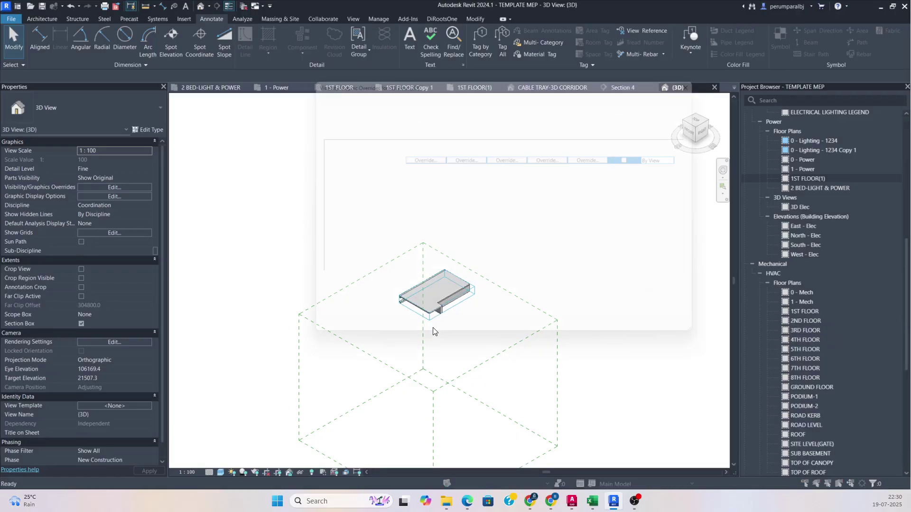
{"action": "left_click", "coordinate": [367, 86]}
{"action": "left_click", "coordinate": [349, 220]}
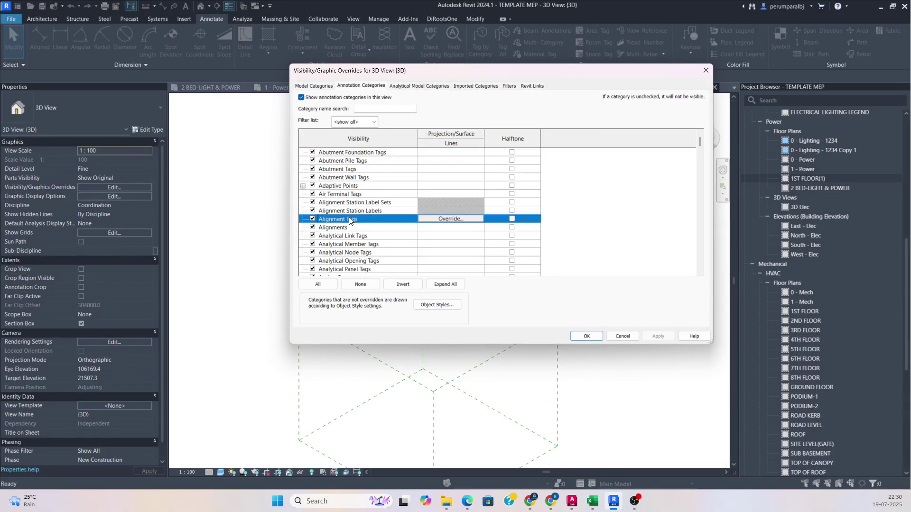
{"action": "key", "text": "s"}
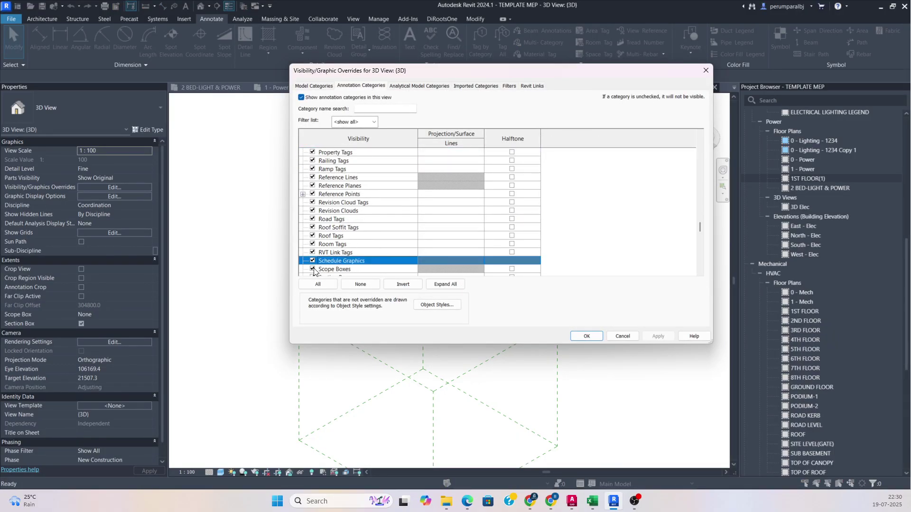
{"action": "scroll", "coordinate": [313, 271], "scroll_direction": "down", "scroll_amount": 1}
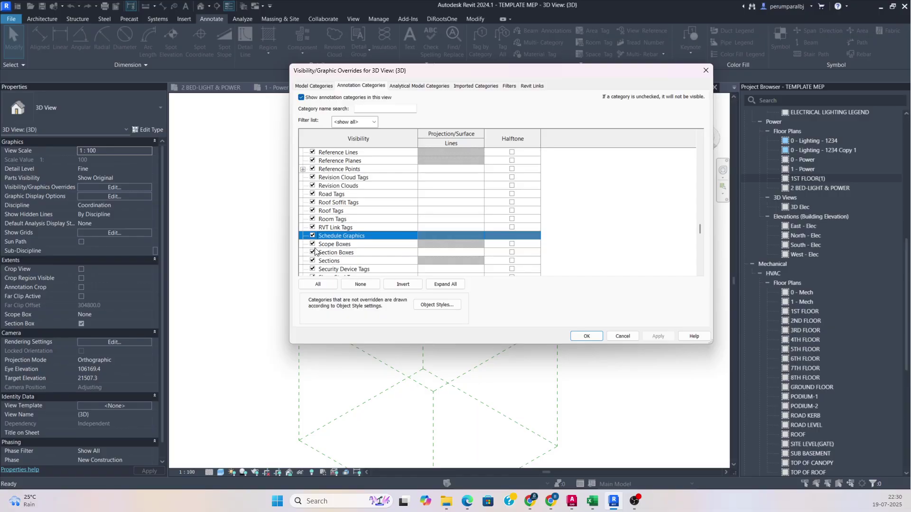
{"action": "left_click", "coordinate": [315, 248]}
{"action": "left_click", "coordinate": [579, 336]}
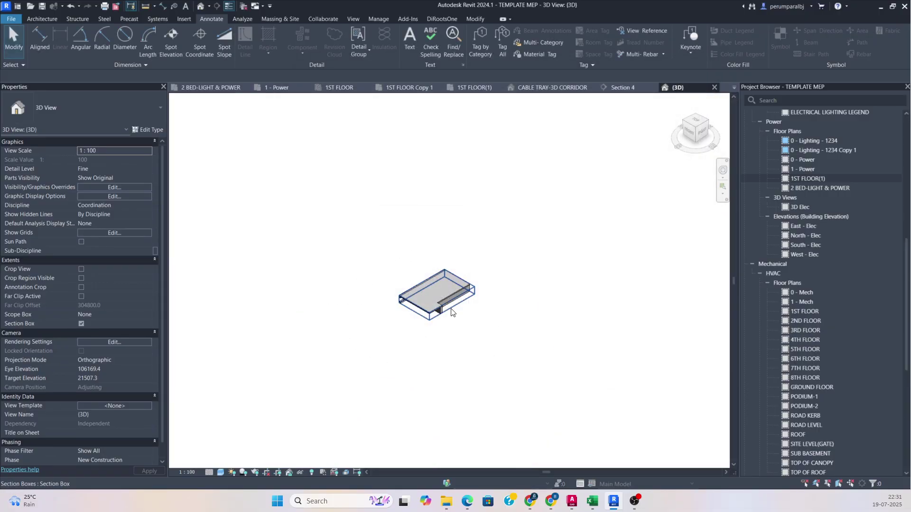
Extend the bottom face of the section box down below the first-floor slab.
{"action": "middle_click_drag", "start_coordinate": [448, 319], "coordinate": [538, 239], "text": "shift"}
{"action": "middle_click_drag", "start_coordinate": [431, 334], "coordinate": [537, 234]}
{"action": "scroll", "coordinate": [488, 289], "scroll_direction": "up", "scroll_amount": 2}
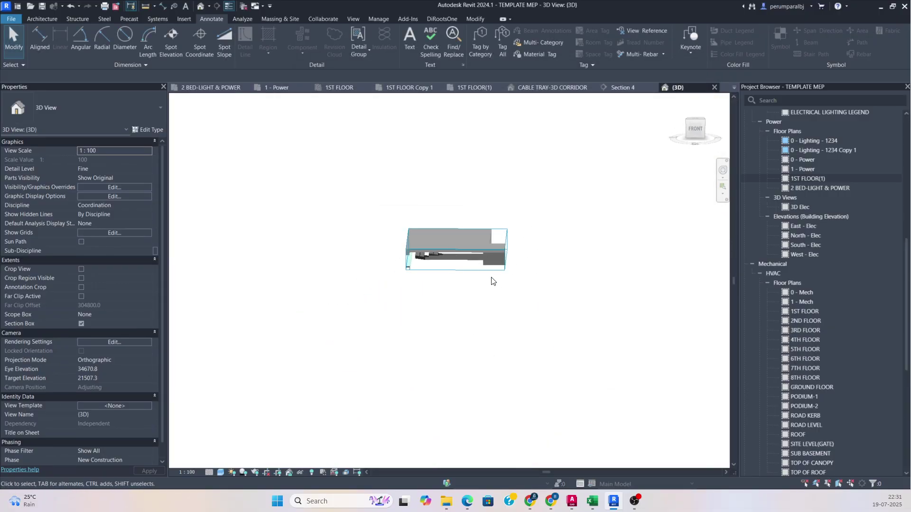
{"action": "left_click", "coordinate": [475, 270]}
{"action": "middle_click_drag", "start_coordinate": [475, 278], "coordinate": [566, 284], "text": "shift"}
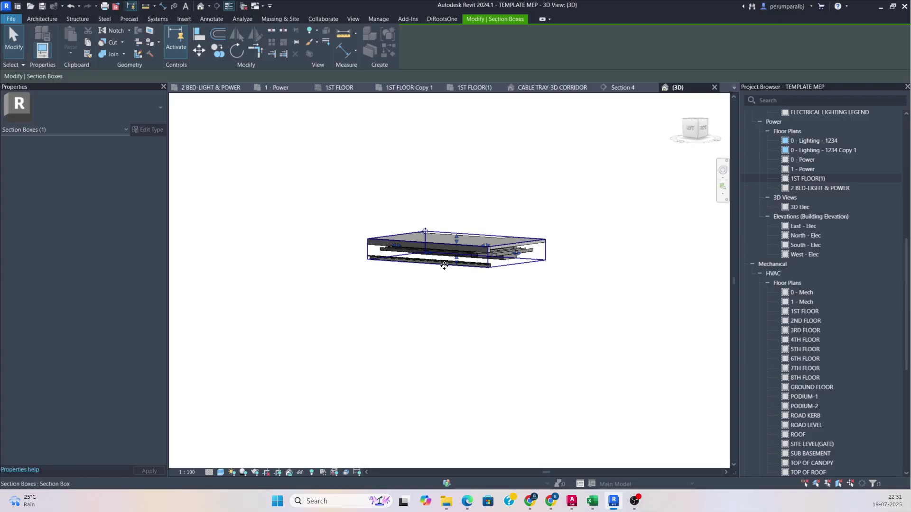
{"action": "left_click_drag", "start_coordinate": [457, 260], "coordinate": [457, 262]}
{"action": "left_click_drag", "start_coordinate": [446, 365], "coordinate": [446, 364]}
{"action": "middle_click_drag", "start_coordinate": [526, 309], "coordinate": [413, 282], "text": "shift"}
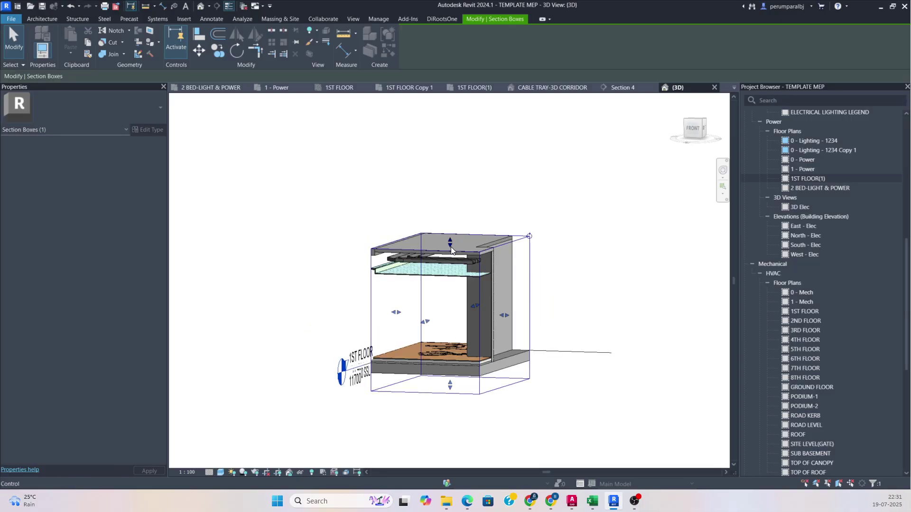
Lower the section box's top face to cut away the slab above the cable trays.
{"action": "left_click_drag", "start_coordinate": [450, 242], "coordinate": [450, 250]}
{"action": "middle_click_drag", "start_coordinate": [531, 256], "coordinate": [626, 270], "text": "shift"}
{"action": "middle_click_drag", "start_coordinate": [471, 315], "coordinate": [588, 336], "text": "shift"}
{"action": "left_click", "coordinate": [199, 452]}
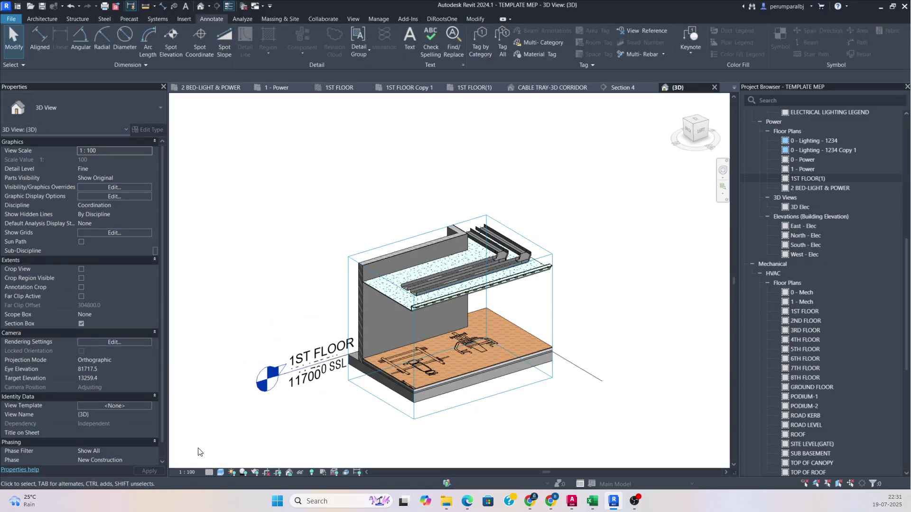
Set the {3D} view's detail level to Fine and its scale to 1:25.
{"action": "left_click", "coordinate": [209, 472]}
{"action": "left_click", "coordinate": [220, 463]}
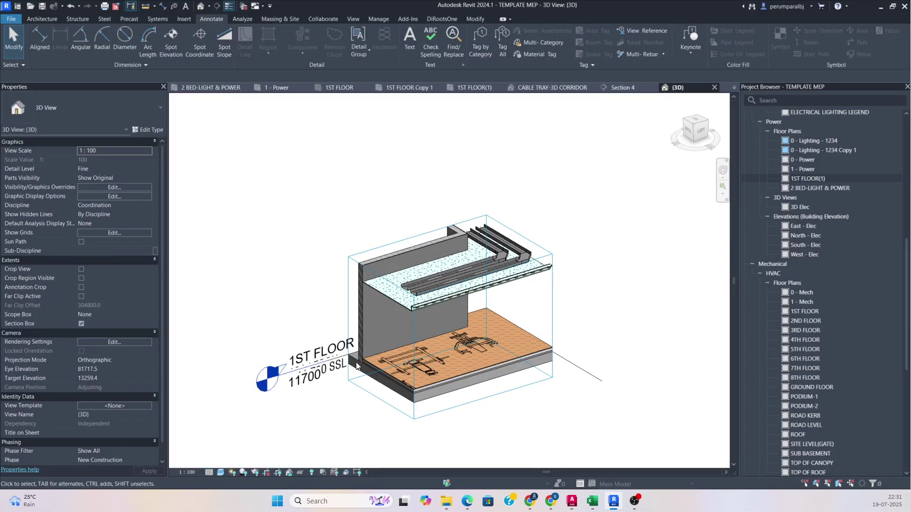
{"action": "scroll", "coordinate": [342, 368], "scroll_direction": "up", "scroll_amount": 1}
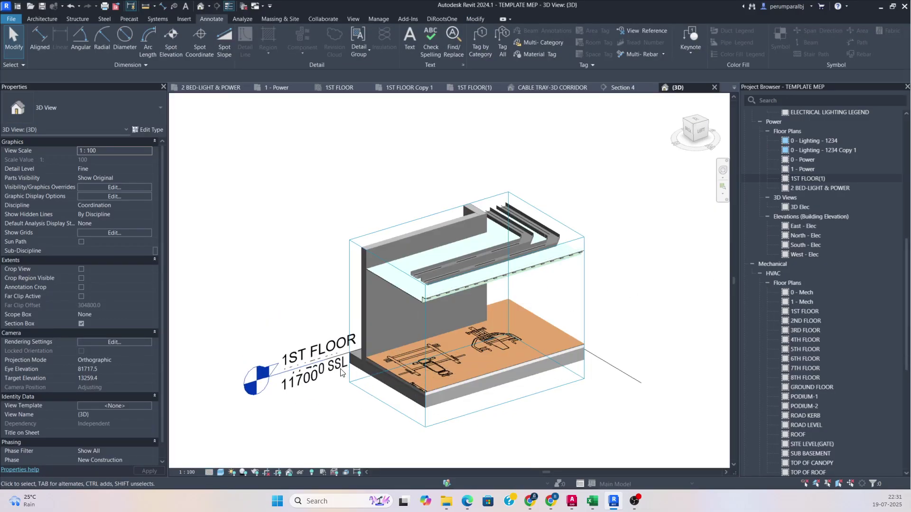
{"action": "left_click", "coordinate": [195, 472]}
{"action": "left_click", "coordinate": [198, 414]}
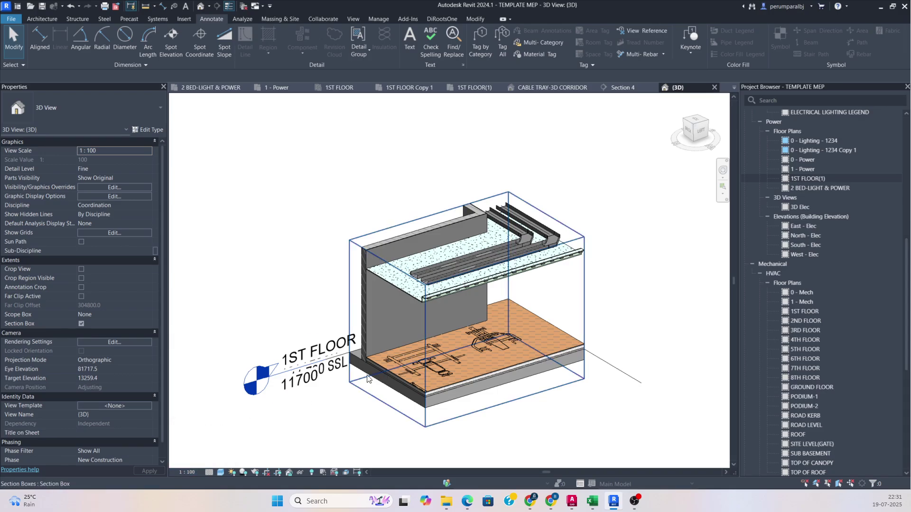
{"action": "left_click", "coordinate": [192, 472]}
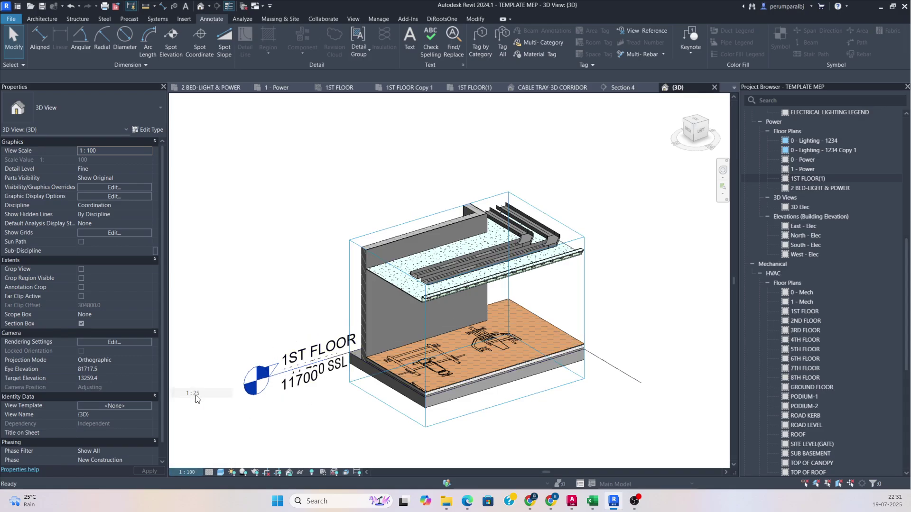
{"action": "left_click", "coordinate": [199, 394]}
Extend the section box past the bend end of the trays into the adjoining rooms, and raise its top face above the 2nd floor level.
{"action": "middle_click_drag", "start_coordinate": [474, 342], "coordinate": [542, 255], "text": "shift"}
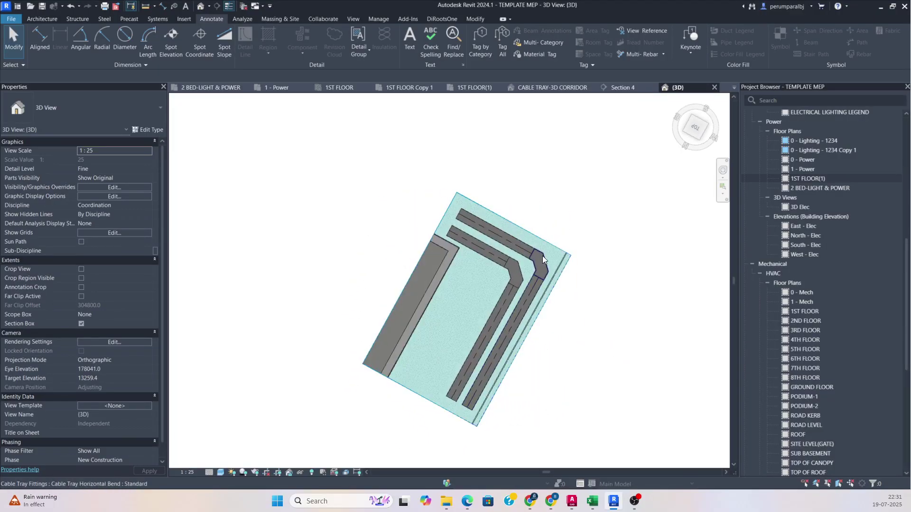
{"action": "left_click", "coordinate": [545, 234]}
{"action": "left_click_drag", "start_coordinate": [513, 223], "coordinate": [512, 223]}
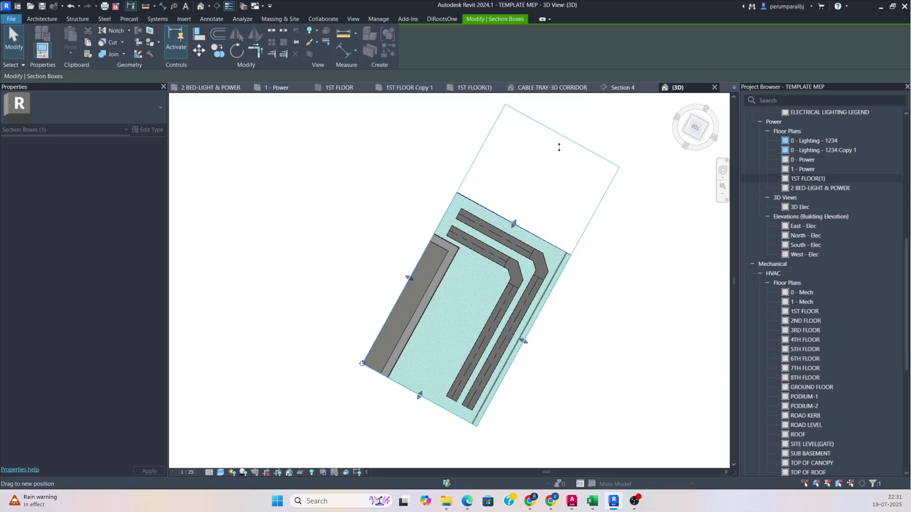
{"action": "left_click_drag", "start_coordinate": [559, 147], "coordinate": [559, 147]}
{"action": "middle_click_drag", "start_coordinate": [514, 231], "coordinate": [583, 100], "text": "shift"}
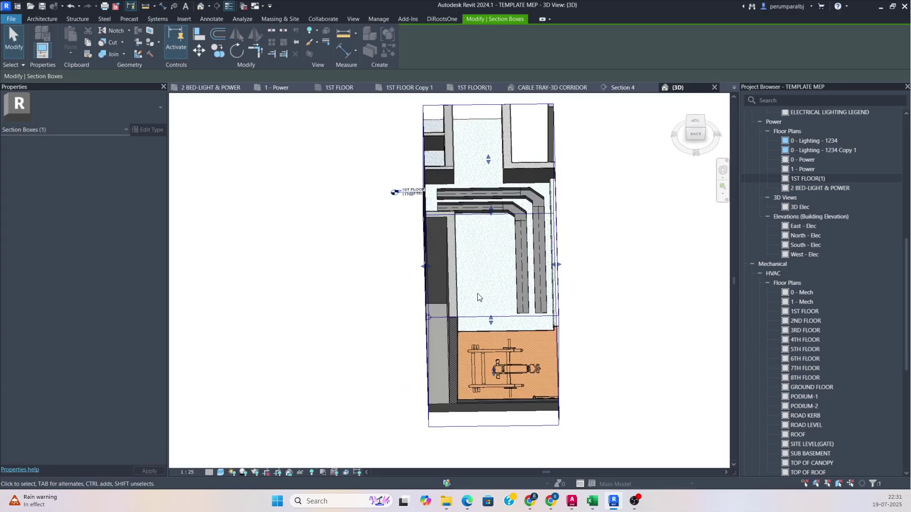
{"action": "middle_click_drag", "start_coordinate": [478, 298], "coordinate": [542, 242], "text": "shift"}
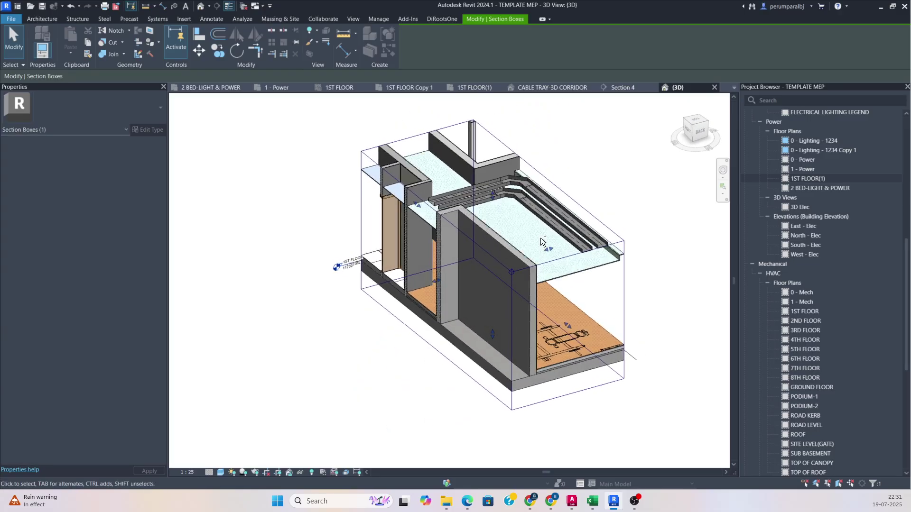
{"action": "middle_click_drag", "start_coordinate": [492, 198], "coordinate": [430, 124], "text": "shift"}
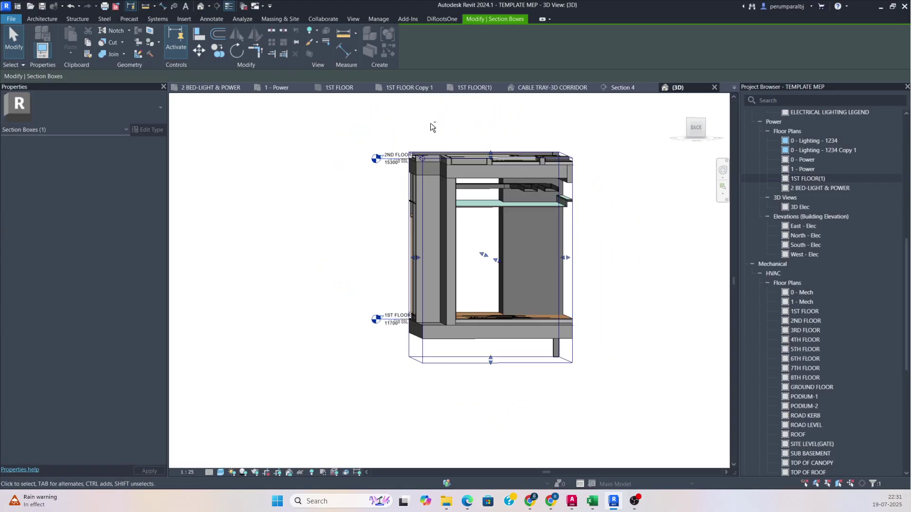
{"action": "scroll", "coordinate": [548, 202], "scroll_direction": "up", "scroll_amount": 2}
{"action": "middle_click_drag", "start_coordinate": [547, 202], "coordinate": [546, 205], "text": "shift"}
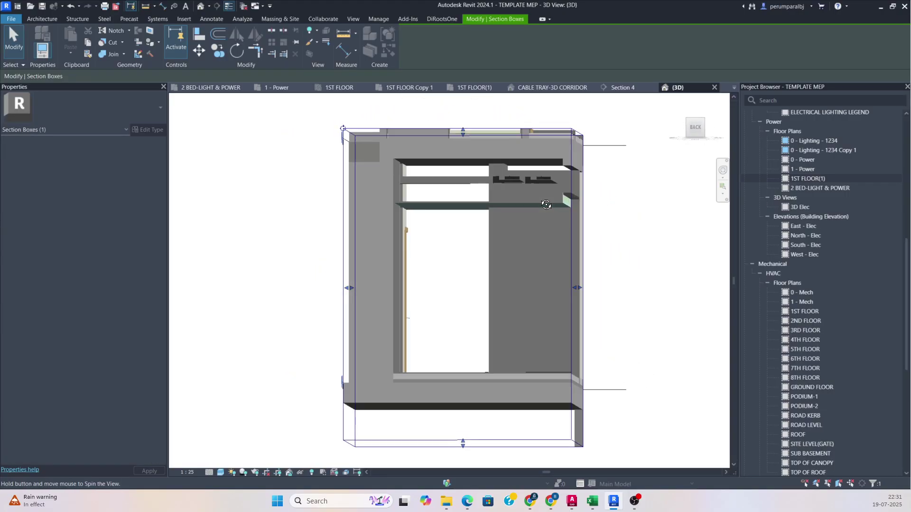
In the Back view, nudge both L-shaped cable tray runs down to a middle elevation of 2845 mm, closer to the ceiling.
{"action": "left_click", "coordinate": [696, 126]}
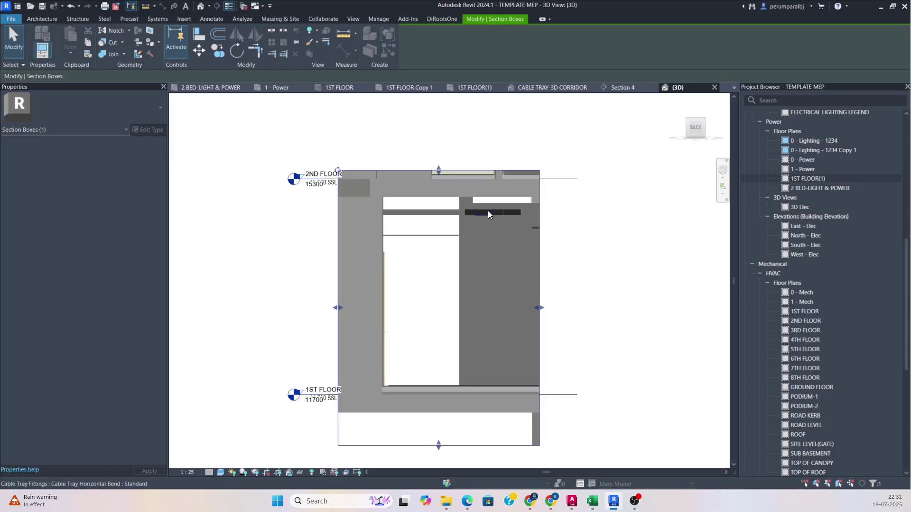
{"action": "scroll", "coordinate": [460, 213], "scroll_direction": "up", "scroll_amount": 3}
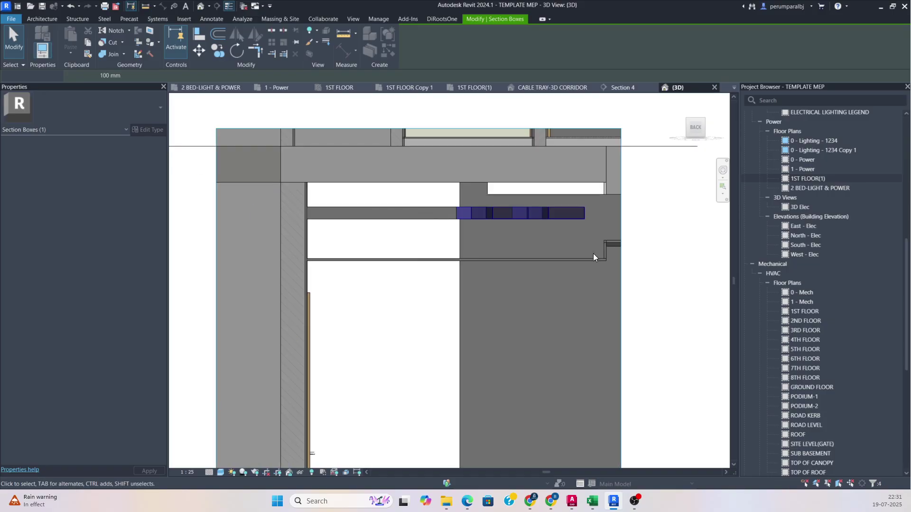
{"action": "left_click", "coordinate": [593, 254]}
{"action": "key", "text": "Down"}
{"action": "key", "text": "Down"}
{"action": "key", "text": "Down"}
{"action": "key", "text": "Down"}
{"action": "key", "text": "Down"}
{"action": "key", "text": "Down"}
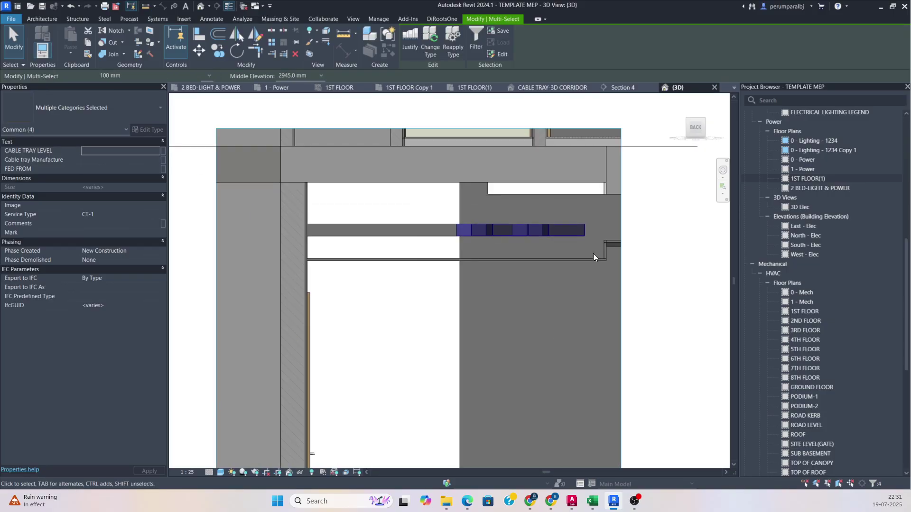
{"action": "key", "text": "Down"}
{"action": "key", "text": "Down"}
{"action": "key", "text": "Down"}
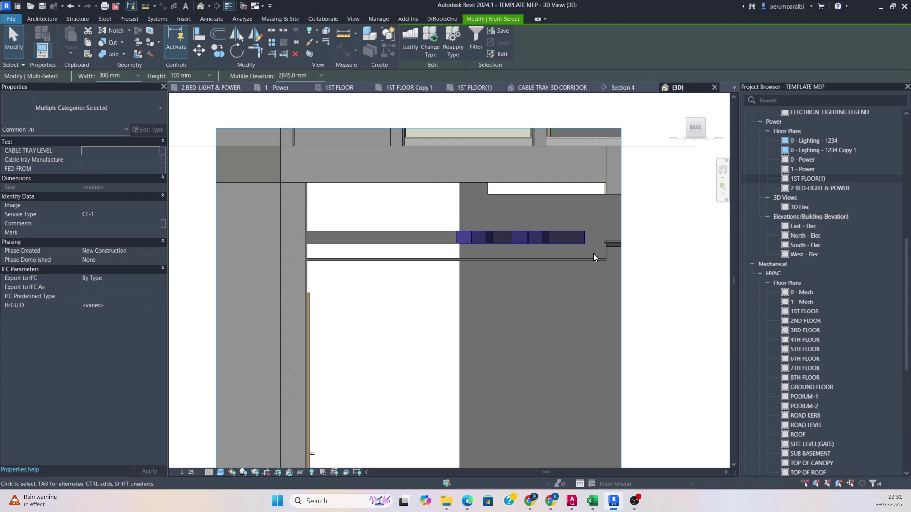
{"action": "key", "text": "Escape"}
Copy both complete tray runs with their elbows straight up by one tray height, directly on top of the originals.
{"action": "scroll", "coordinate": [593, 254], "scroll_direction": "down", "scroll_amount": 2}
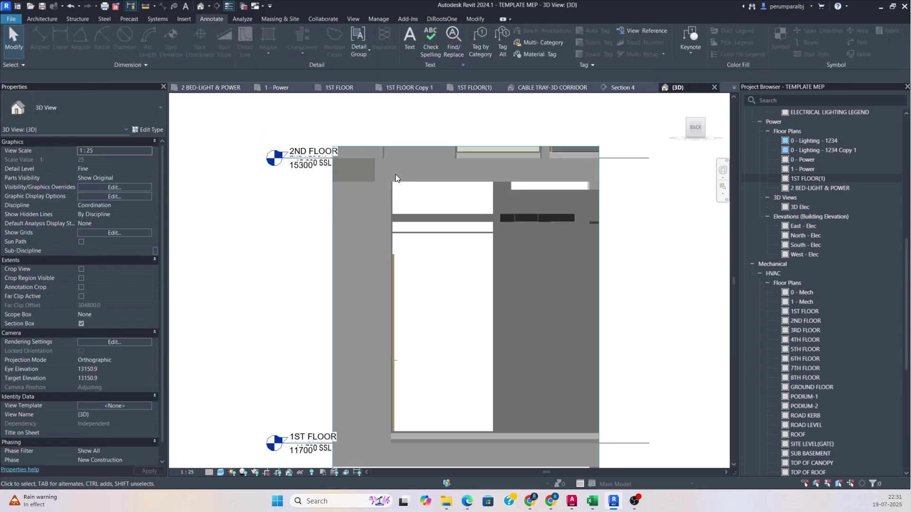
{"action": "left_click_drag", "start_coordinate": [293, 203], "coordinate": [585, 276]}
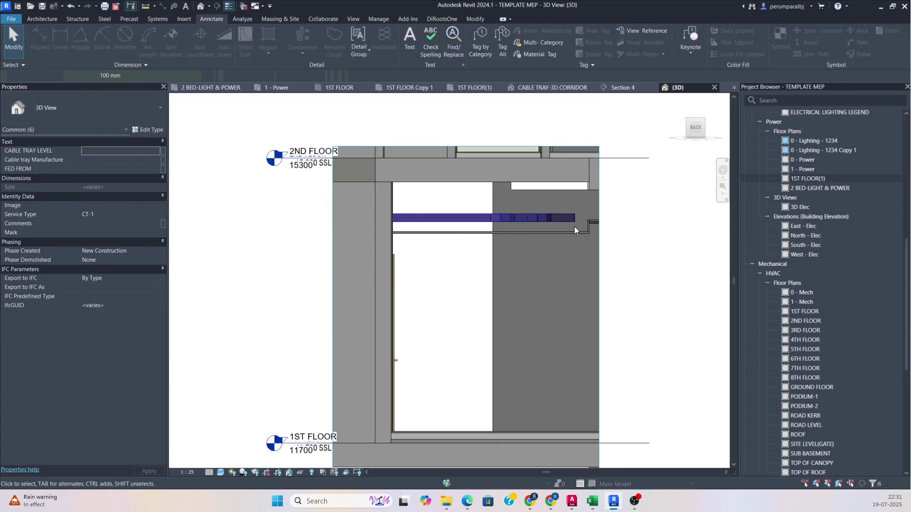
{"action": "scroll", "coordinate": [574, 226], "scroll_direction": "up", "scroll_amount": 3}
{"action": "left_click", "coordinate": [219, 56]}
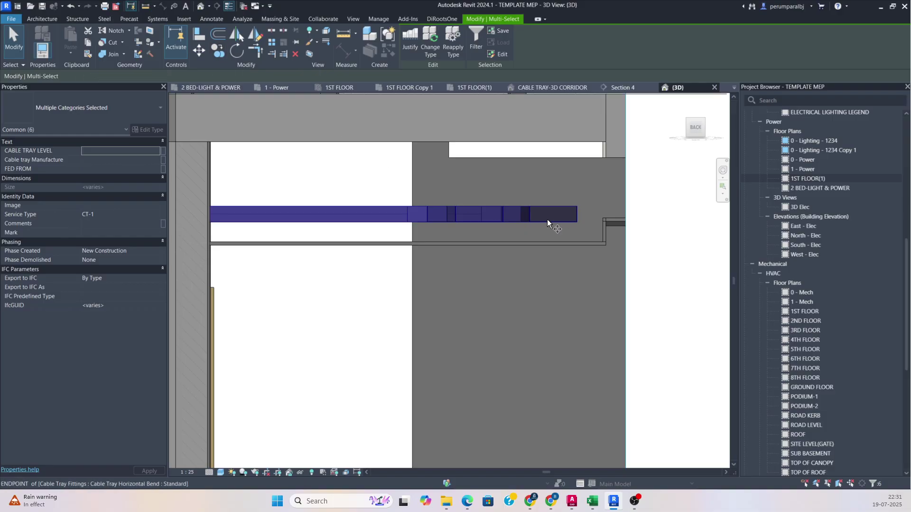
{"action": "scroll", "coordinate": [570, 225], "scroll_direction": "up", "scroll_amount": 2}
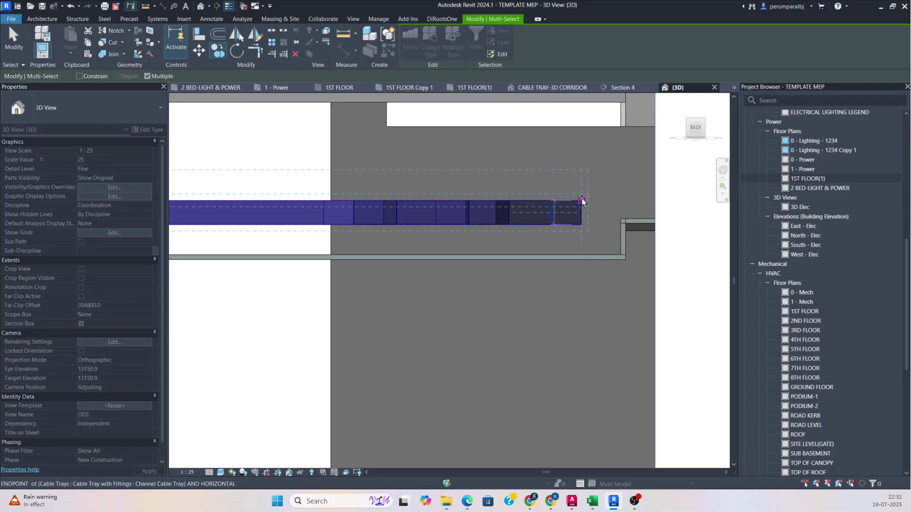
{"action": "left_click", "coordinate": [583, 201]}
{"action": "key", "text": "Escape"}
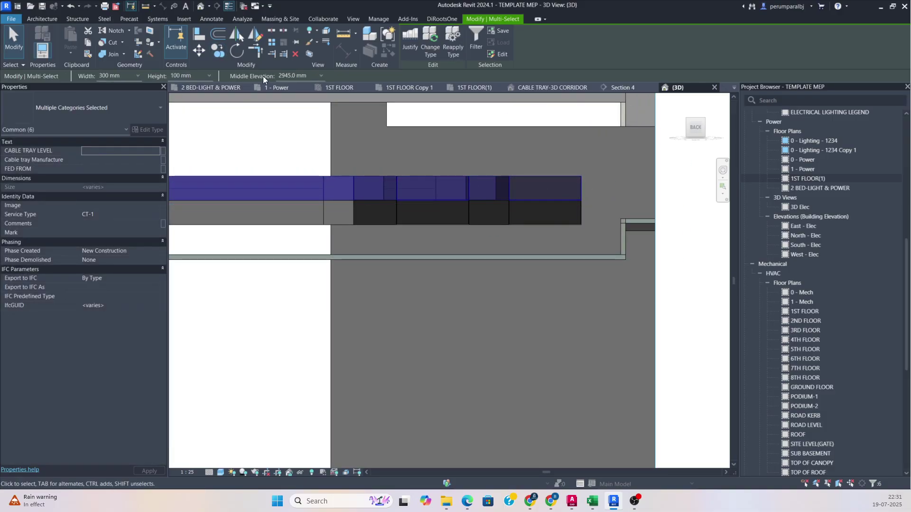
Move the copied upper cable tray runs 150 mm straight up.
{"action": "left_click", "coordinate": [198, 53]}
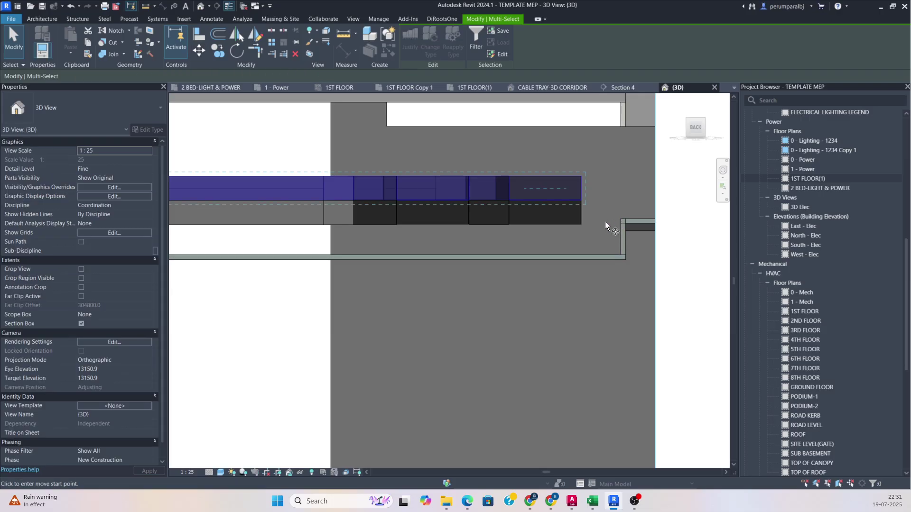
{"action": "left_click", "coordinate": [579, 200]}
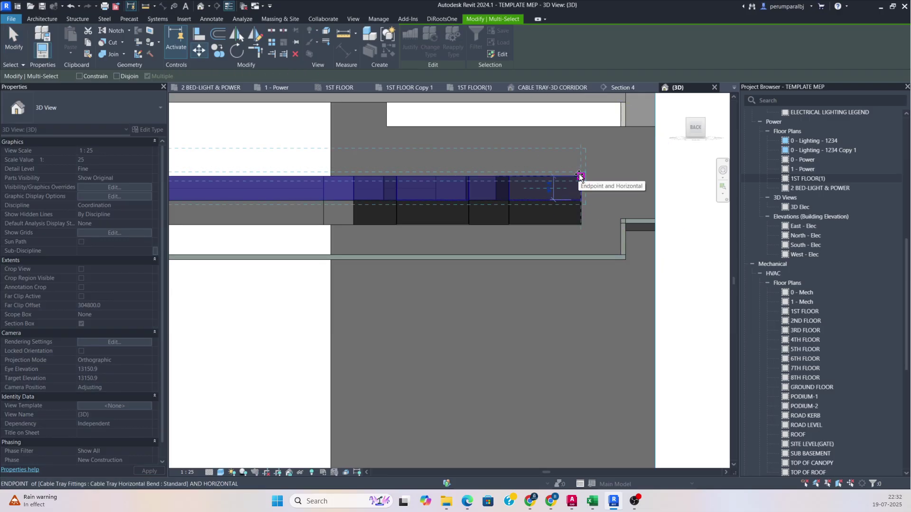
{"action": "type", "text": "1"}
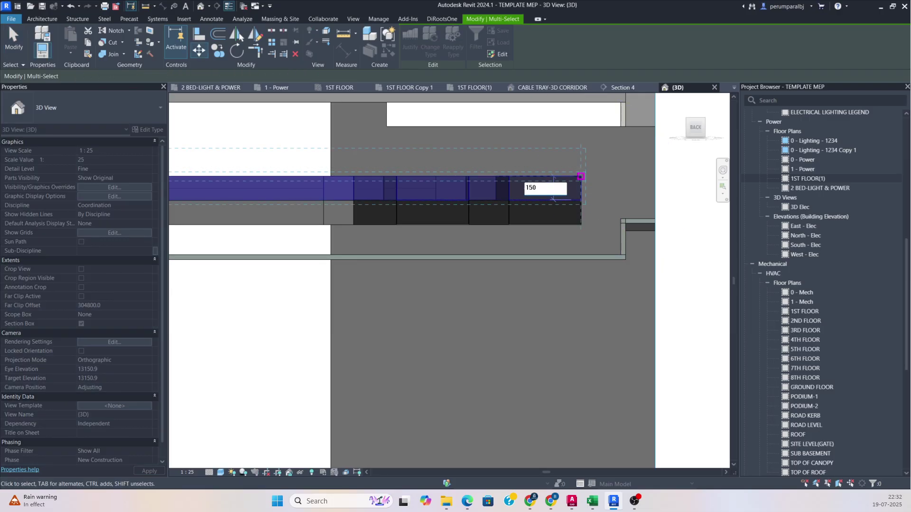
{"action": "type", "text": "50"}
{"action": "key", "text": "Return"}
{"action": "middle_click_drag", "start_coordinate": [578, 174], "coordinate": [529, 288], "text": "shift"}
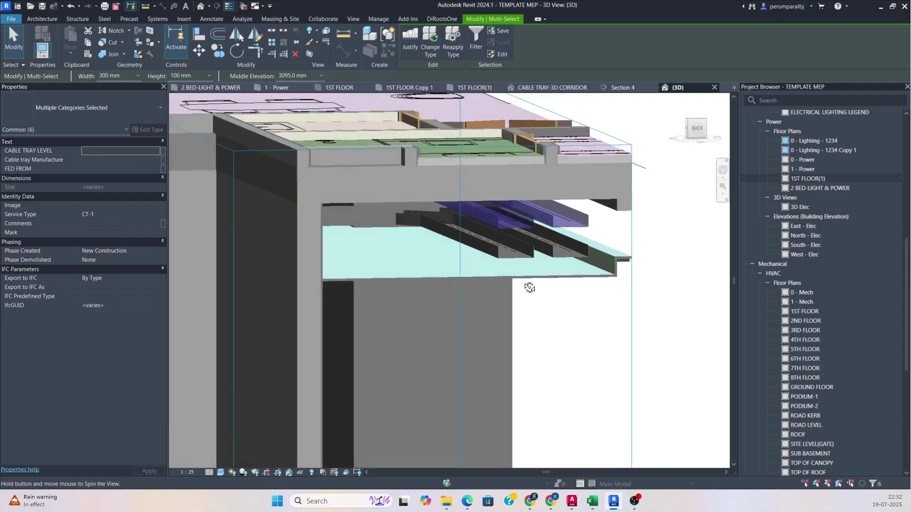
{"action": "key", "text": "Escape"}
Lower the section box's top face below the second-floor slab to expose both tiers of cable trays.
{"action": "scroll", "coordinate": [538, 211], "scroll_direction": "down", "scroll_amount": 3}
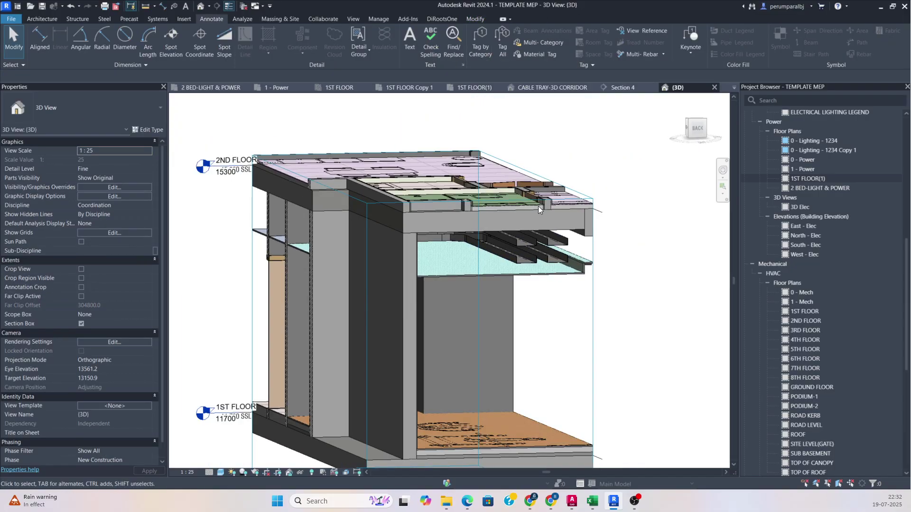
{"action": "left_click", "coordinate": [538, 206]}
{"action": "left_click_drag", "start_coordinate": [422, 180], "coordinate": [430, 211]}
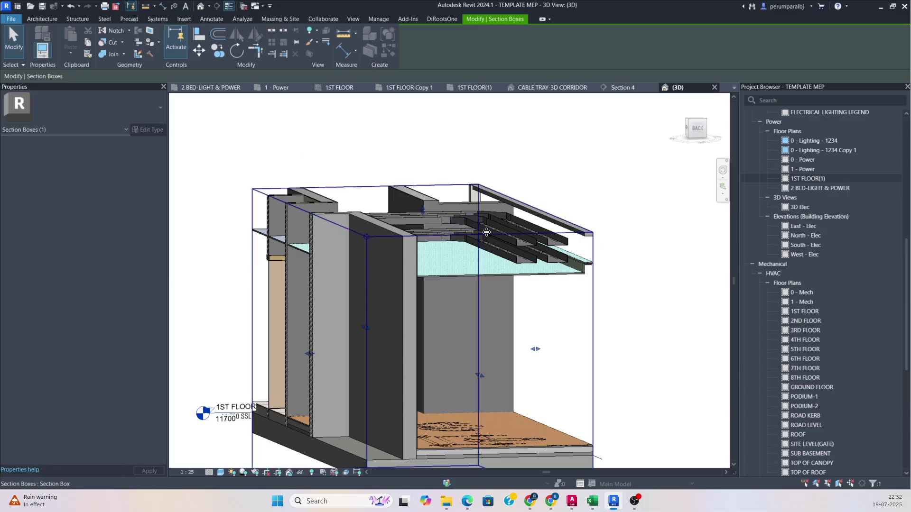
{"action": "middle_click_drag", "start_coordinate": [505, 243], "coordinate": [419, 260], "text": "shift"}
{"action": "key", "text": "Escape"}
{"action": "left_click", "coordinate": [419, 261]}
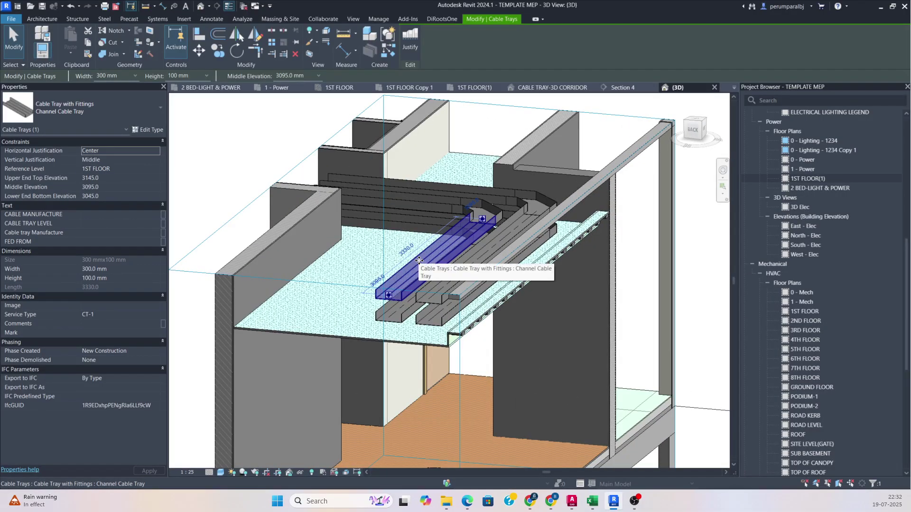
{"action": "key", "text": "Escape"}
Add the CT-1 filter to the {3D} view's visibility/graphics overrides.
{"action": "key", "text": "v"}
{"action": "key", "text": "g"}
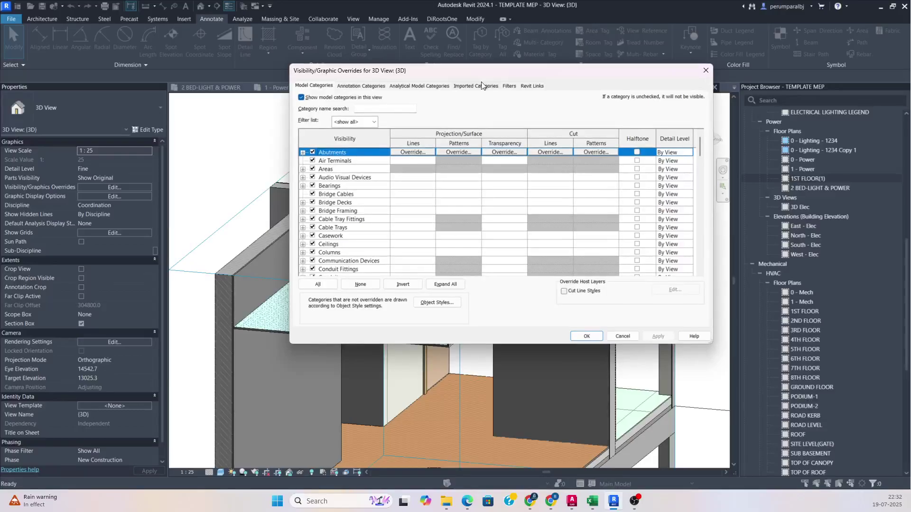
{"action": "left_click", "coordinate": [510, 86]}
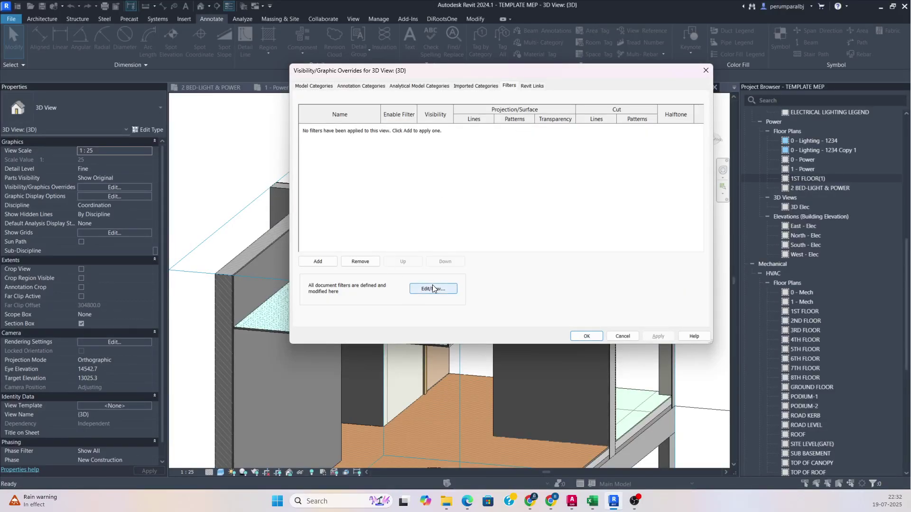
{"action": "left_click", "coordinate": [318, 262]}
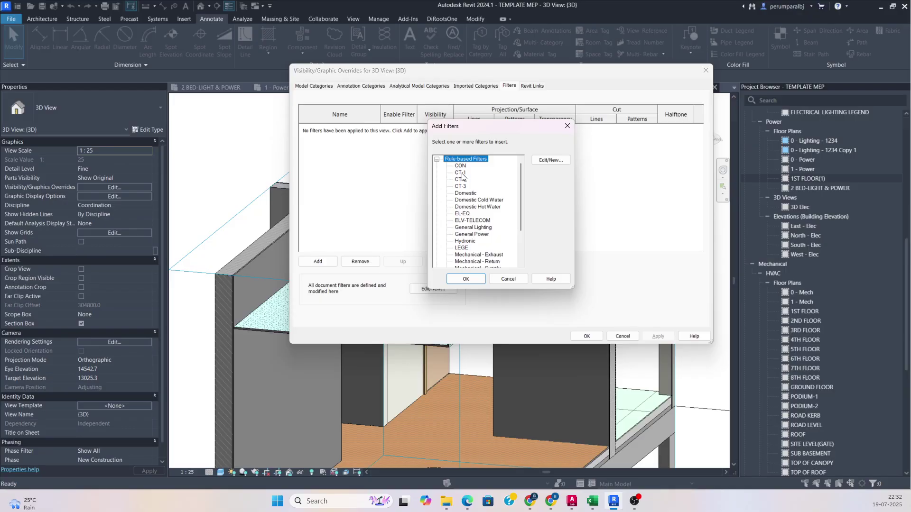
{"action": "left_click", "coordinate": [466, 280]}
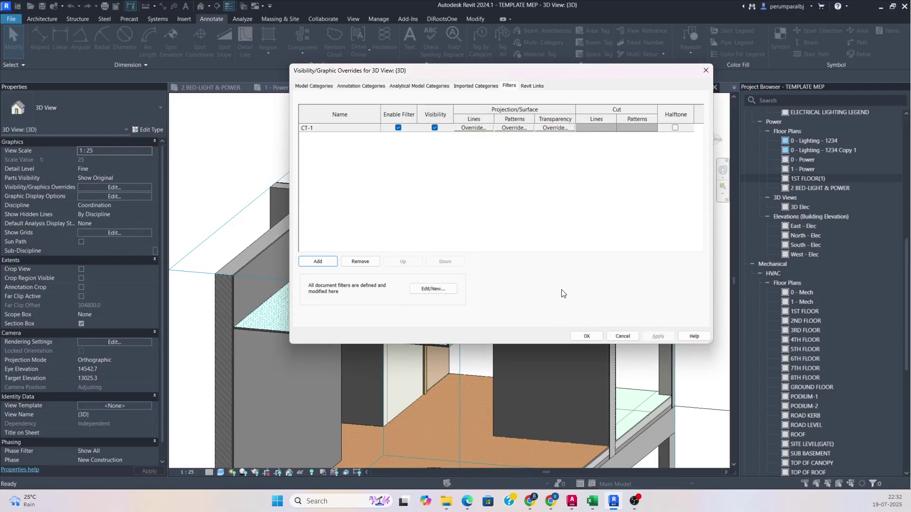
Override the CT-1 filter's surface foreground pattern with a solid fill in RGB 255-000-128 and apply it to the view.
{"action": "left_click", "coordinate": [514, 128]}
{"action": "left_click", "coordinate": [462, 205]}
{"action": "left_click", "coordinate": [463, 223]}
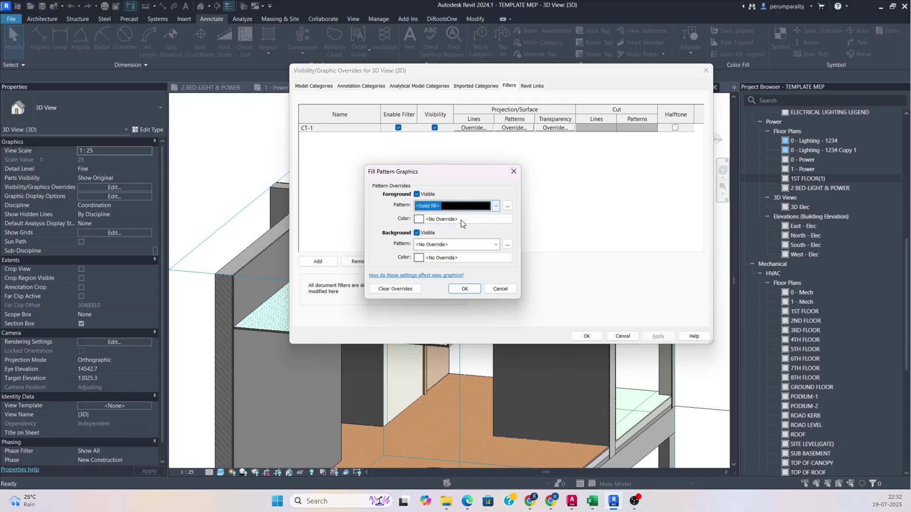
{"action": "left_click", "coordinate": [440, 219]}
{"action": "left_click", "coordinate": [431, 190]}
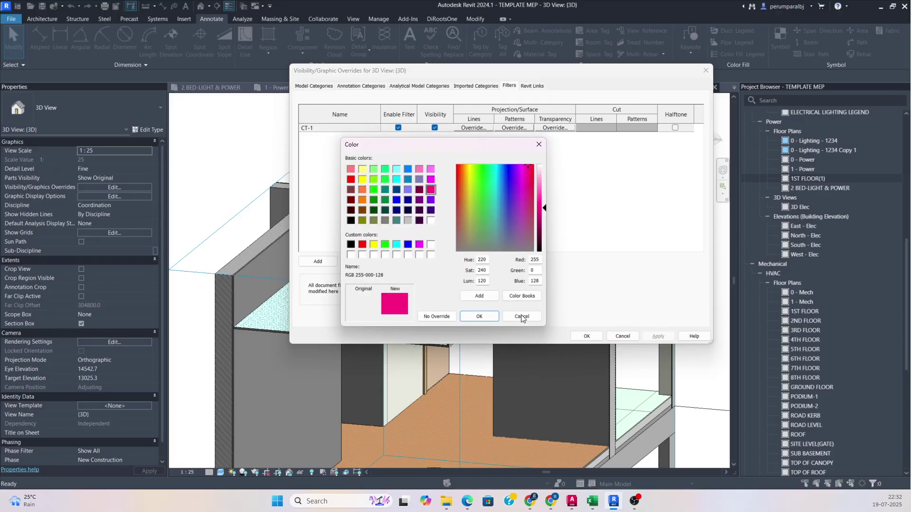
{"action": "left_click", "coordinate": [479, 317]}
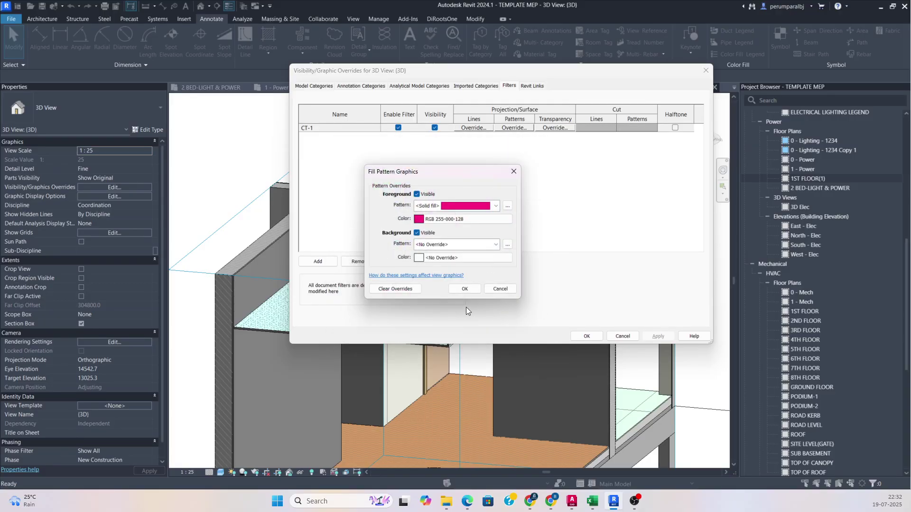
{"action": "left_click", "coordinate": [464, 289]}
{"action": "left_click", "coordinate": [587, 336]}
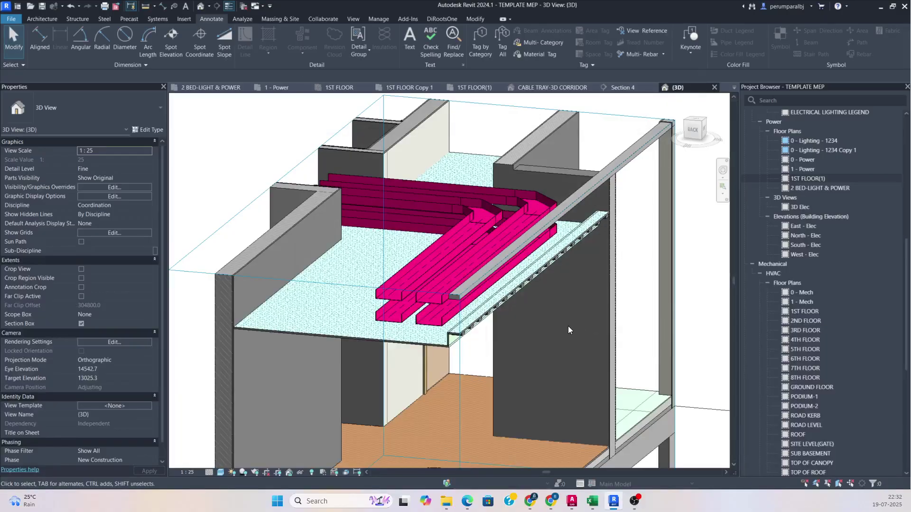
Lower the section box's top face slightly to cut away the remaining beam above the cable trays.
{"action": "middle_click_drag", "start_coordinate": [515, 313], "coordinate": [612, 217], "text": "shift"}
{"action": "scroll", "coordinate": [539, 320], "scroll_direction": "down", "scroll_amount": 2}
{"action": "scroll", "coordinate": [513, 311], "scroll_direction": "up", "scroll_amount": 2}
{"action": "scroll", "coordinate": [561, 321], "scroll_direction": "down", "scroll_amount": 3}
{"action": "left_click", "coordinate": [612, 220]}
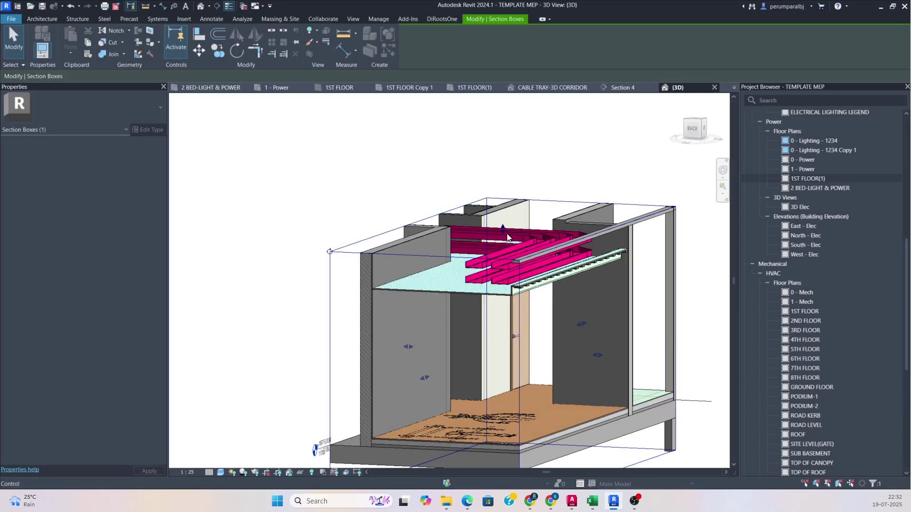
{"action": "left_click_drag", "start_coordinate": [503, 231], "coordinate": [504, 239]}
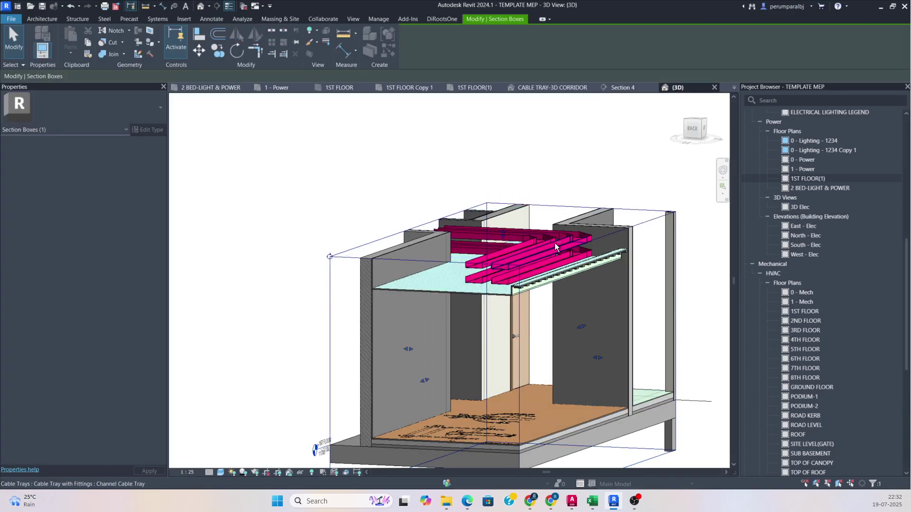
Orient the 3D view towards the cable trays from above, save and lock that orientation, and name the view CABLE TRAY -3D-2.
{"action": "scroll", "coordinate": [559, 275], "scroll_direction": "up", "scroll_amount": 5}
{"action": "mouse_move", "coordinate": [560, 279]}
{"action": "middle_mouse_down", "text": "shift"}
{"action": "mouse_move", "coordinate": [518, 306]}
{"action": "mouse_move", "coordinate": [545, 300]}
{"action": "mouse_move", "coordinate": [551, 286]}
{"action": "middle_mouse_up", "text": "shift"}
{"action": "scroll", "coordinate": [550, 287], "scroll_direction": "down", "scroll_amount": 2}
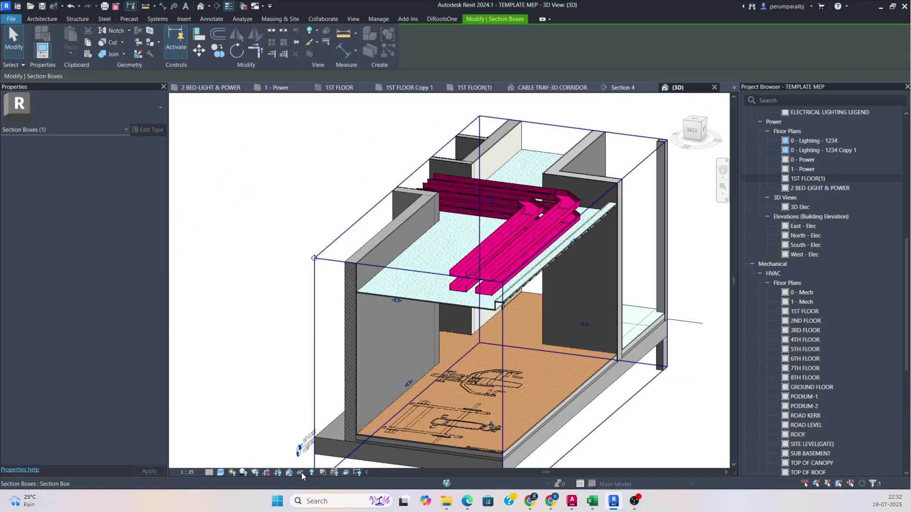
{"action": "left_click", "coordinate": [290, 473]}
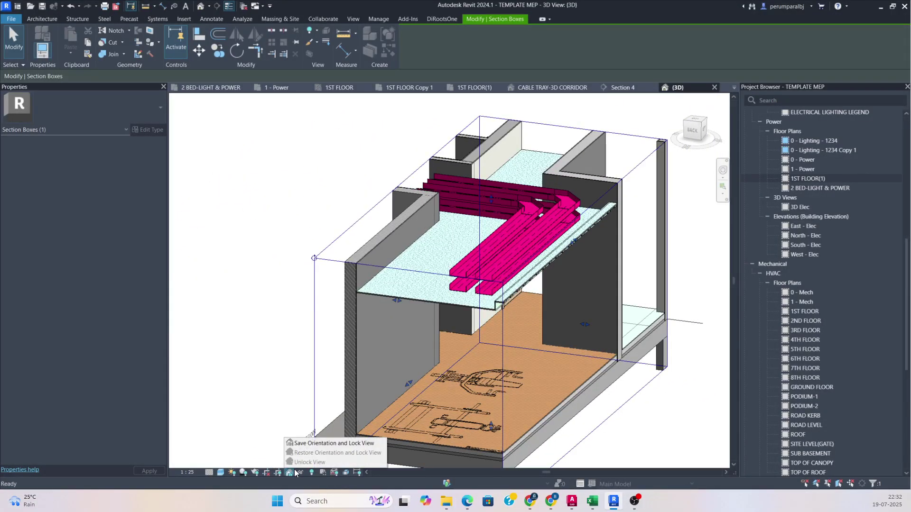
{"action": "left_click", "coordinate": [311, 444]}
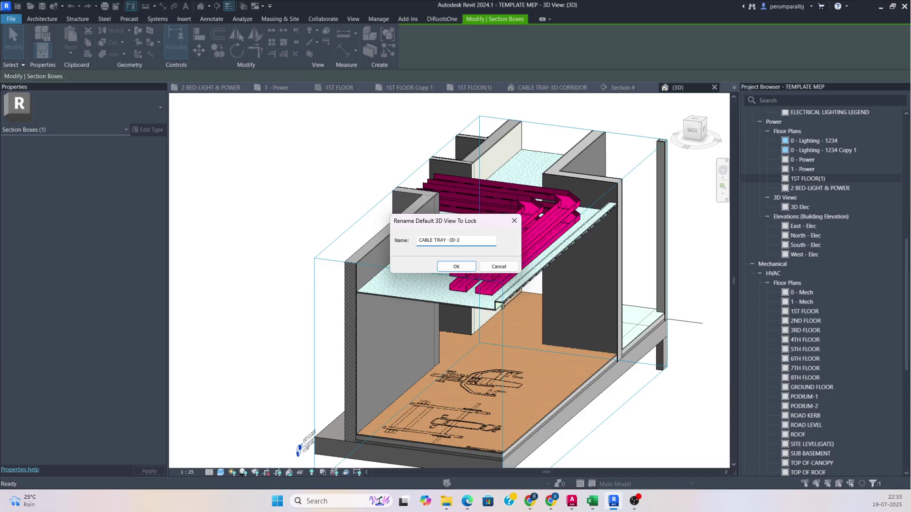
{"action": "left_click", "coordinate": [456, 266]}
Tag the upper cable tray run in the corridor, placing the size and level tag above the model with a leader.
{"action": "scroll", "coordinate": [520, 268], "scroll_direction": "down", "scroll_amount": 3}
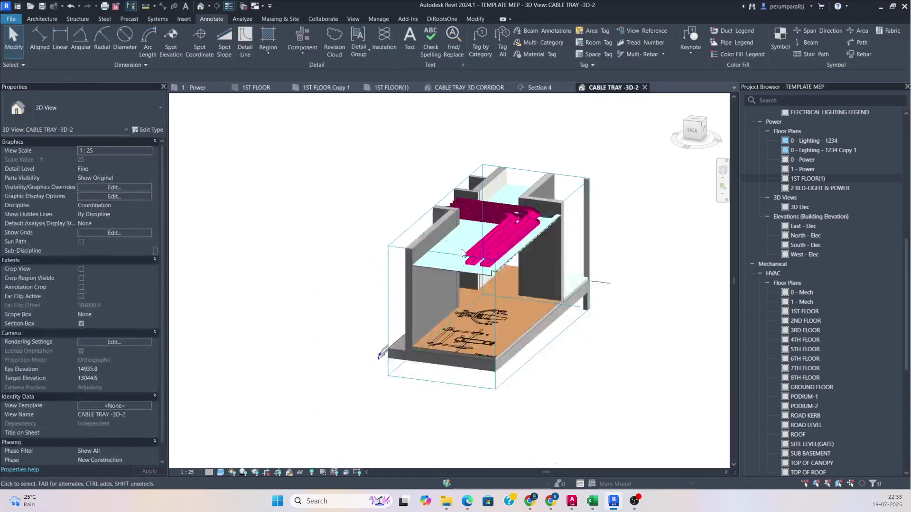
{"action": "scroll", "coordinate": [536, 288], "scroll_direction": "up", "scroll_amount": 4}
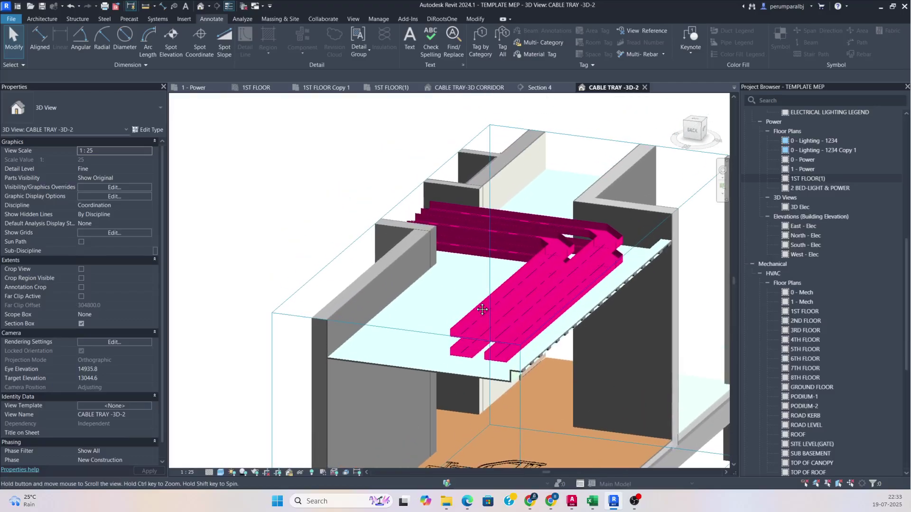
{"action": "key", "text": "t"}
{"action": "key", "text": "g"}
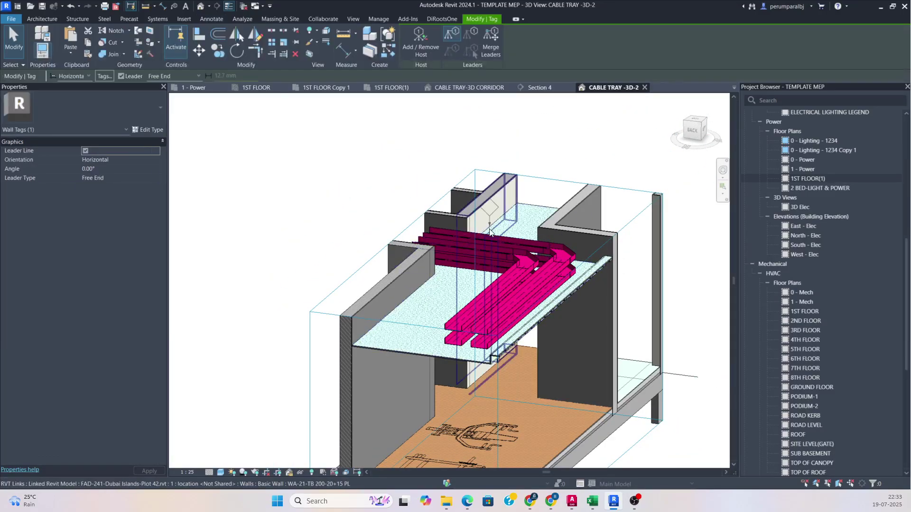
{"action": "left_click", "coordinate": [489, 178]}
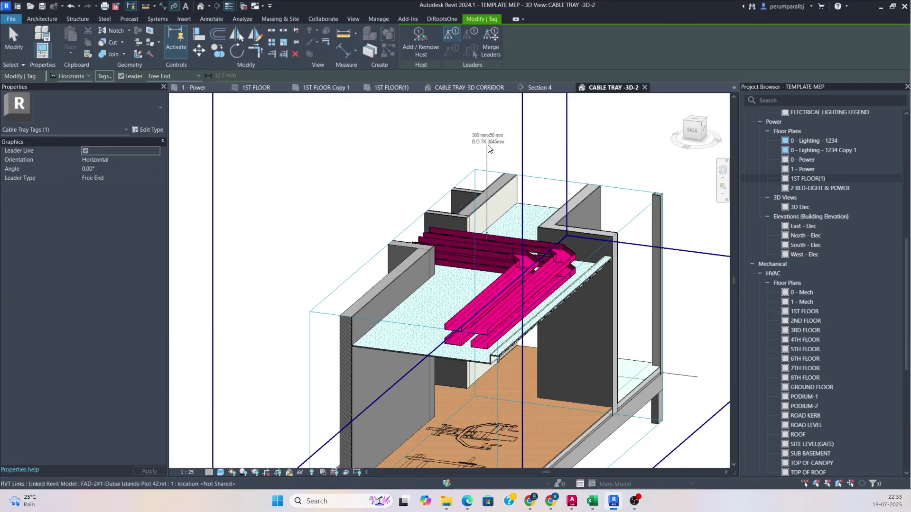
{"action": "left_click", "coordinate": [440, 144]}
{"action": "key", "text": "Escape"}
{"action": "key", "text": "Escape"}
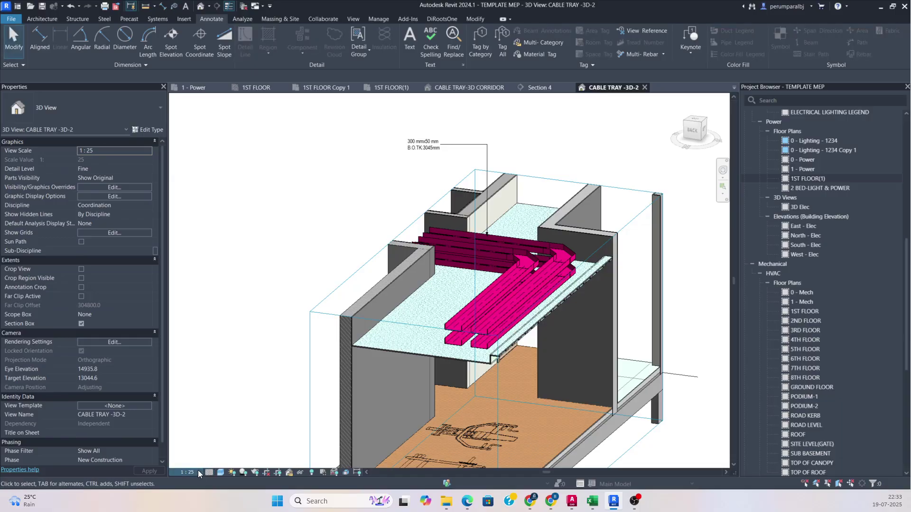
Set the view scale to 1:50 and straighten the leader of the corridor cable tray tag.
{"action": "left_click", "coordinate": [188, 472]}
{"action": "left_click", "coordinate": [195, 403]}
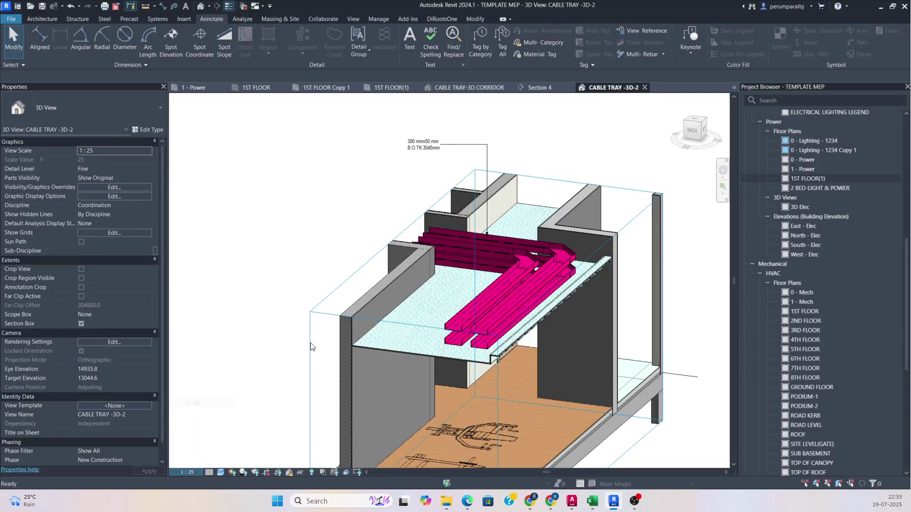
{"action": "scroll", "coordinate": [471, 240], "scroll_direction": "up", "scroll_amount": 2}
{"action": "scroll", "coordinate": [471, 239], "scroll_direction": "up", "scroll_amount": 3}
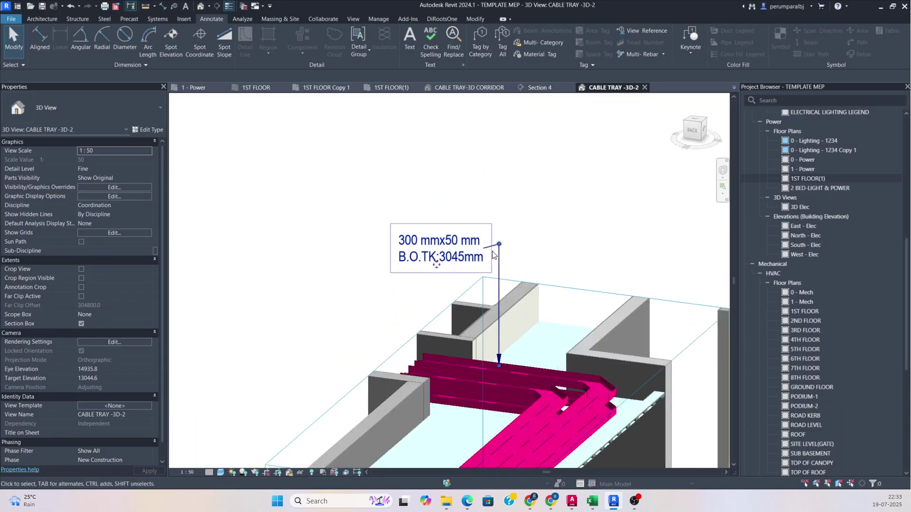
{"action": "left_click", "coordinate": [503, 251]}
{"action": "scroll", "coordinate": [505, 254], "scroll_direction": "down", "scroll_amount": 2}
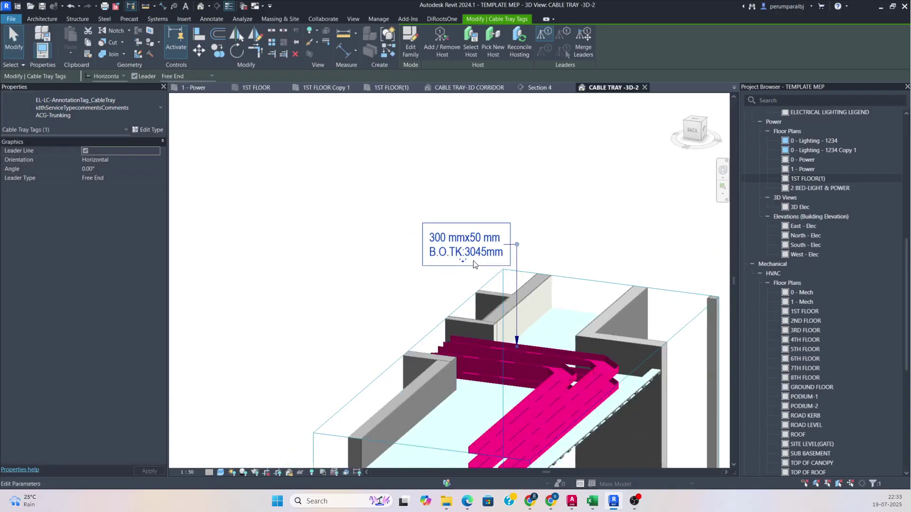
{"action": "mouse_move", "coordinate": [515, 249]}
{"action": "left_mouse_down"}
{"action": "mouse_move", "coordinate": [437, 246]}
{"action": "mouse_move", "coordinate": [516, 238]}
{"action": "mouse_move", "coordinate": [517, 248]}
{"action": "left_mouse_up"}
{"action": "left_click", "coordinate": [460, 256]}
{"action": "scroll", "coordinate": [453, 248], "scroll_direction": "down", "scroll_amount": 2}
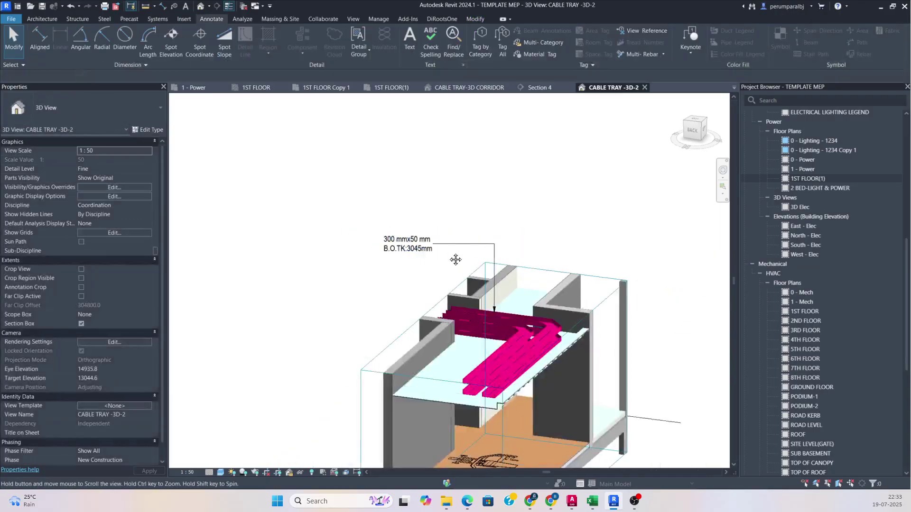
{"action": "middle_click_drag", "start_coordinate": [456, 260], "coordinate": [454, 243]}
Tag the upper corridor cable tray near the horizontal bends, aligning its text above the first tag.
{"action": "scroll", "coordinate": [530, 313], "scroll_direction": "up", "scroll_amount": 3}
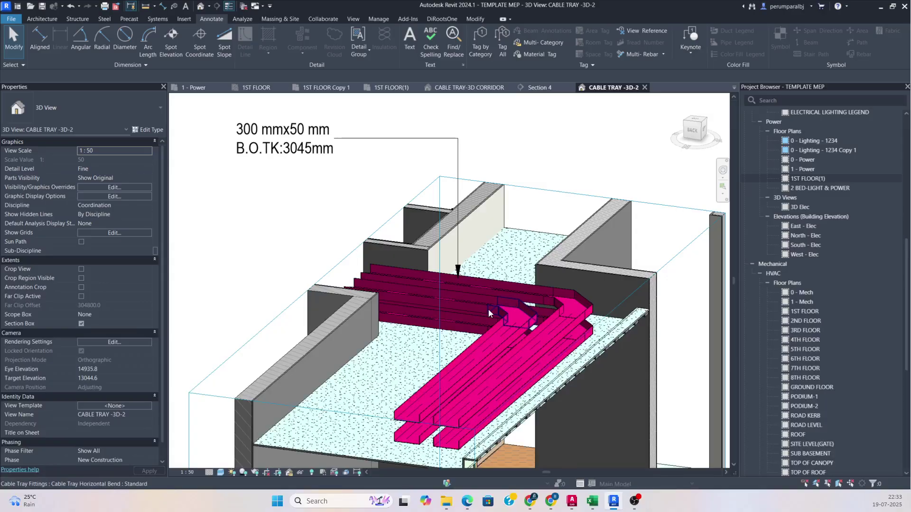
{"action": "scroll", "coordinate": [426, 320], "scroll_direction": "up", "scroll_amount": 1}
{"action": "key", "text": "g"}
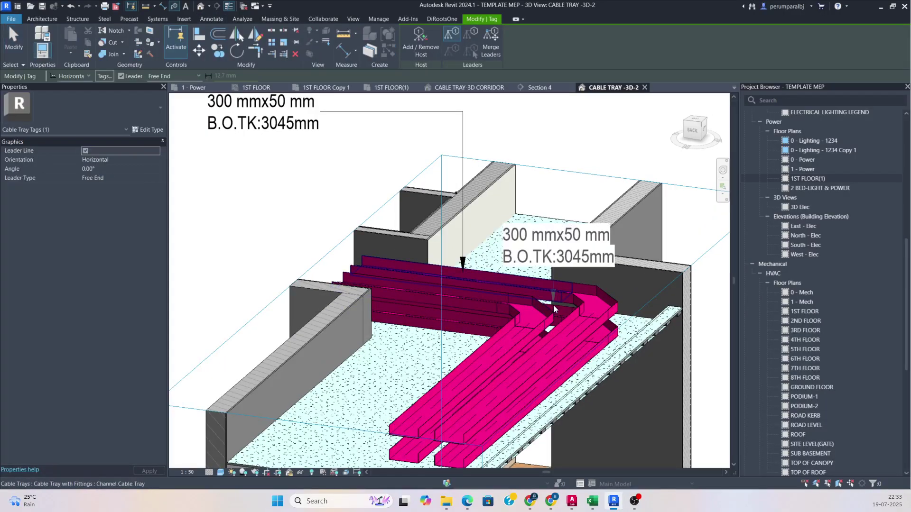
{"action": "left_click", "coordinate": [553, 305]}
{"action": "scroll", "coordinate": [552, 296], "scroll_direction": "down", "scroll_amount": 2}
{"action": "scroll", "coordinate": [559, 266], "scroll_direction": "down", "scroll_amount": 1}
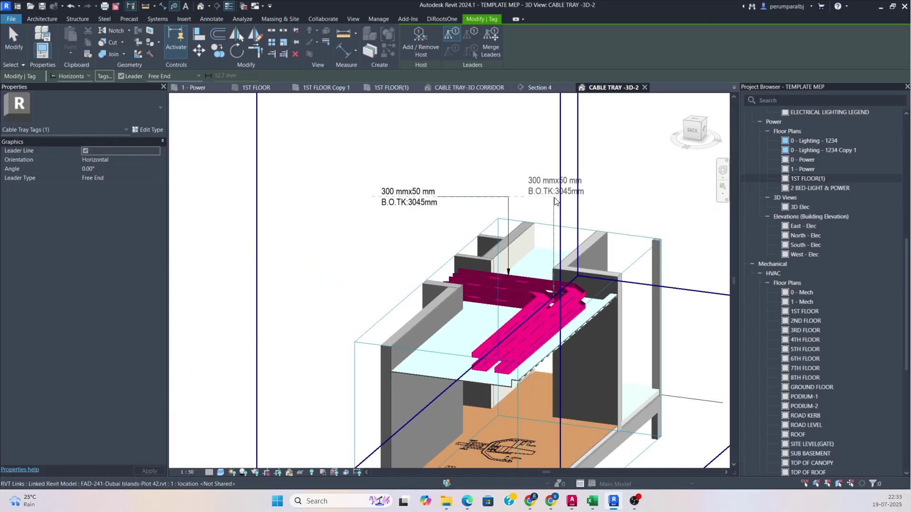
{"action": "left_click", "coordinate": [553, 173]}
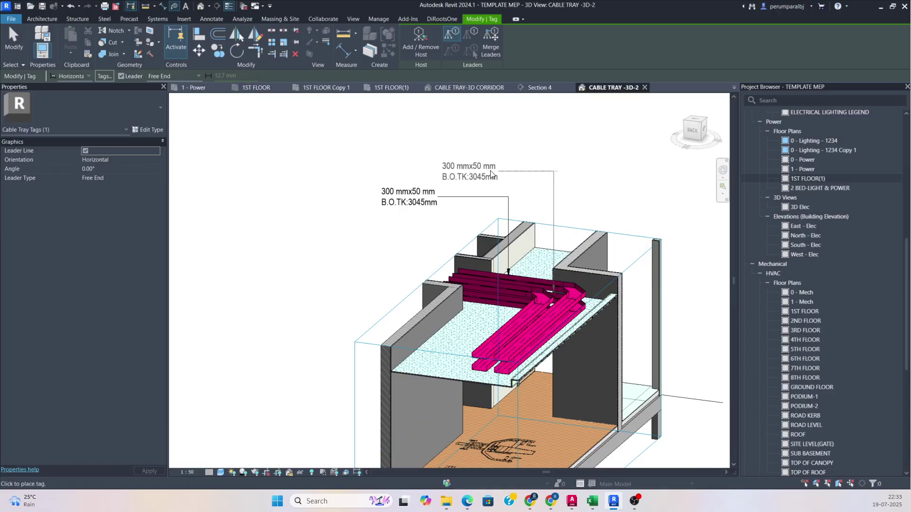
{"action": "left_click", "coordinate": [444, 172]}
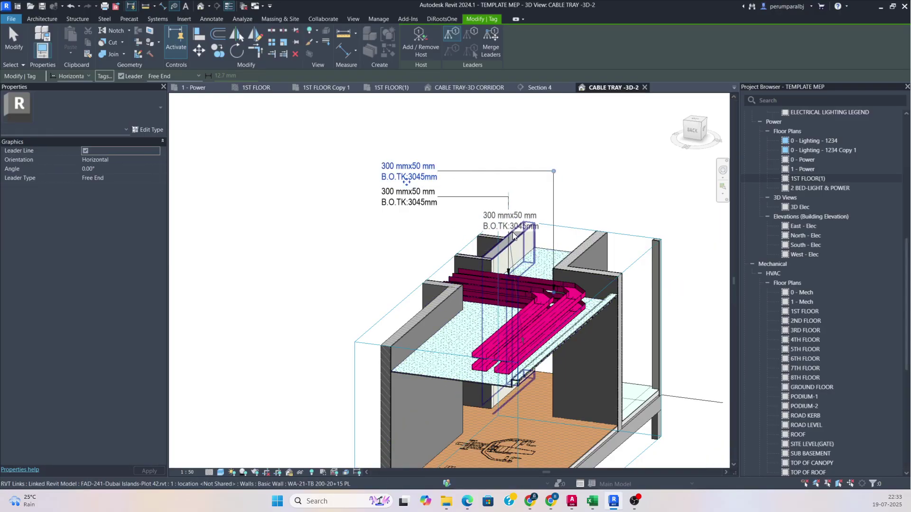
Tag the outer upper cable tray run over the gym and move the second tag to the top of the stack.
{"action": "scroll", "coordinate": [476, 245], "scroll_direction": "down", "scroll_amount": 3}
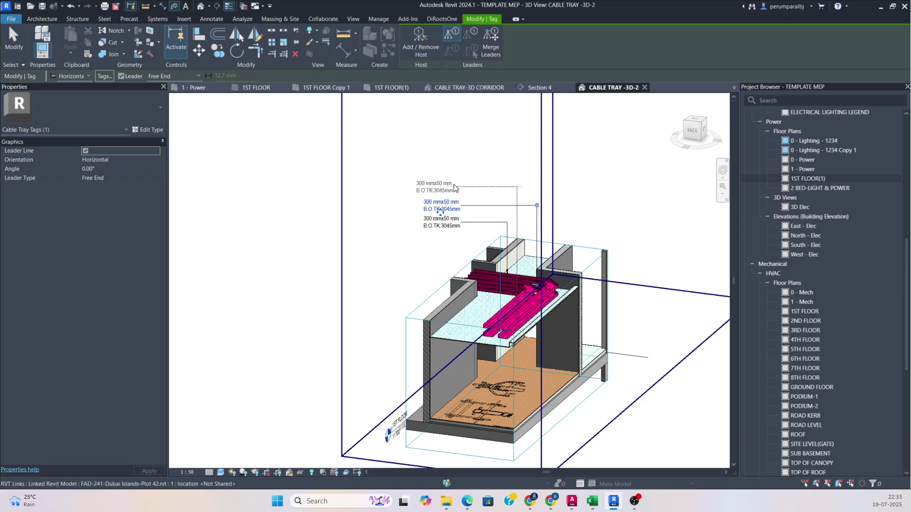
{"action": "left_click", "coordinate": [457, 186]}
{"action": "key", "text": "Escape"}
{"action": "scroll", "coordinate": [439, 208], "scroll_direction": "up", "scroll_amount": 2}
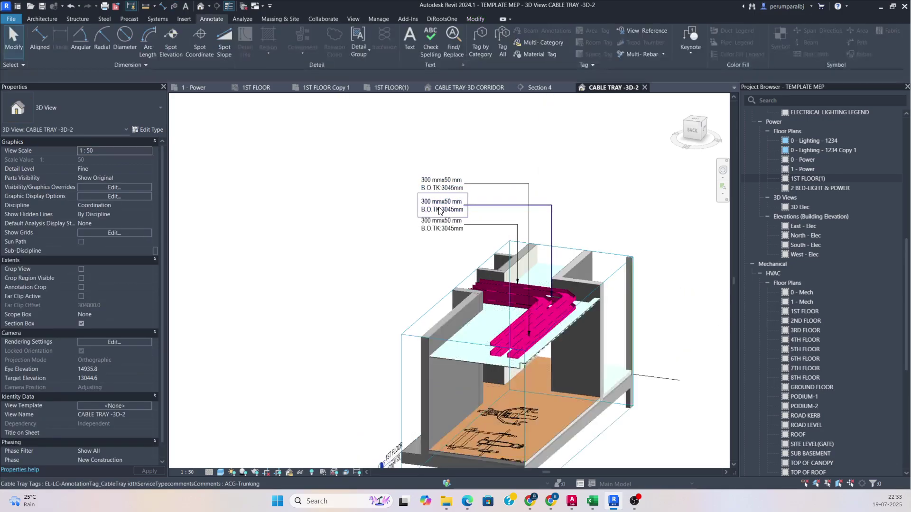
{"action": "left_click", "coordinate": [441, 209]}
{"action": "left_click_drag", "start_coordinate": [442, 210], "coordinate": [443, 150], "text": "ctrl"}
{"action": "key", "text": "Escape"}
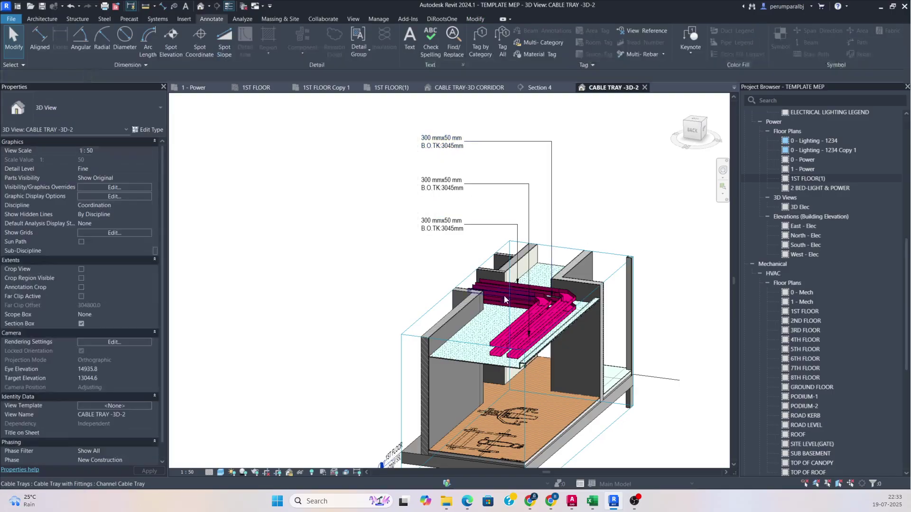
Tag the inner upper cable tray run and the lower-tier run beneath it, aligning both tags below the existing stack.
{"action": "key", "text": "t"}
{"action": "key", "text": "g"}
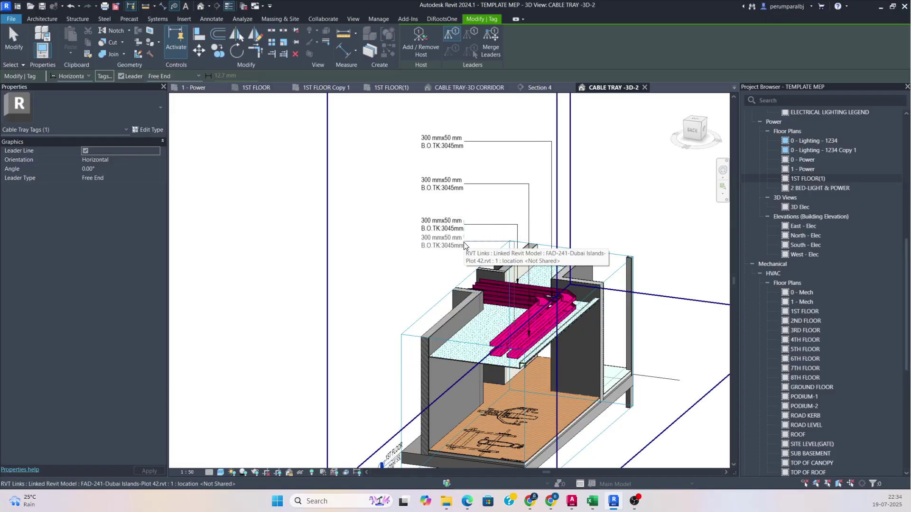
{"action": "left_click", "coordinate": [464, 247]}
{"action": "key", "text": "Escape"}
{"action": "scroll", "coordinate": [462, 323], "scroll_direction": "up", "scroll_amount": 3}
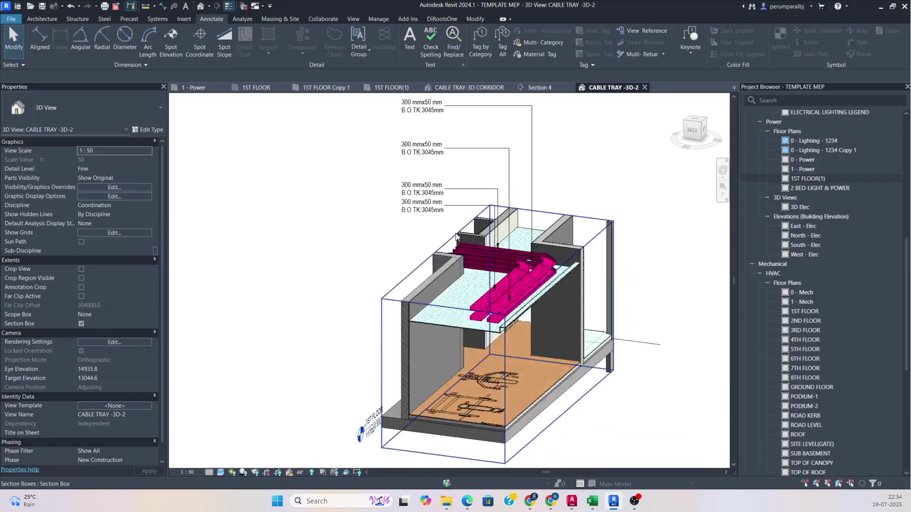
{"action": "mouse_move", "coordinate": [486, 324]}
{"action": "left_mouse_down"}
{"action": "mouse_move", "coordinate": [489, 296]}
{"action": "mouse_move", "coordinate": [453, 272]}
{"action": "mouse_move", "coordinate": [488, 184]}
{"action": "mouse_move", "coordinate": [441, 184]}
{"action": "left_mouse_up"}
{"action": "key", "text": "Escape"}
{"action": "scroll", "coordinate": [427, 212], "scroll_direction": "down", "scroll_amount": 3}
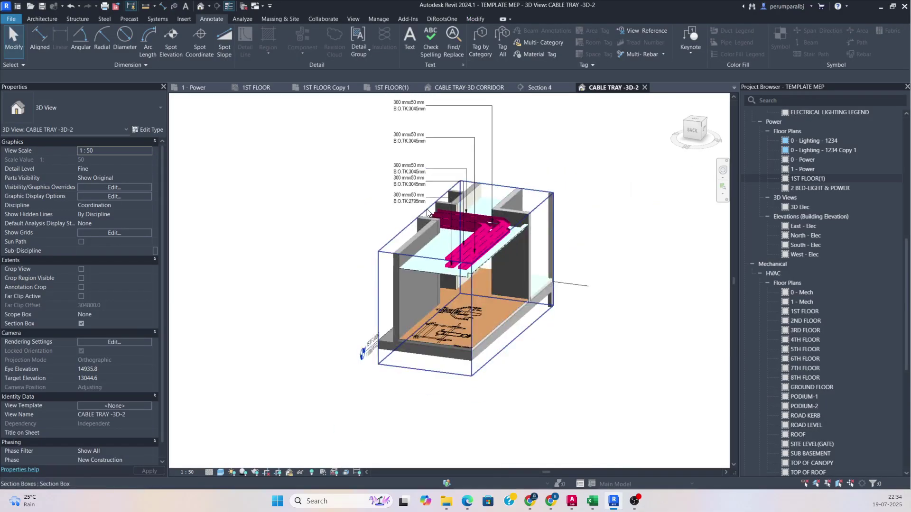
Move the two uppermost cable tray tags down to close the gaps in the tag stack.
{"action": "scroll", "coordinate": [427, 212], "scroll_direction": "up", "scroll_amount": 3}
{"action": "scroll", "coordinate": [408, 190], "scroll_direction": "down", "scroll_amount": 1}
{"action": "scroll", "coordinate": [386, 166], "scroll_direction": "up", "scroll_amount": 2}
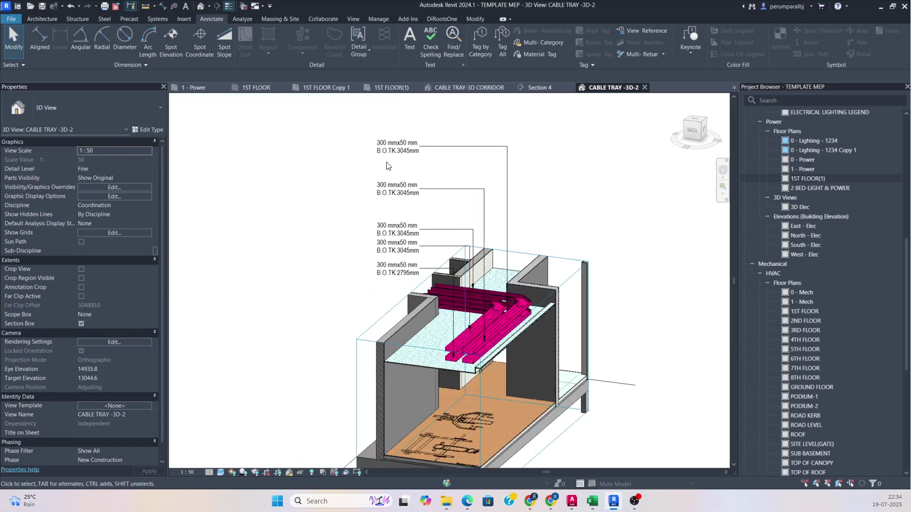
{"action": "scroll", "coordinate": [386, 166], "scroll_direction": "up", "scroll_amount": 3}
{"action": "left_click", "coordinate": [398, 197]}
{"action": "left_click_drag", "start_coordinate": [405, 203], "coordinate": [400, 230]}
{"action": "scroll", "coordinate": [405, 223], "scroll_direction": "down", "scroll_amount": 2}
{"action": "key", "text": "Escape"}
{"action": "left_click", "coordinate": [404, 160]}
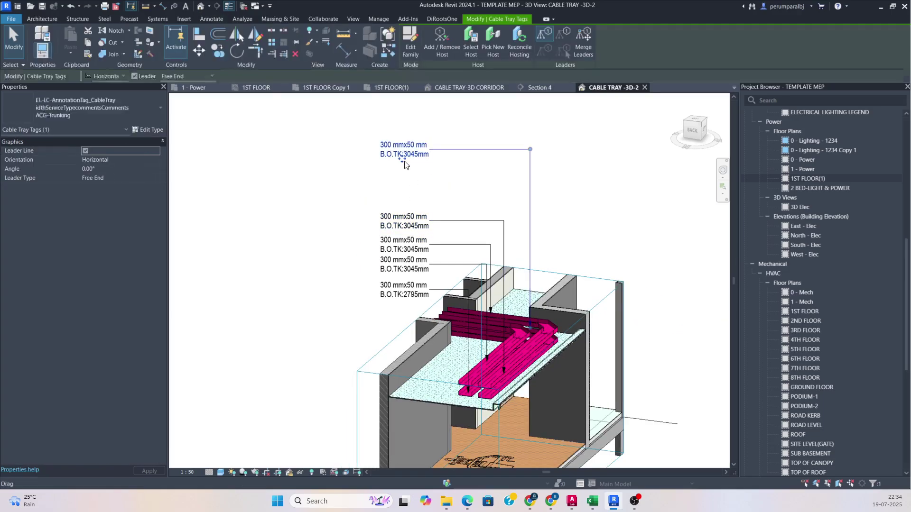
{"action": "left_click_drag", "start_coordinate": [404, 163], "coordinate": [400, 206]}
{"action": "key", "text": "Escape"}
{"action": "scroll", "coordinate": [422, 268], "scroll_direction": "down", "scroll_amount": 2}
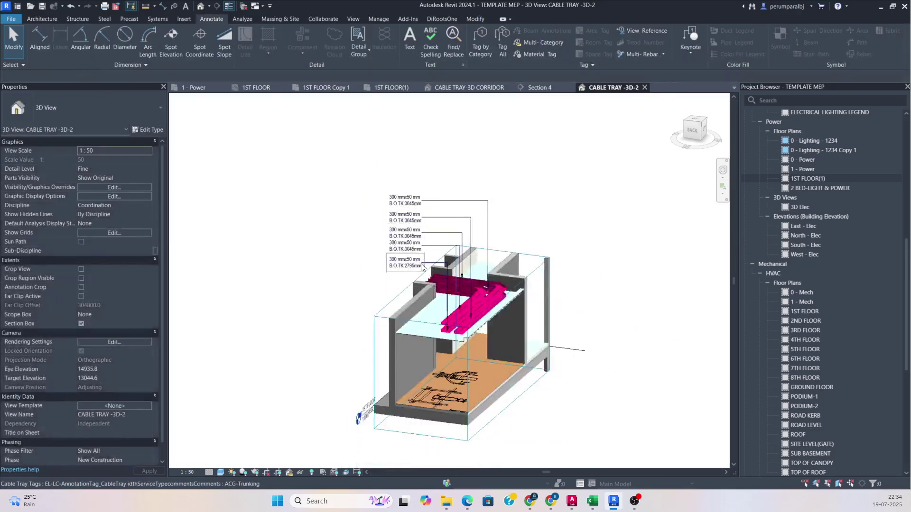
Unlock the orientation of the CABLE TRAY -3D-2 view.
{"action": "scroll", "coordinate": [472, 323], "scroll_direction": "up", "scroll_amount": 2}
{"action": "middle_click_drag", "start_coordinate": [471, 309], "coordinate": [518, 204]}
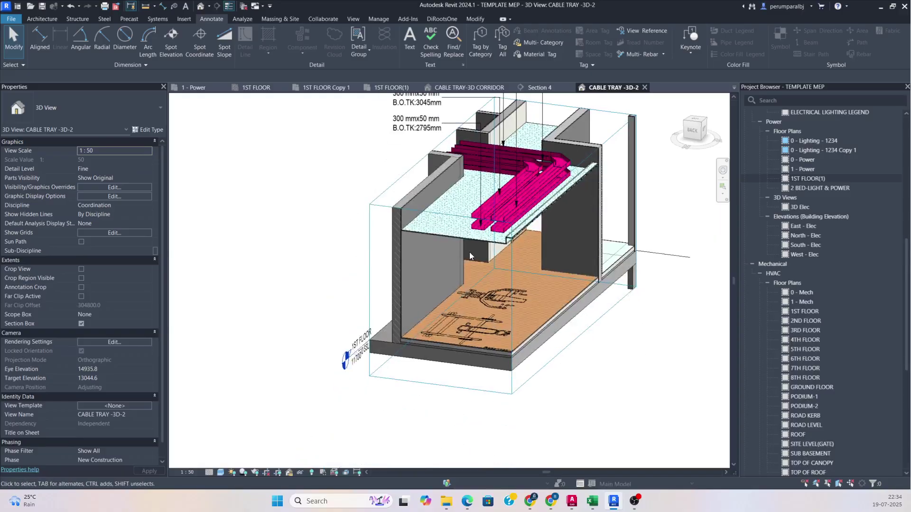
{"action": "scroll", "coordinate": [436, 354], "scroll_direction": "down", "scroll_amount": 5}
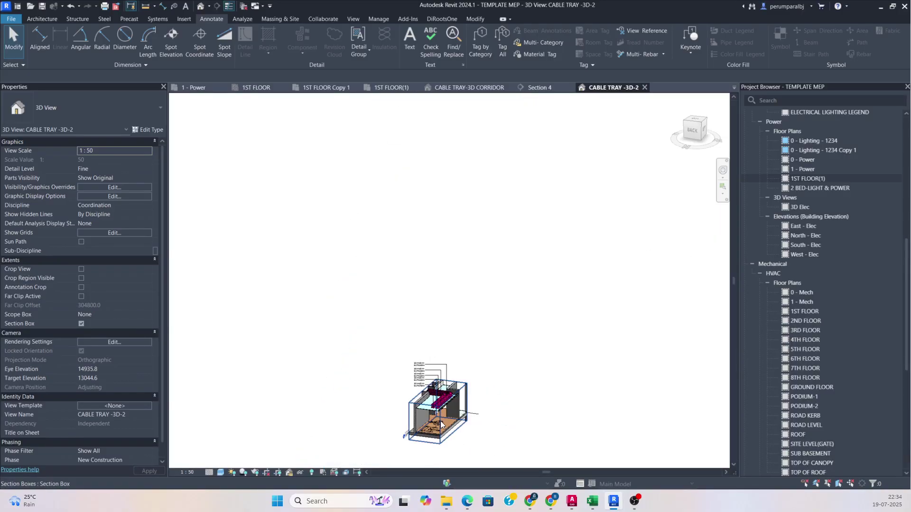
{"action": "scroll", "coordinate": [441, 414], "scroll_direction": "up", "scroll_amount": 7}
{"action": "middle_click_drag", "start_coordinate": [441, 414], "coordinate": [493, 317]}
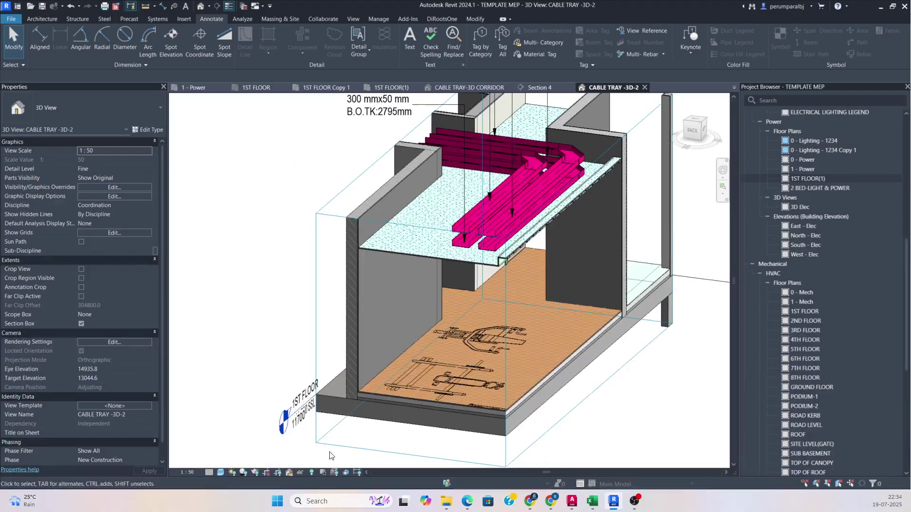
{"action": "left_click", "coordinate": [290, 472]}
{"action": "scroll", "coordinate": [459, 320], "scroll_direction": "down", "scroll_amount": 4}
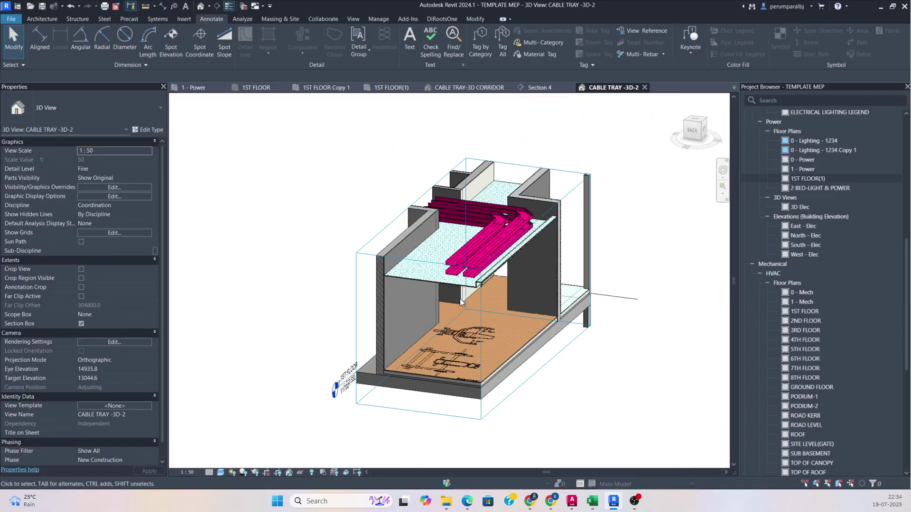
Save the current orientation of CABLE TRAY -3D-2 and lock the view again.
{"action": "left_click", "coordinate": [289, 473]}
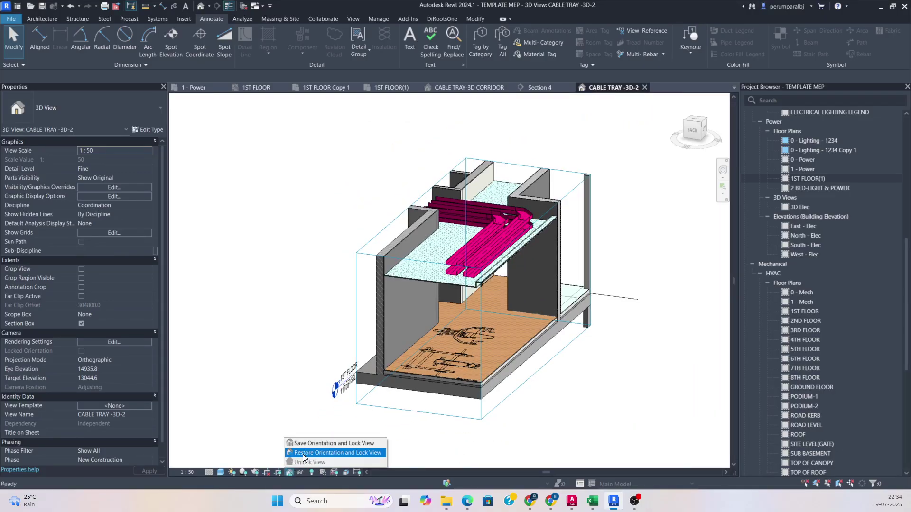
{"action": "left_click", "coordinate": [328, 445]}
{"action": "left_click", "coordinate": [433, 251]}
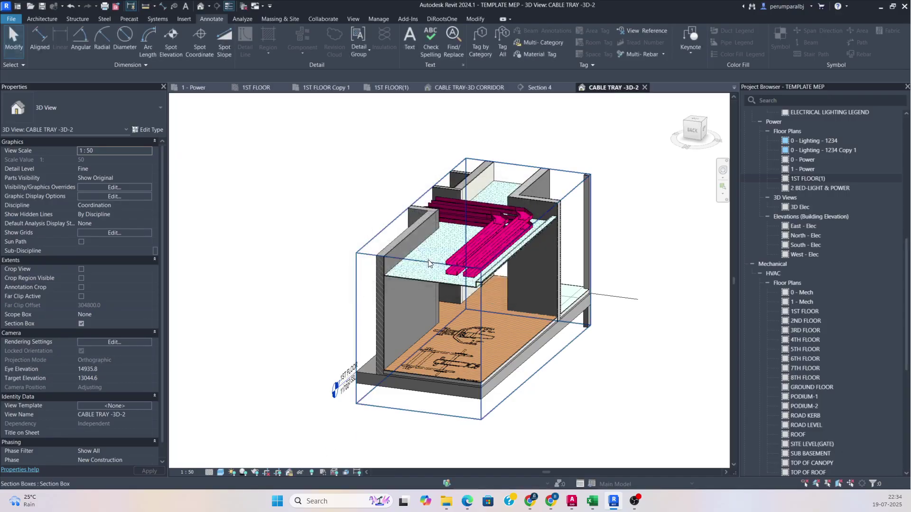
{"action": "scroll", "coordinate": [463, 297], "scroll_direction": "up", "scroll_amount": 2}
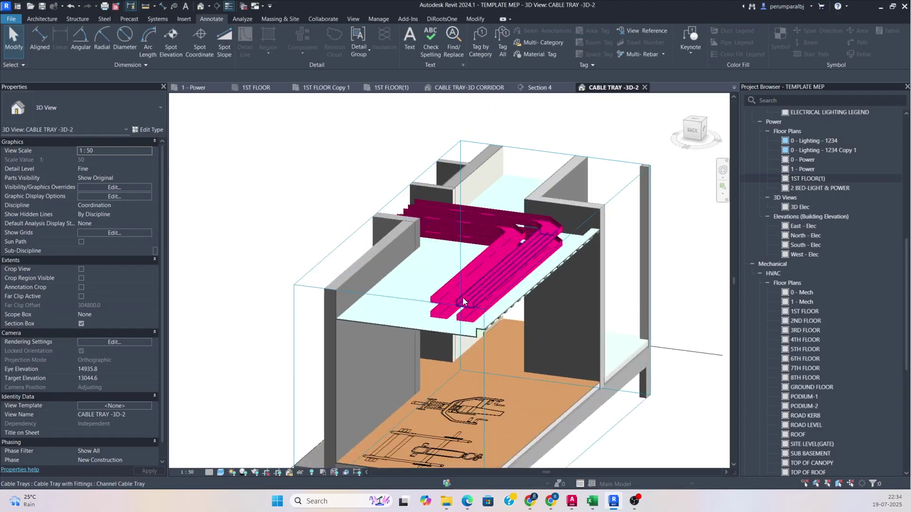
Try tagging the left upper-tier cable tray run with an elbowed leader beside the section box.
{"action": "key", "text": "t"}
{"action": "key", "text": "g"}
{"action": "left_click", "coordinate": [443, 288]}
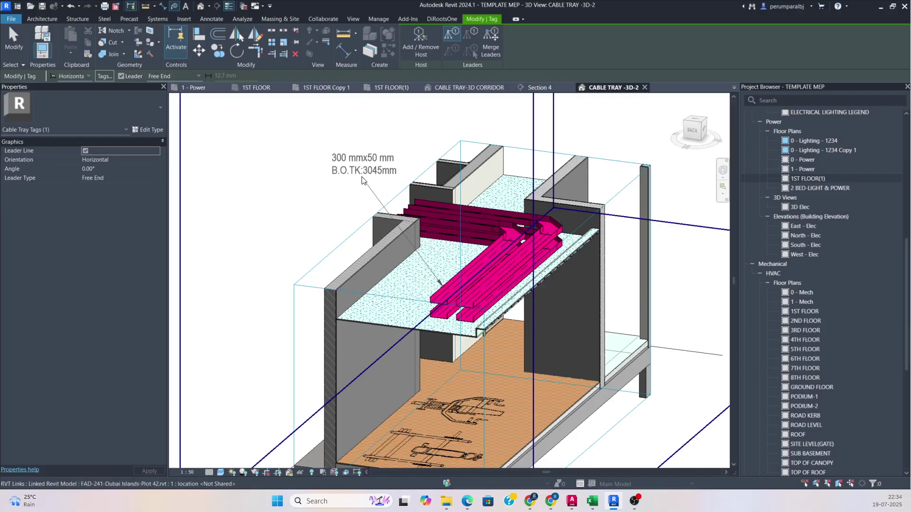
{"action": "left_click", "coordinate": [362, 166]}
{"action": "left_click", "coordinate": [306, 170]}
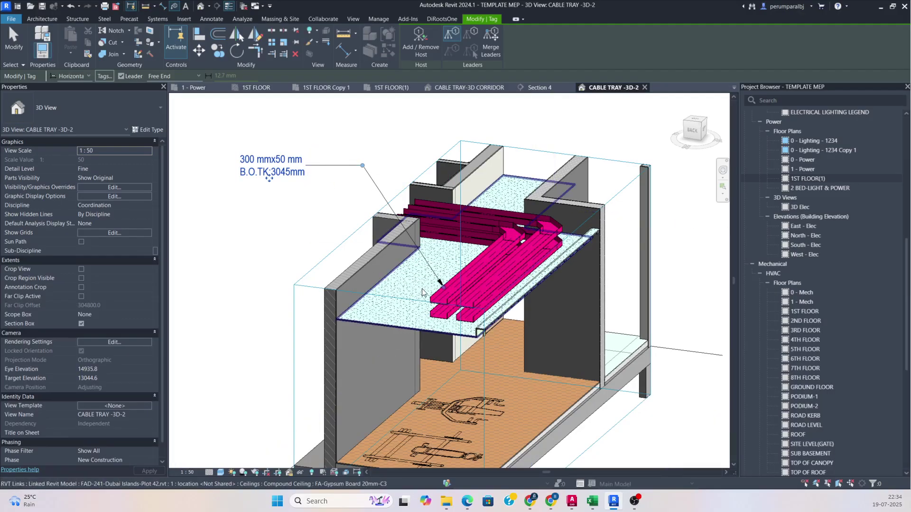
Tag the left lower-tier cable tray run with an elbowed leader, and remove the upper-tier tag placed before it.
{"action": "left_click", "coordinate": [440, 284]}
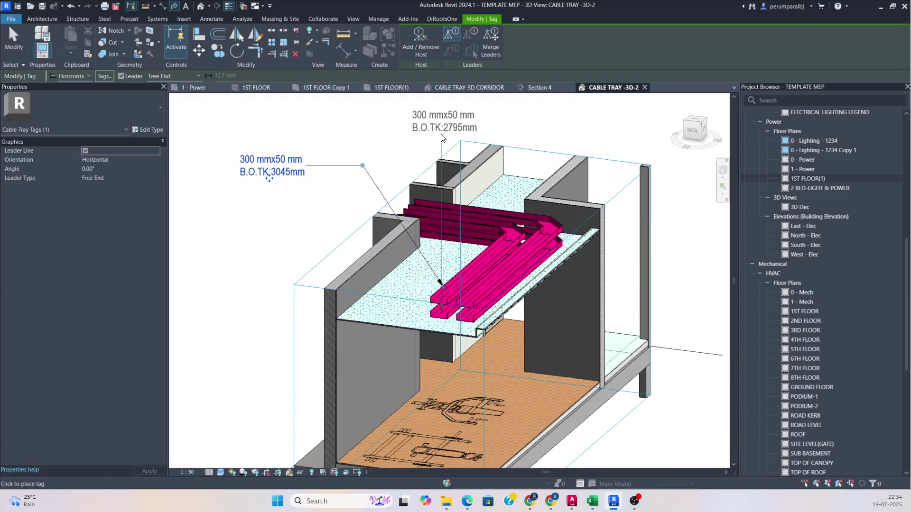
{"action": "left_click", "coordinate": [441, 135]}
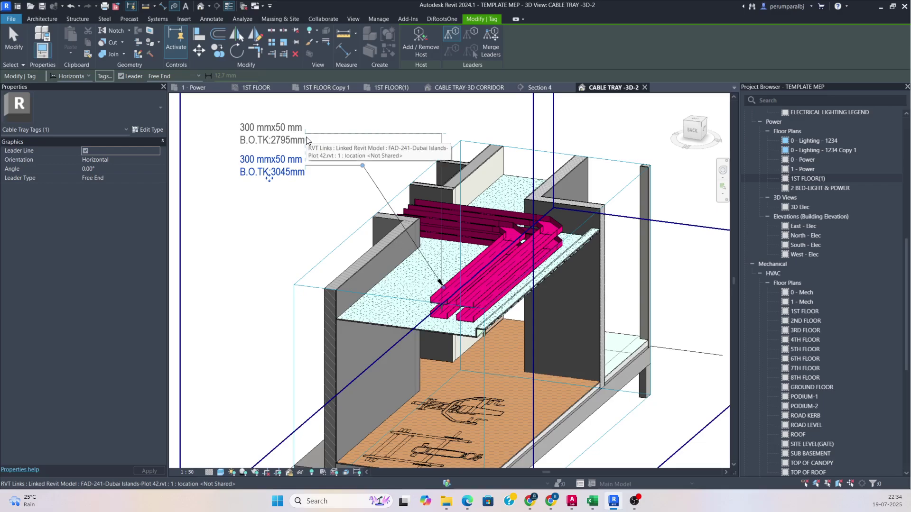
{"action": "left_click", "coordinate": [306, 140]}
{"action": "key", "text": "Escape"}
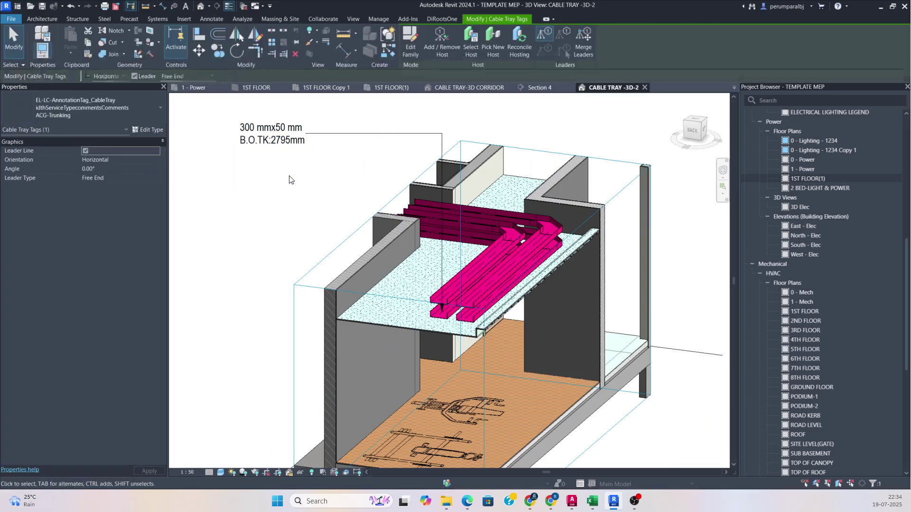
{"action": "key", "text": "Escape"}
Tag the left and right upper-tier cable tray runs, stacking both tags in line above the lower-tier tag.
{"action": "key", "text": "t"}
{"action": "key", "text": "g"}
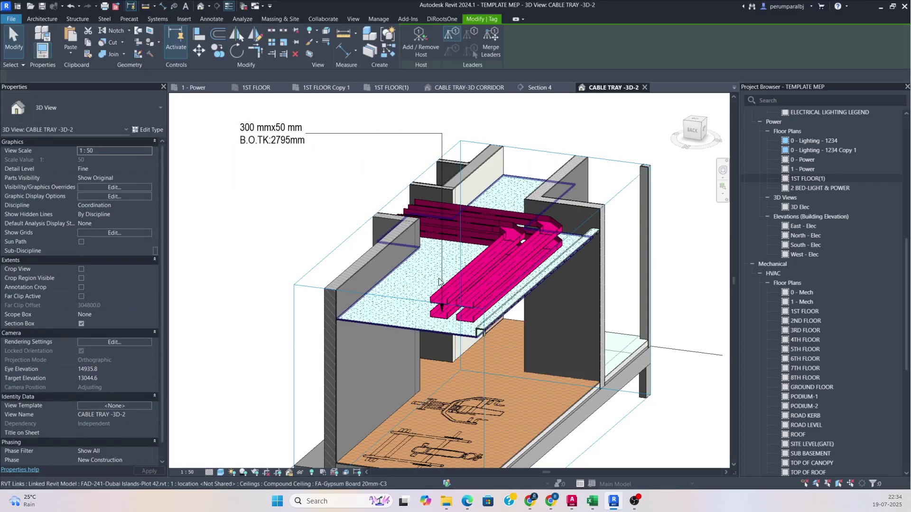
{"action": "left_click", "coordinate": [449, 289]}
{"action": "middle_click_drag", "start_coordinate": [446, 136], "coordinate": [449, 162]}
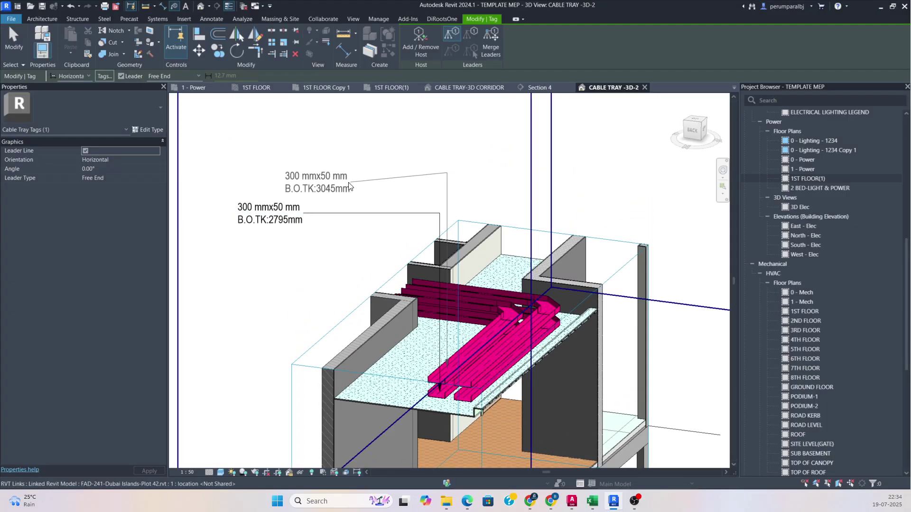
{"action": "left_click", "coordinate": [304, 178]}
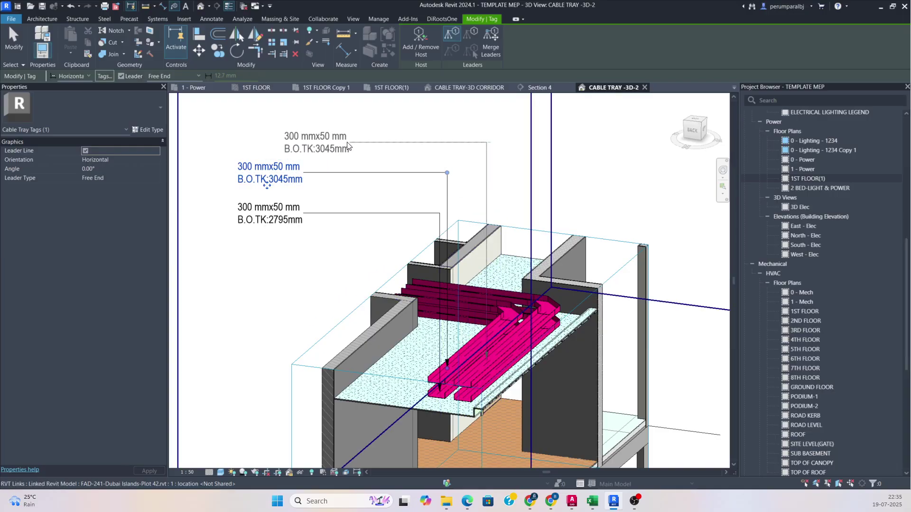
{"action": "left_click", "coordinate": [306, 148]}
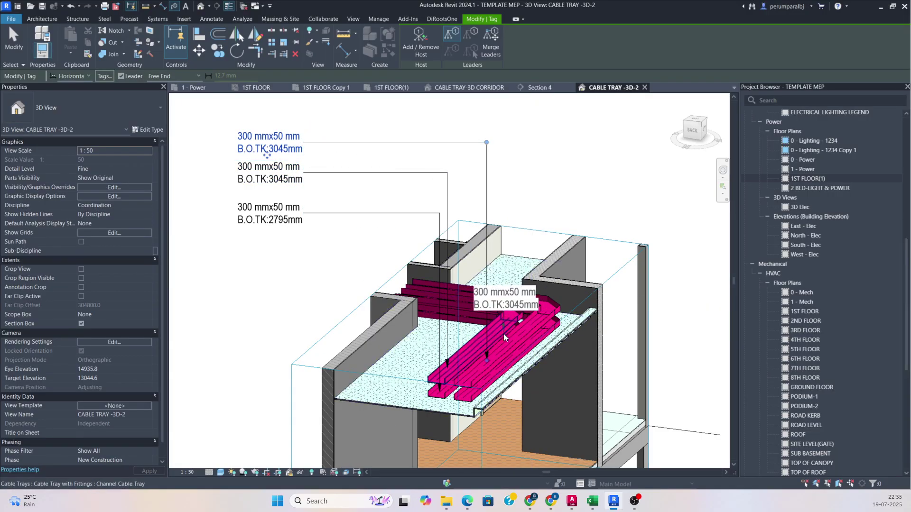
Tag the right lower-tier cable tray run, aligning its tag at the head of the existing stack.
{"action": "left_click", "coordinate": [517, 351]}
{"action": "middle_click_drag", "start_coordinate": [520, 209], "coordinate": [523, 286]}
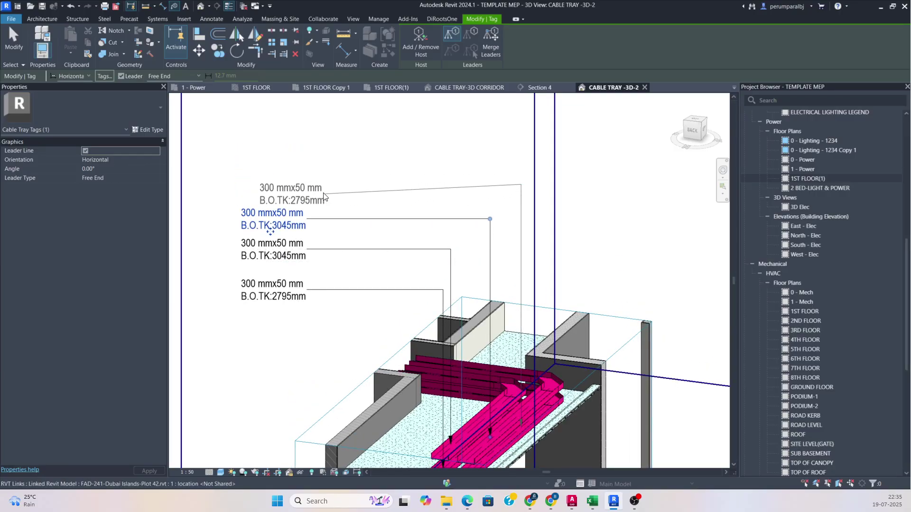
{"action": "left_click", "coordinate": [309, 191]}
{"action": "scroll", "coordinate": [382, 192], "scroll_direction": "down", "scroll_amount": 3}
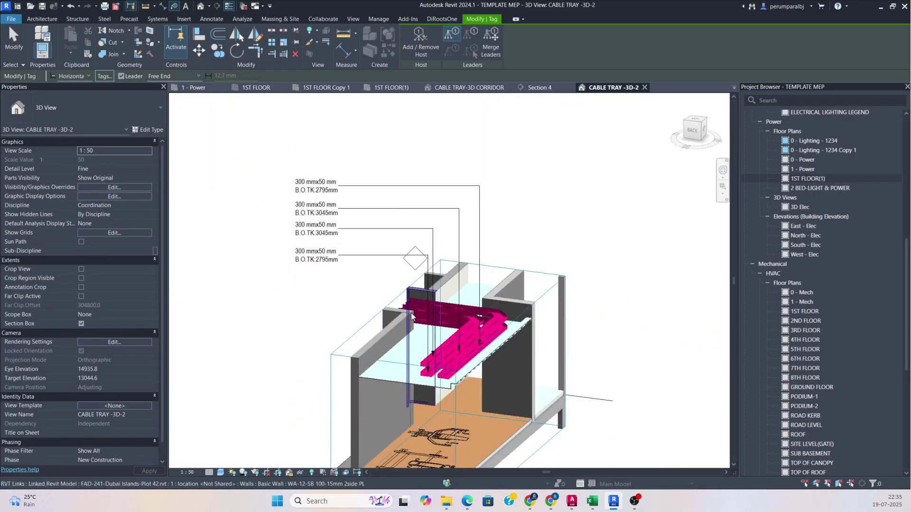
{"action": "scroll", "coordinate": [361, 328], "scroll_direction": "up", "scroll_amount": 2}
{"action": "middle_click_drag", "start_coordinate": [410, 371], "coordinate": [406, 350]}
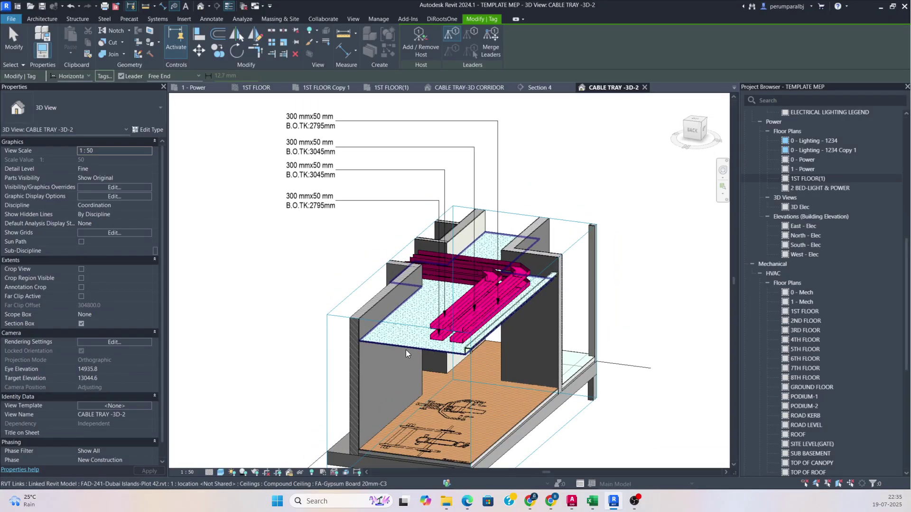